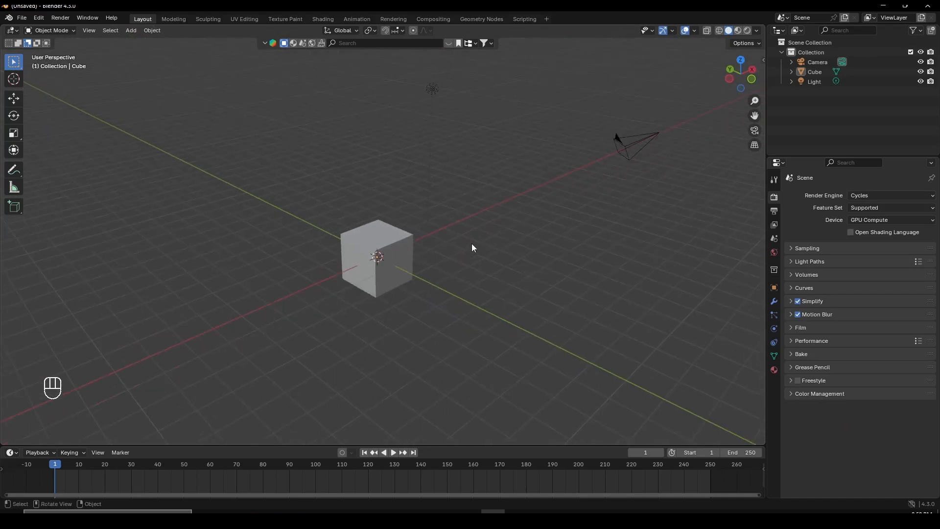
- Delete the default cube from the scene
left_click(395, 231)
key("x")
left_click(395, 233)
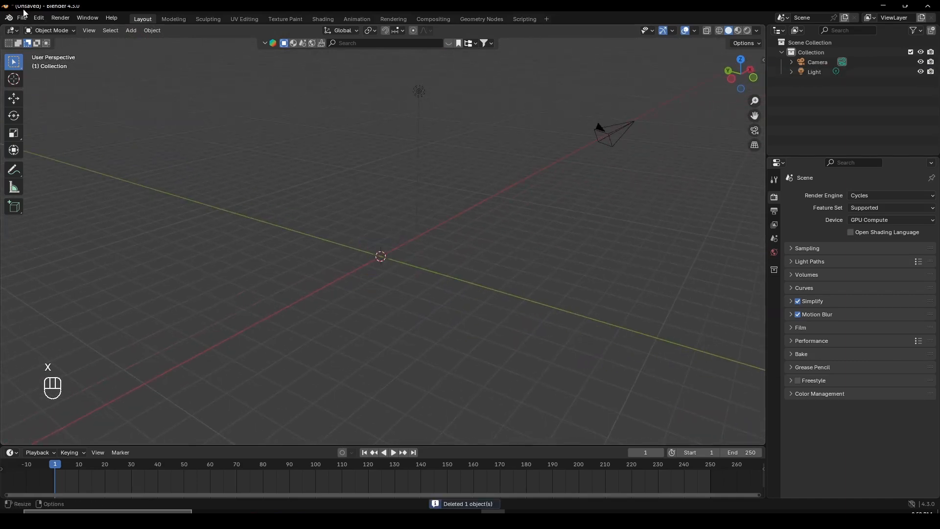
- Append the BPS Character Rig collection from the character rig V4.0.9 blend file
left_click(21, 17)
left_click(68, 132)
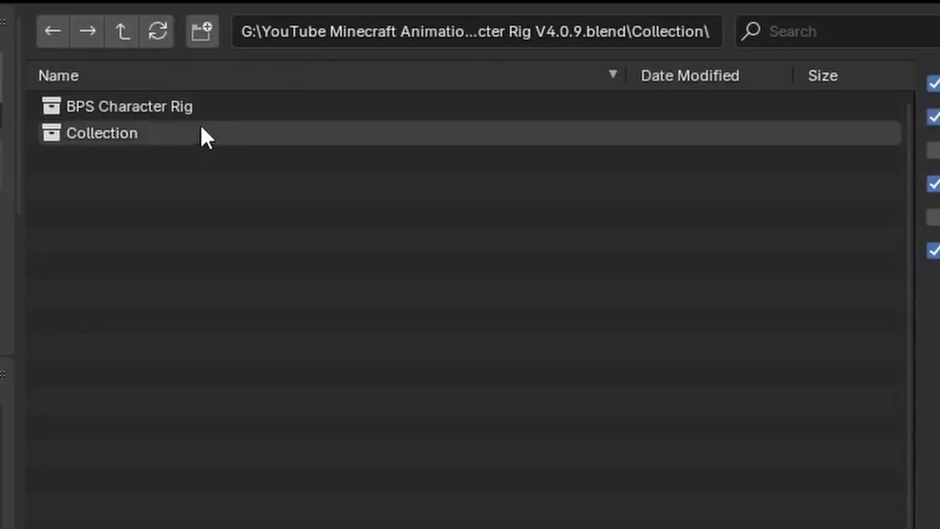
double_click(186, 110)
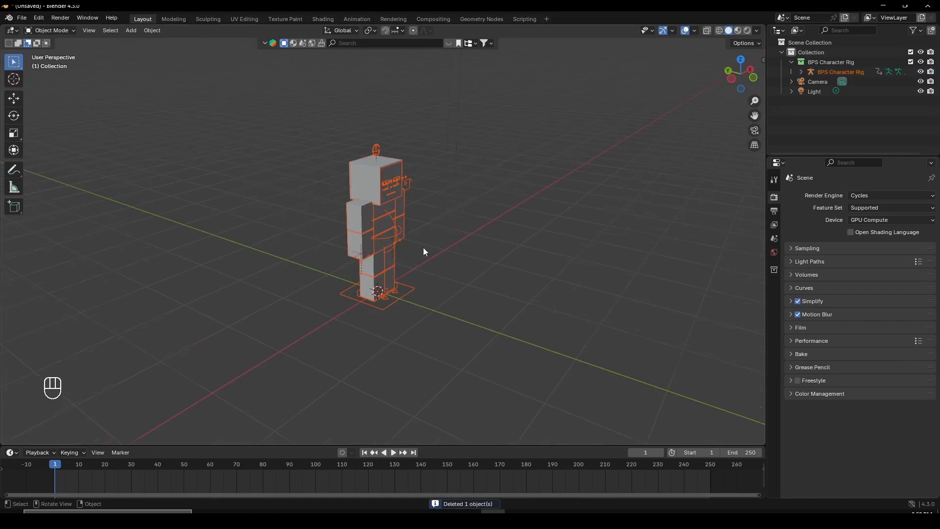
- Set the viewport's solid shading color to Texture so the character rig shows its skin
left_click(400, 237)
key("f")
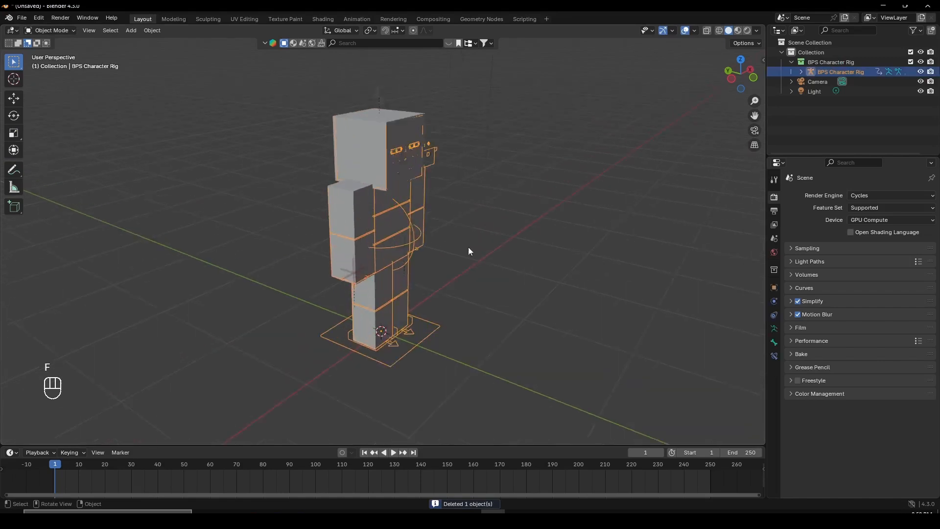
scroll(437, 216, "down", 3)
middle_click_drag(468, 247, 417, 298)
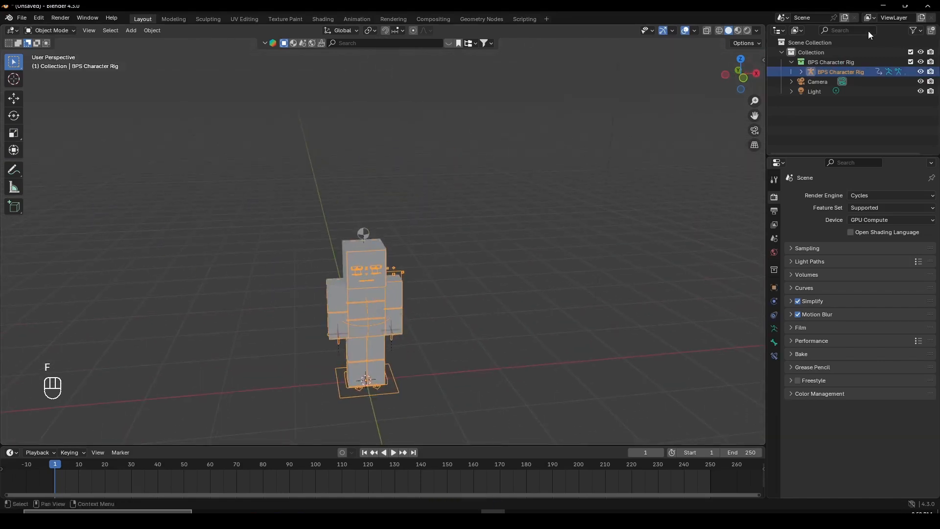
left_click(756, 33)
left_click(790, 189)
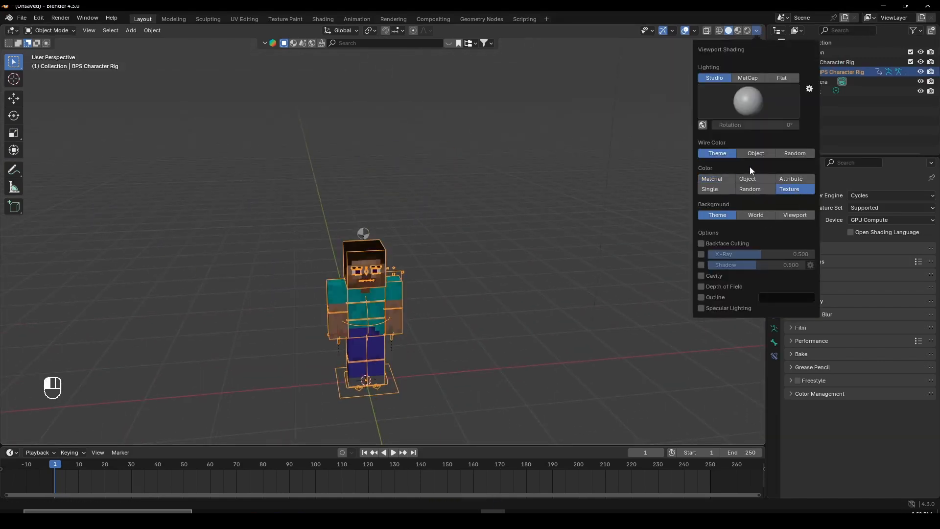
middle_click_drag(392, 320, 397, 268, "shift")
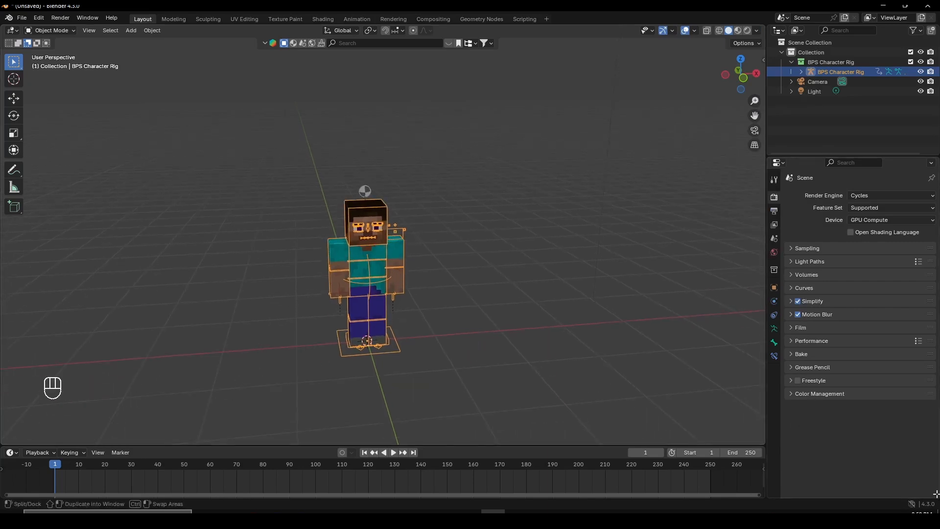
- Split the Properties editor, turn the new lower area into a wider Asset Browser, and show the Animation Library
left_click_drag(937, 496, 832, 227)
left_click(773, 233)
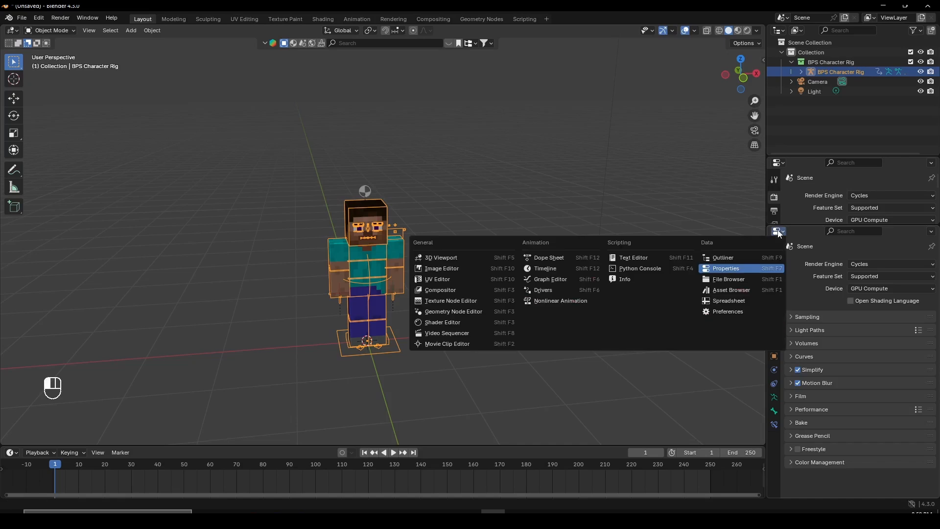
left_click(729, 299)
left_click_drag(766, 237, 704, 242)
left_click(737, 249)
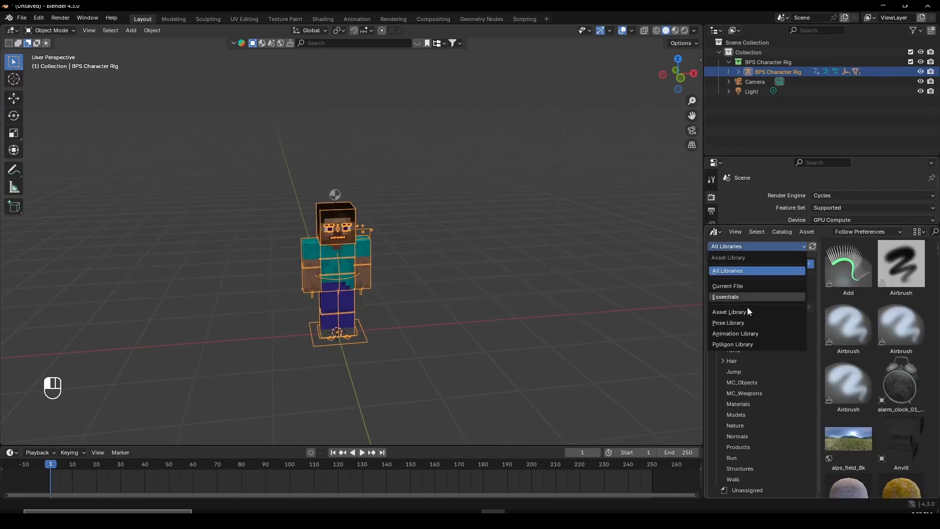
left_click(766, 335)
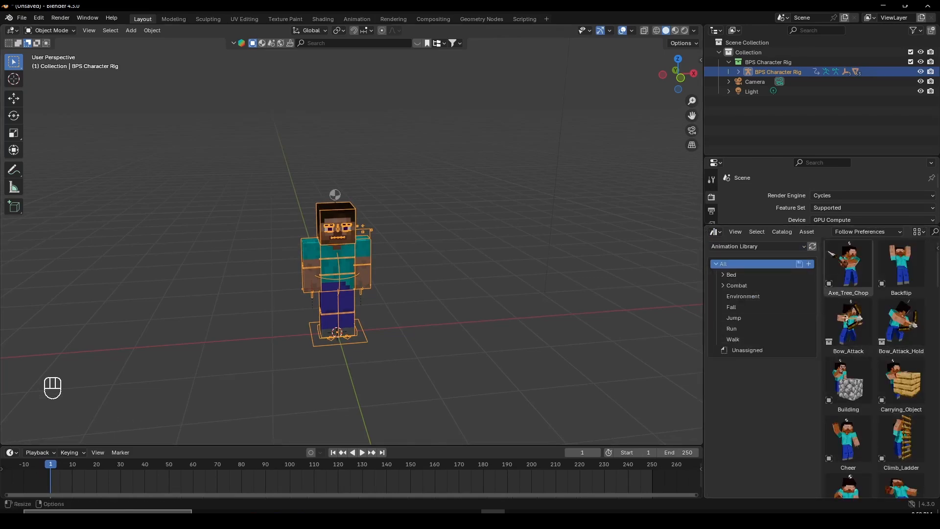
- Split the 3D viewport horizontally, change the lower area to a Dope Sheet, and enlarge it
left_click_drag(3, 443, 23, 313)
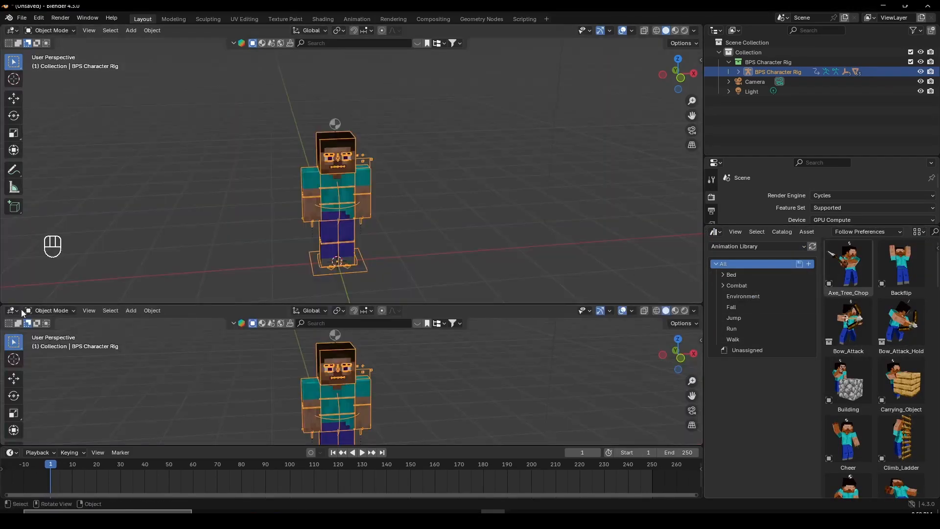
left_click(11, 311)
left_click(11, 312)
left_click(166, 337)
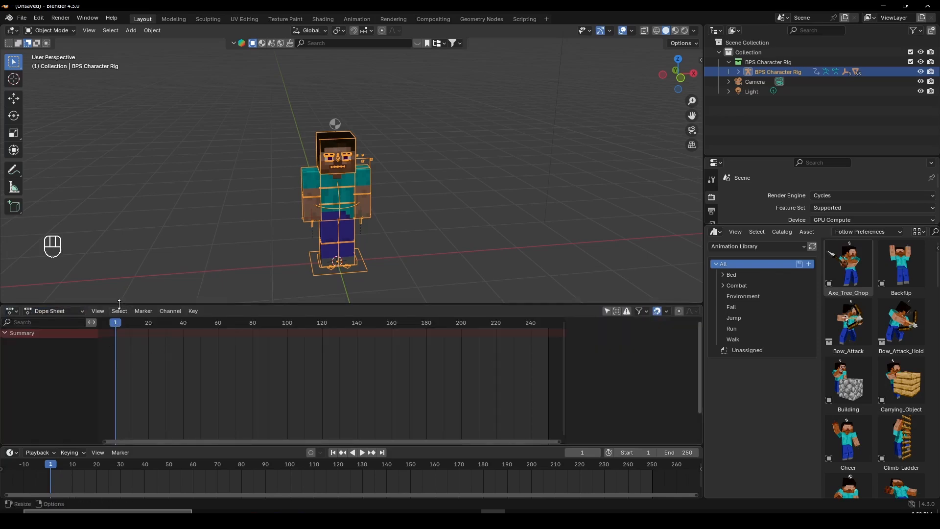
left_click_drag(120, 304, 120, 219)
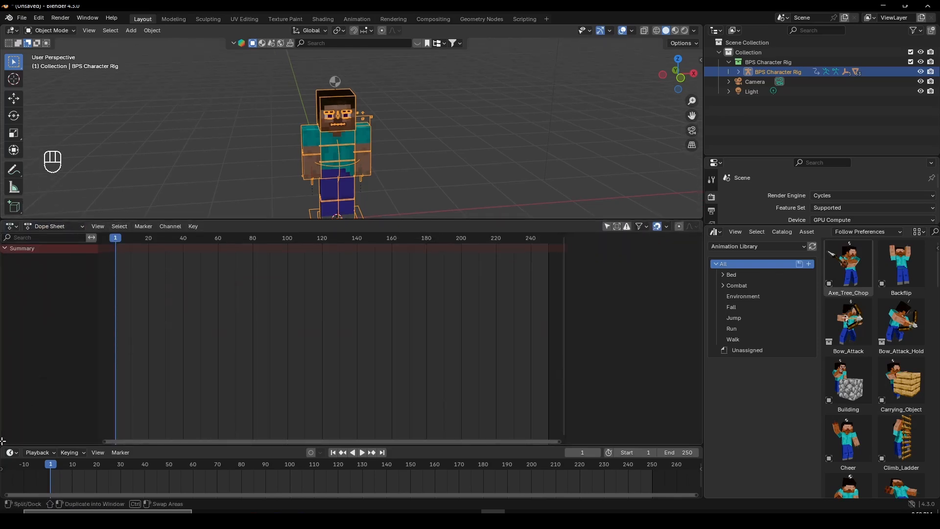
- Split the Dope Sheet, making the lower part a Nonlinear Animation editor and switching the upper part to Action Editor mode
left_click_drag(2, 441, 32, 300)
left_click(10, 305)
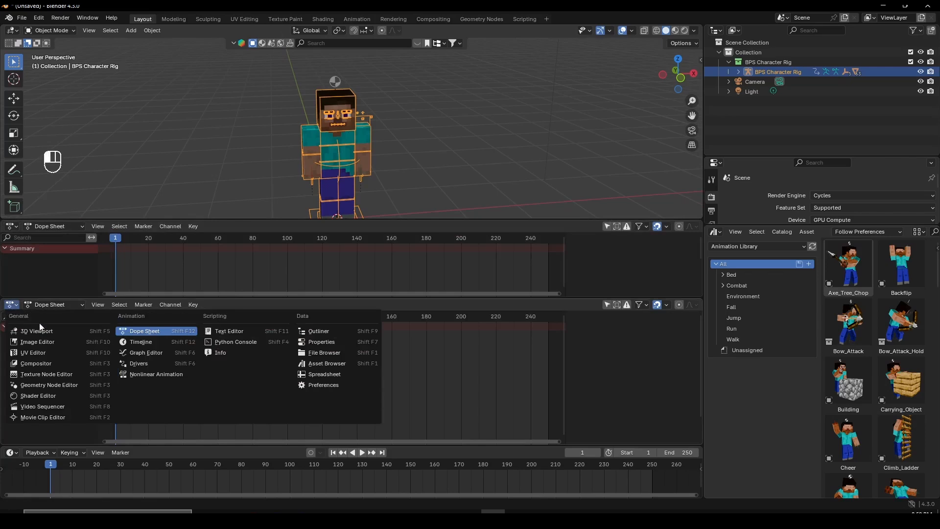
left_click(135, 375)
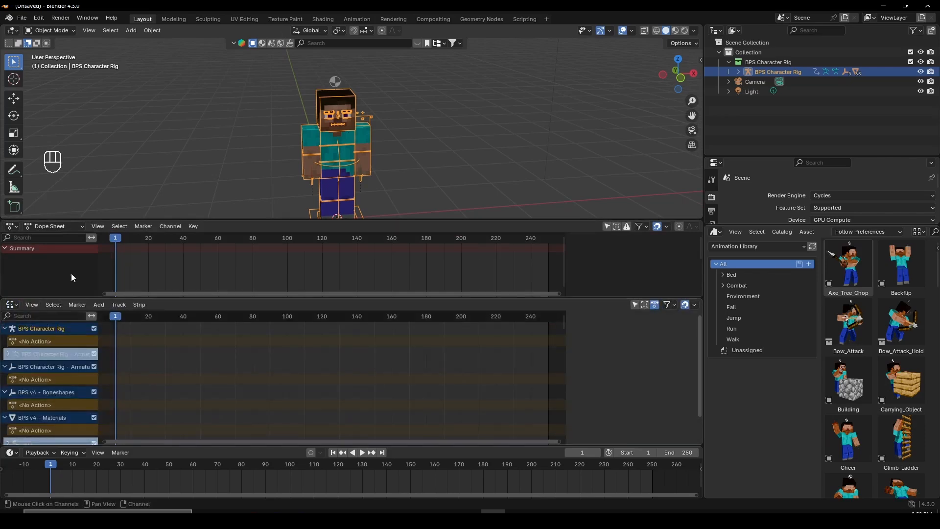
left_click(58, 227)
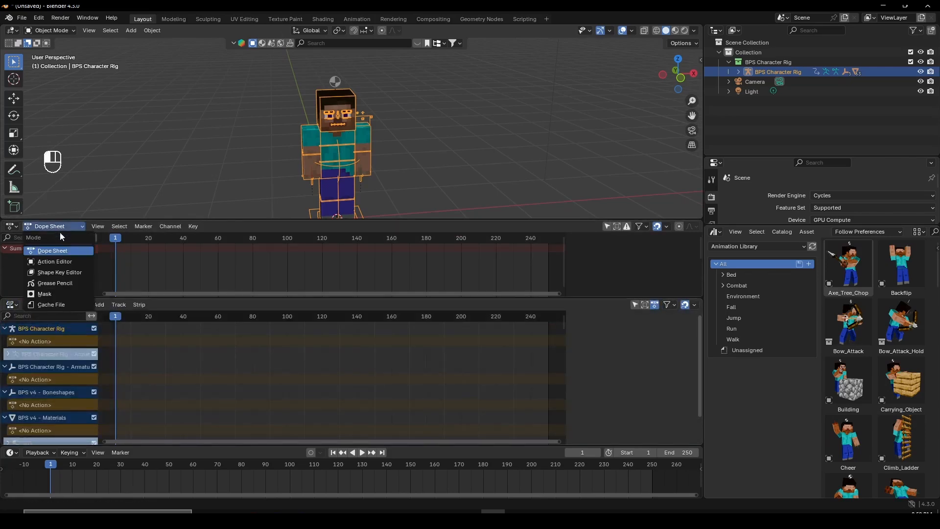
left_click(73, 262)
- Bring the Idle_Breathing asset from the Animation Library into the 3D scene beside the character rig
key("f")
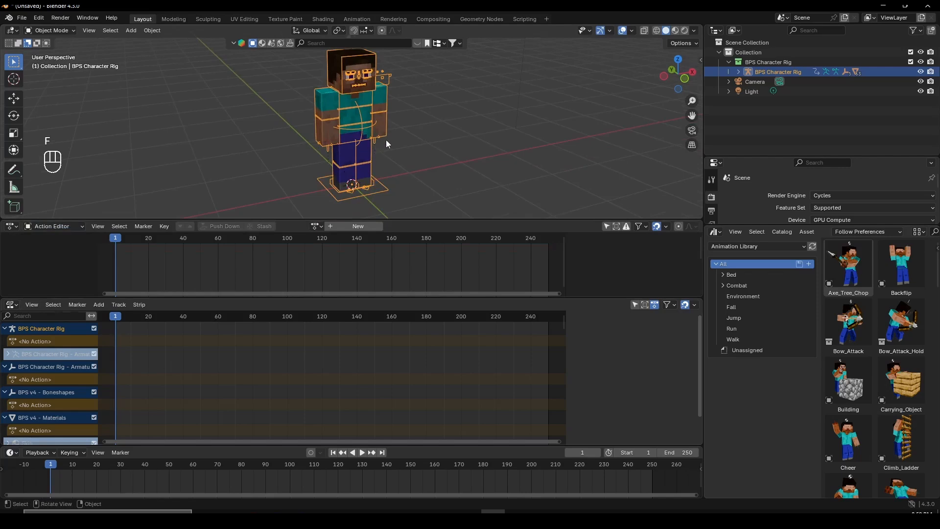
middle_click_drag(386, 140, 387, 166)
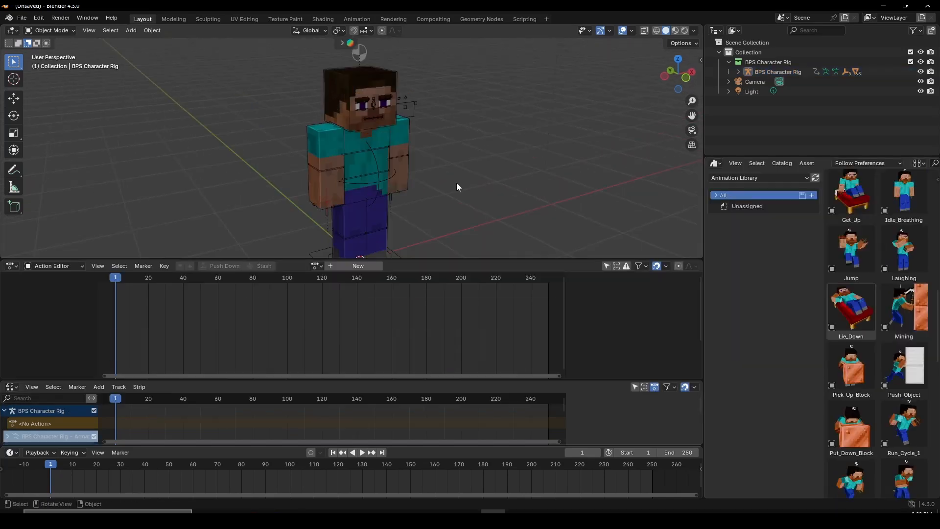
scroll(462, 187, "down", 2)
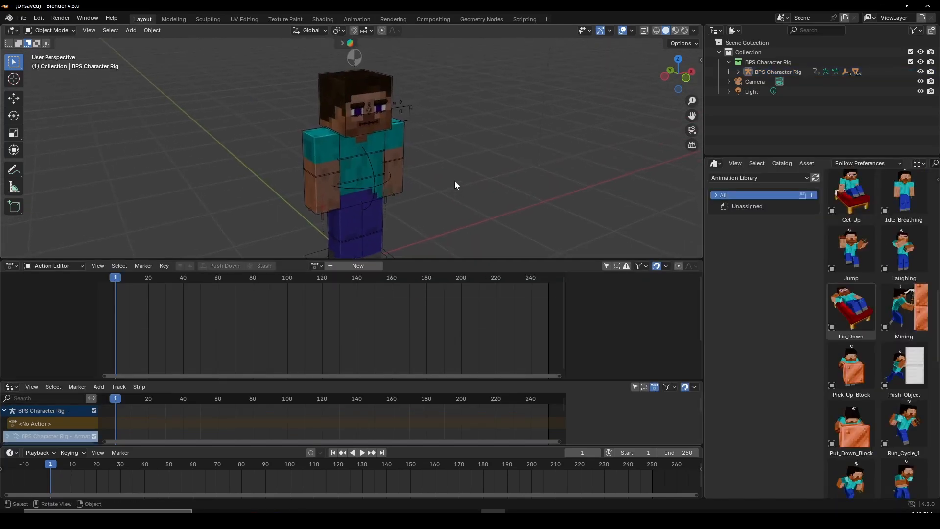
scroll(911, 243, "up", 1)
left_click(912, 243)
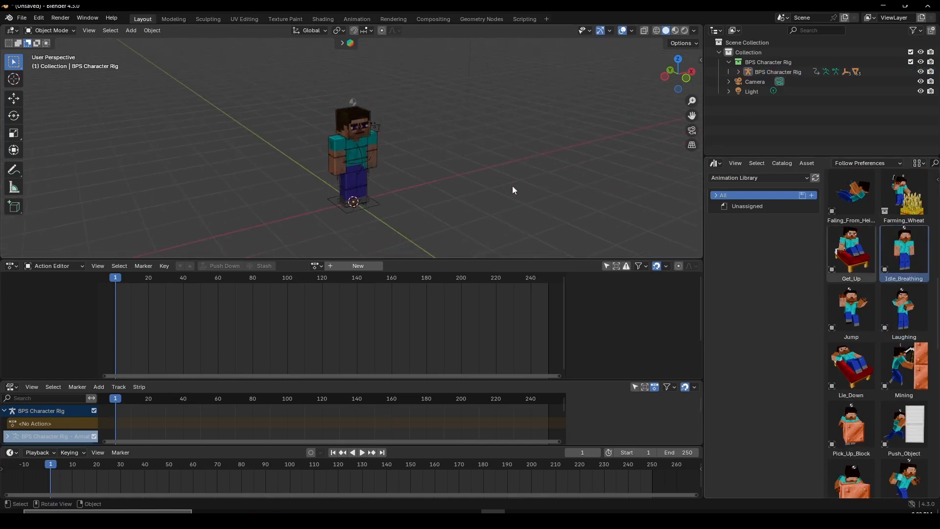
left_click_drag(910, 259, 494, 169)
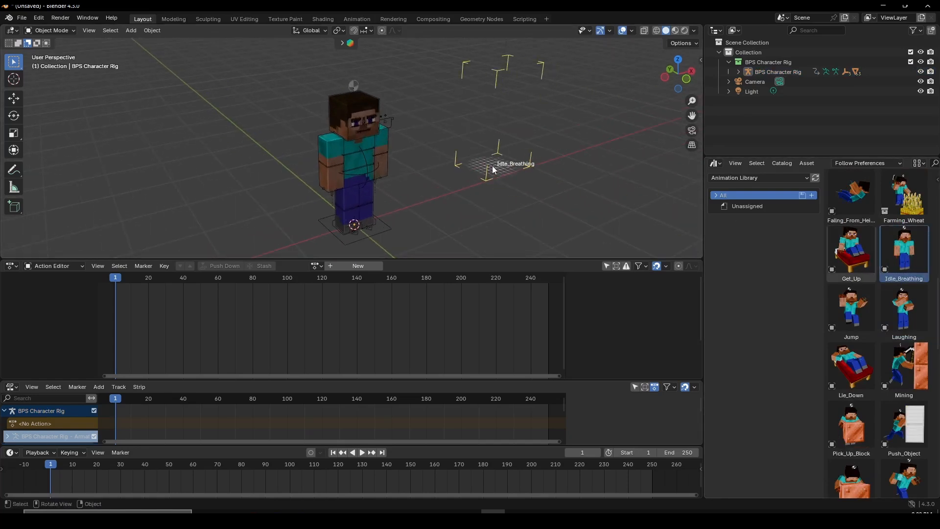
left_click_drag(341, 173, 277, 148)
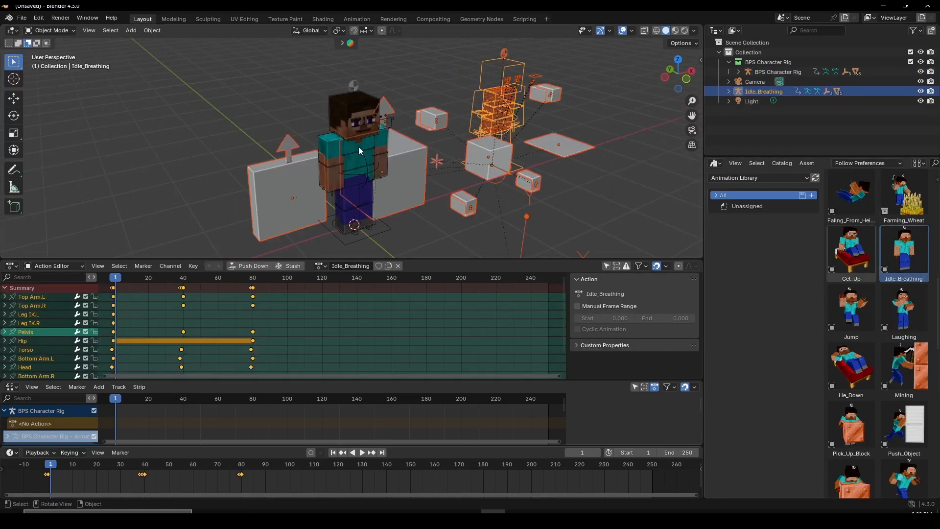
- Delete the selected objects that were imported with the Idle_Breathing asset
middle_click_drag(359, 150, 383, 125)
scroll(383, 125, "up", 2)
key("x")
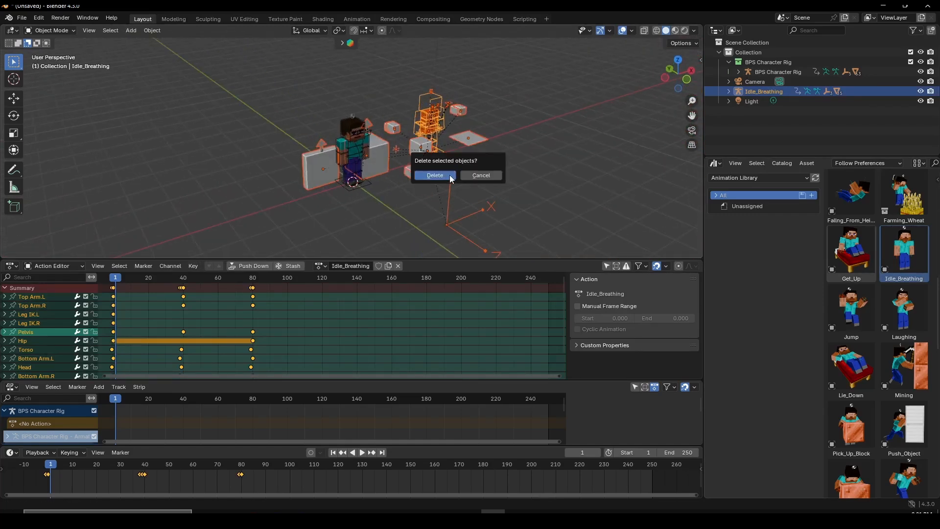
left_click(449, 175)
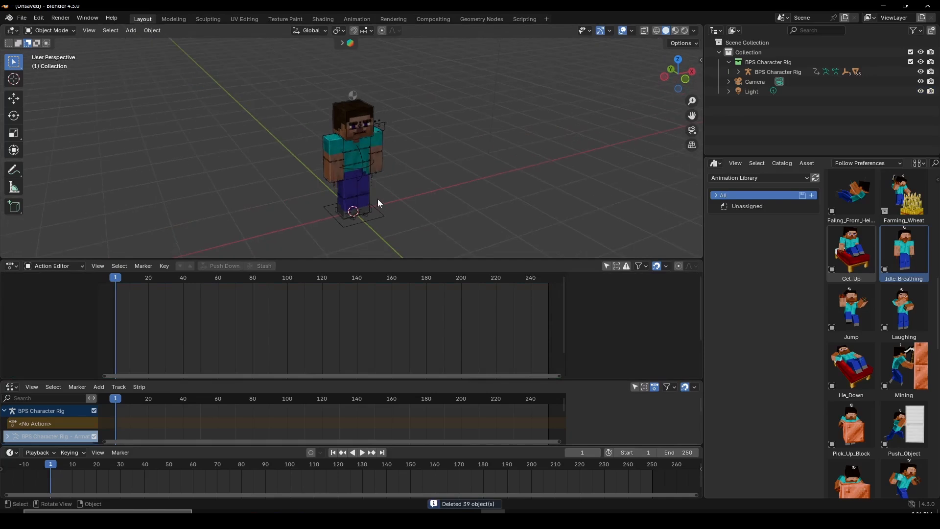
- Select the BPS Character Rig and assign the Idle_Breathing action to it in the Action Editor
scroll(377, 199, "up", 2)
left_click(372, 173)
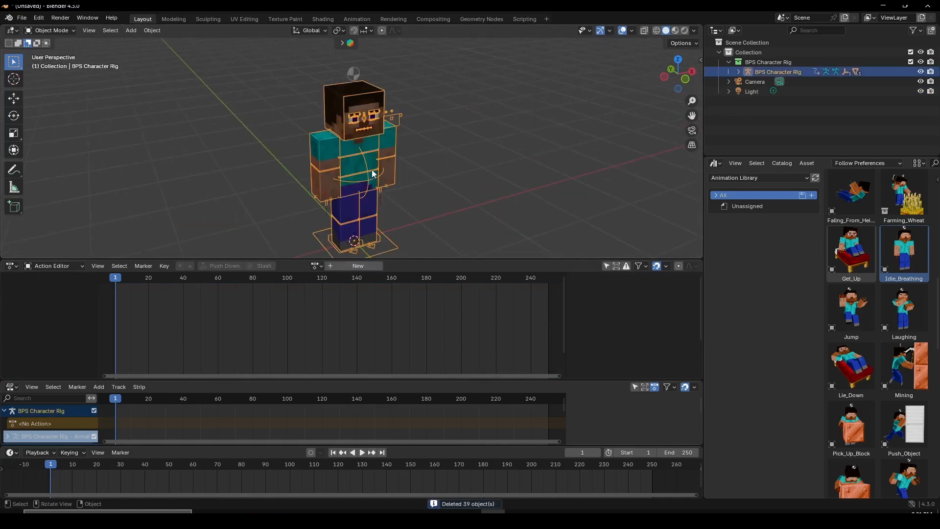
left_click(315, 265)
left_click(340, 280)
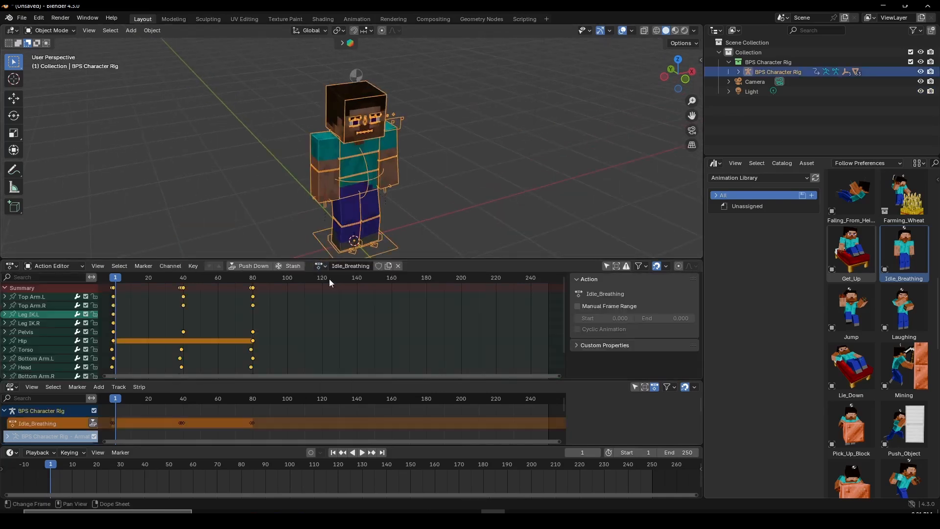
- Frame the Idle_Breathing keyframes and play the animation on the character rig
key("Home")
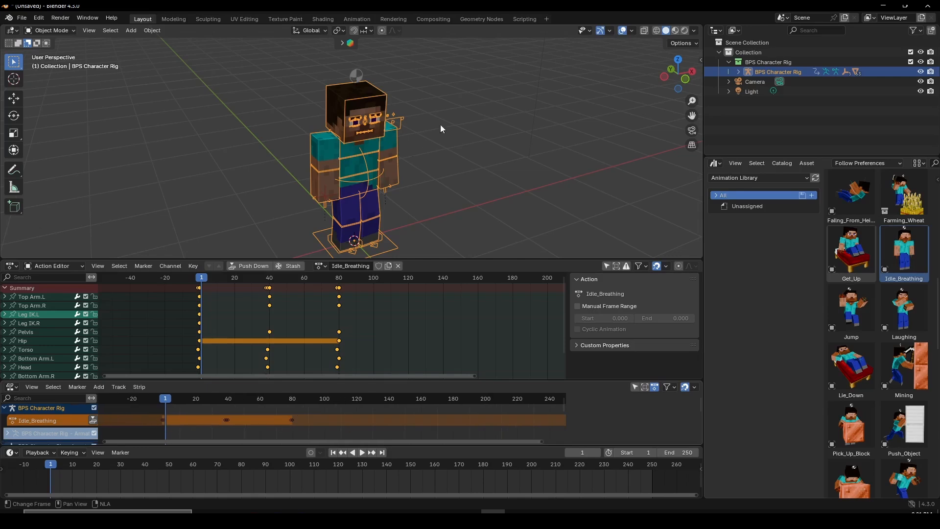
key("space")
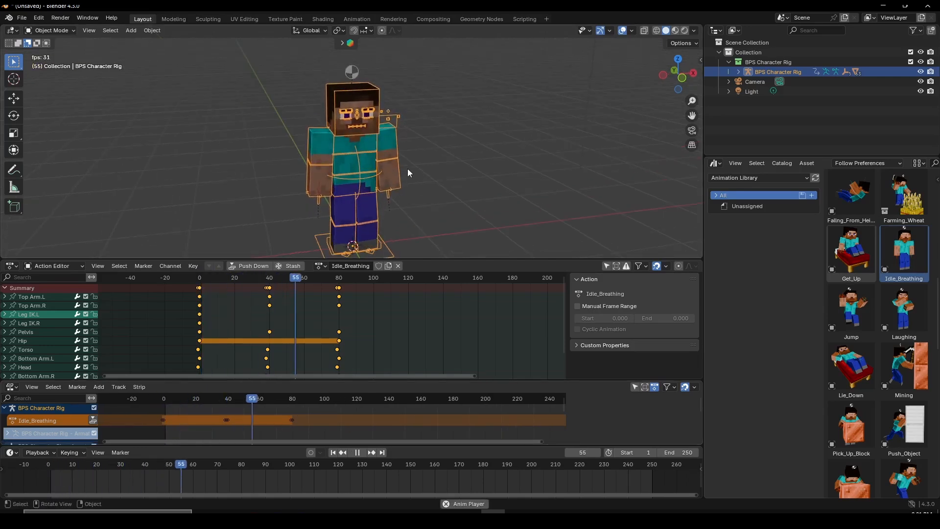
scroll(327, 332, "up", 1)
scroll(327, 332, "up", 1)
key("space")
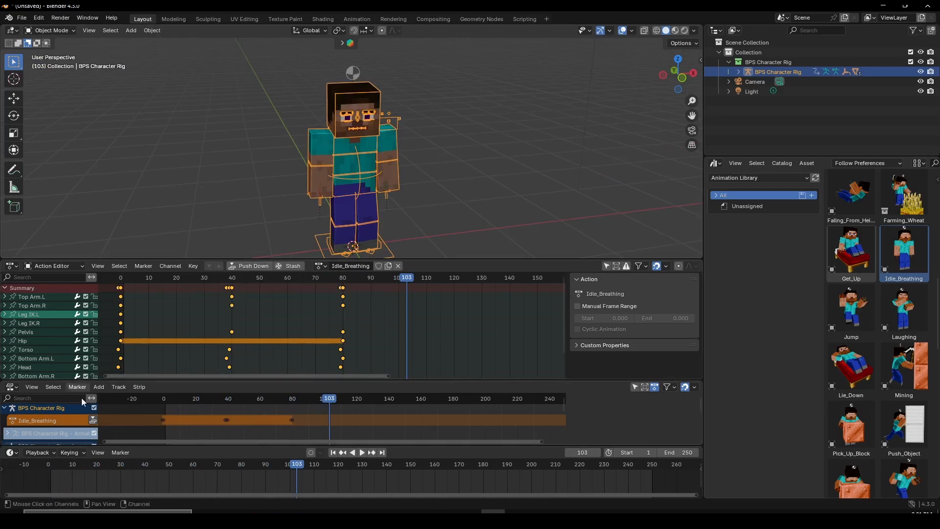
- Push the Idle_Breathing action down into a strip, enlarge the Nonlinear Animation editor, and play the strip back
left_click(93, 420)
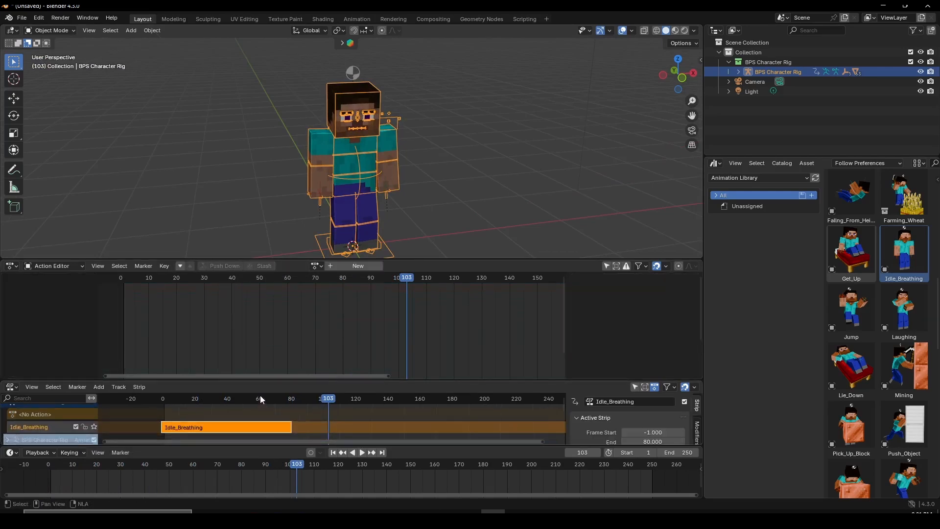
left_click_drag(259, 381, 254, 330)
left_click(187, 347)
key("space")
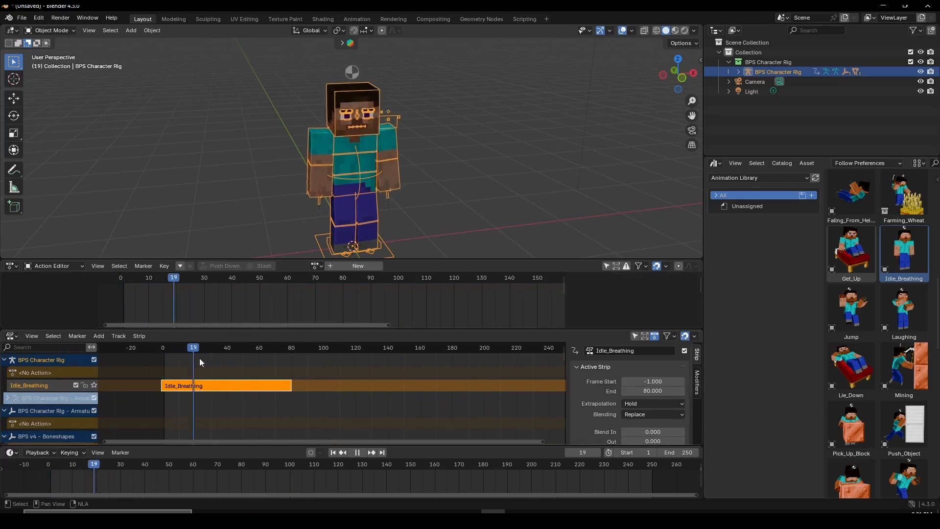
key("space")
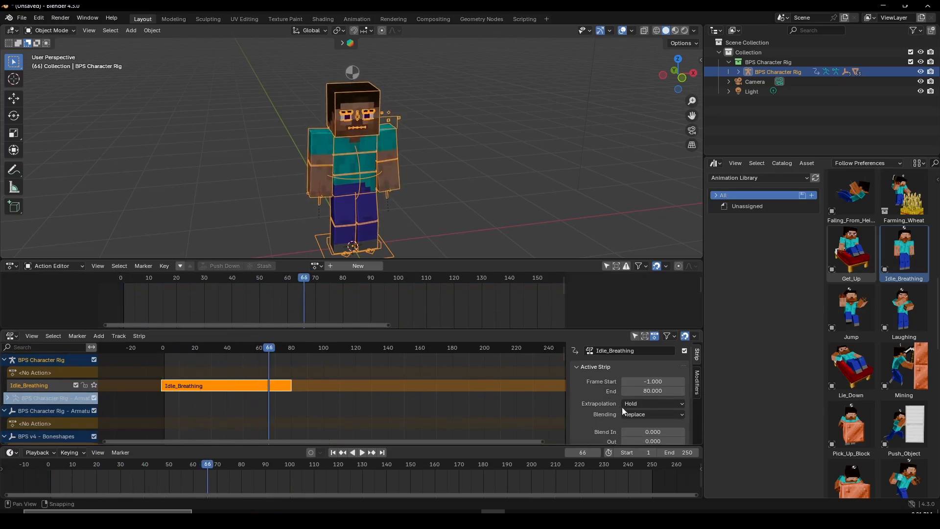
- Set the Idle_Breathing strip's extrapolation to Nothing and play the animation from frame 0
left_click(639, 406)
left_click(641, 415)
left_click_drag(263, 348, 151, 351)
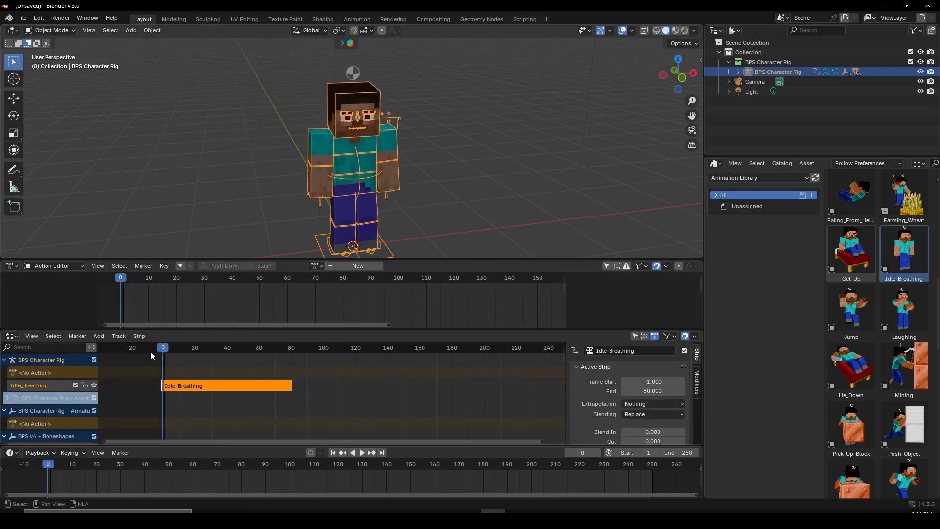
key("space")
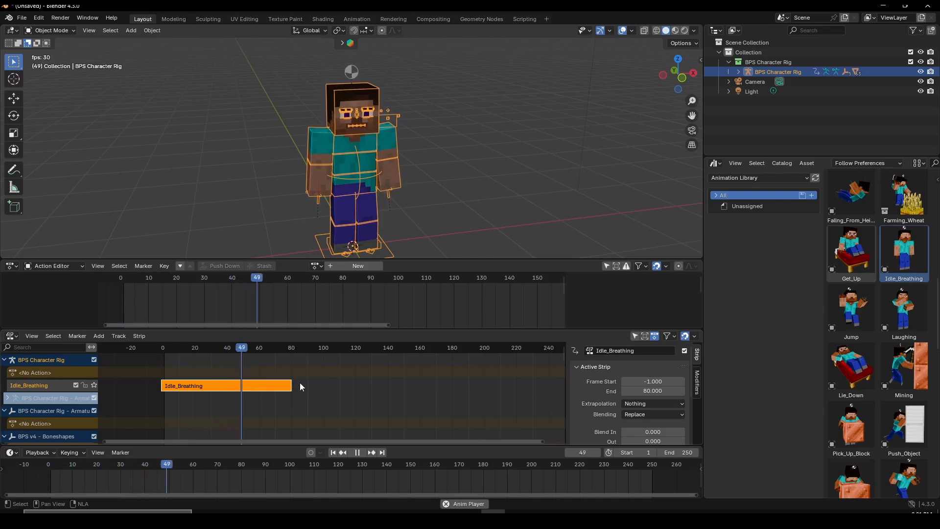
scroll(300, 383, "up", 2)
left_click_drag(289, 350, 262, 347)
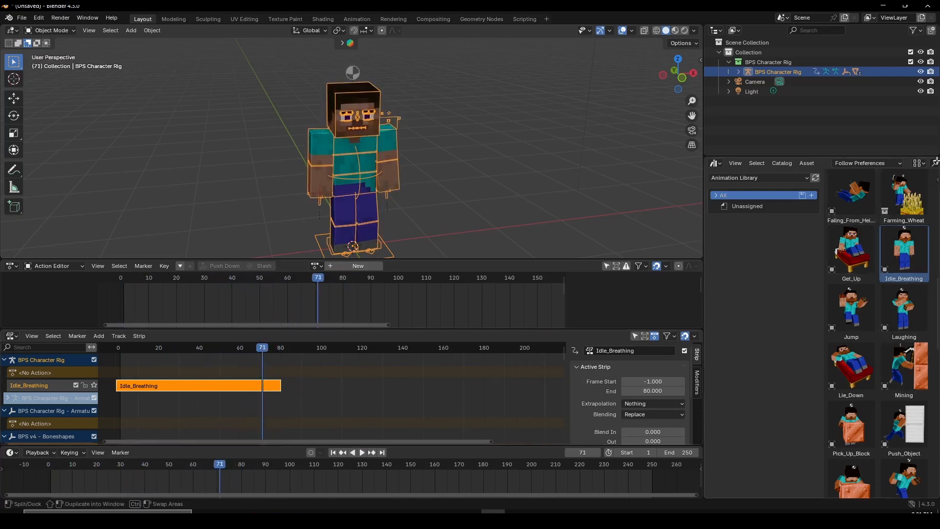
- Search the assets for "run", then load the Run_Cycle_2 action by adding its asset to the scene and deleting the imported rig
middle_click_drag(936, 161, 847, 166)
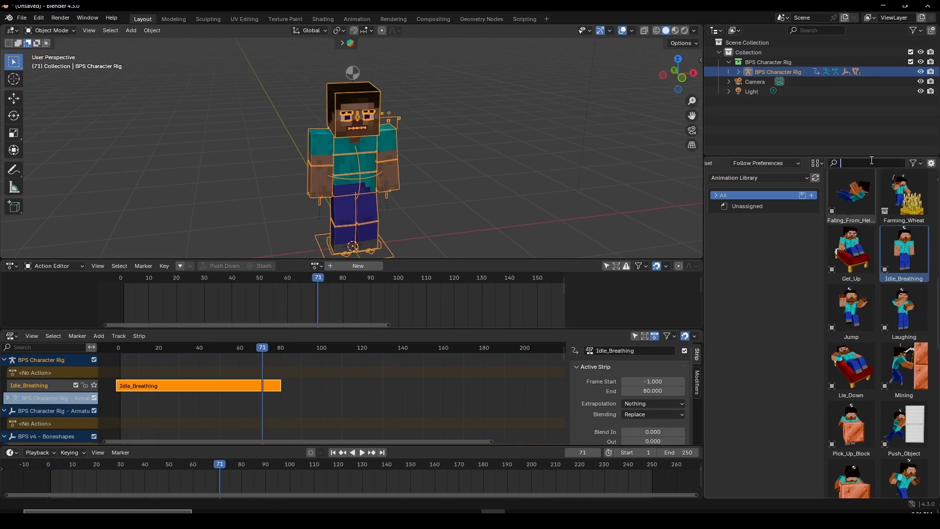
type("run")
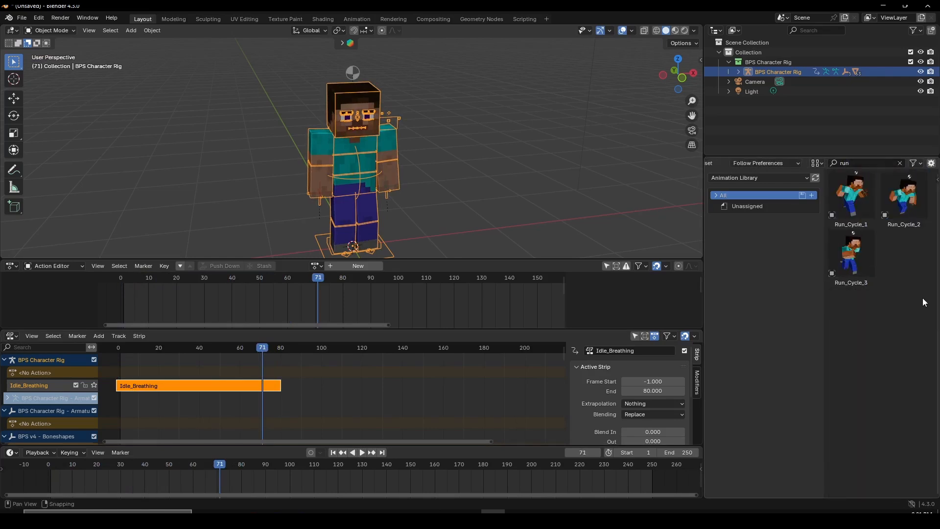
left_click(904, 198)
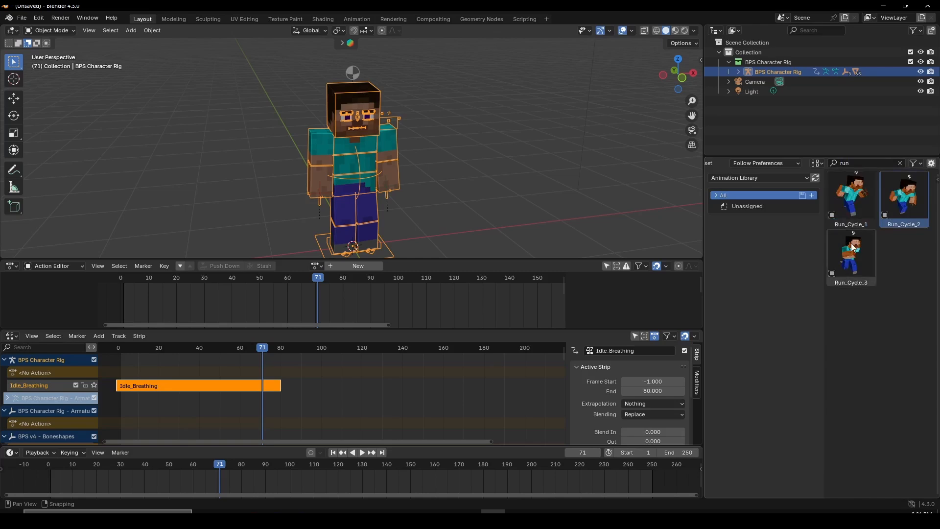
left_click_drag(888, 209, 452, 152)
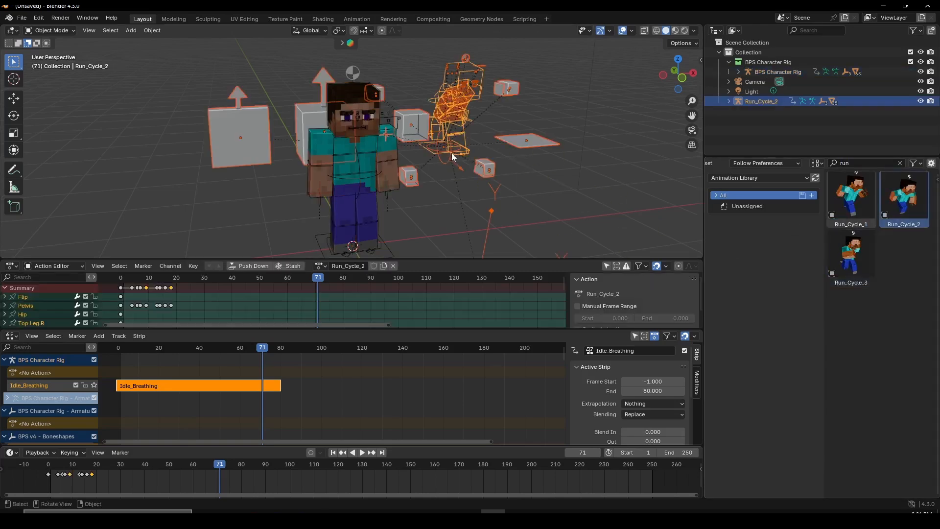
key("x")
left_click(470, 176)
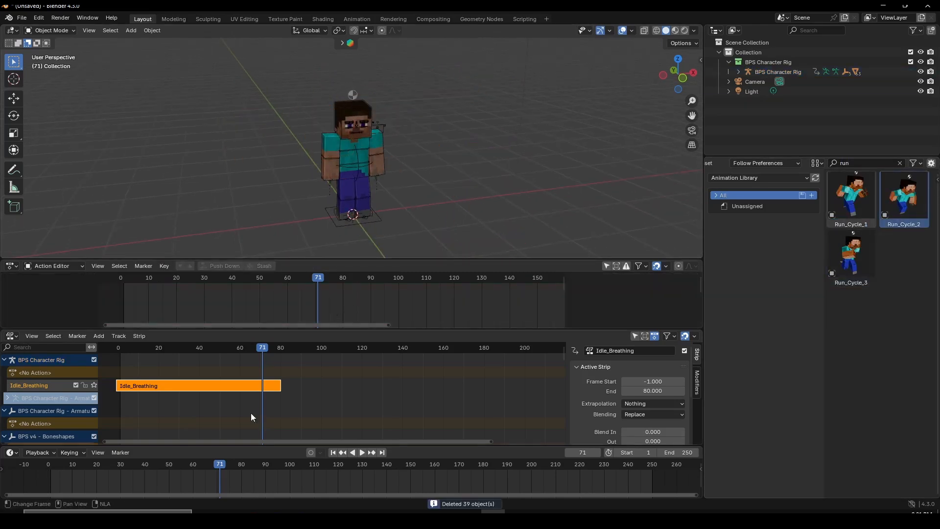
- Add the Run_Cycle_2 action as a new strip at frame 74, overlapping the end of the Idle_Breathing strip
scroll(259, 365, "up", 2)
mouse_move(245, 349)
left_mouse_down()
mouse_move(266, 348)
mouse_move(253, 353)
left_mouse_up()
key("space")
key("space")
scroll(283, 378, "up", 2)
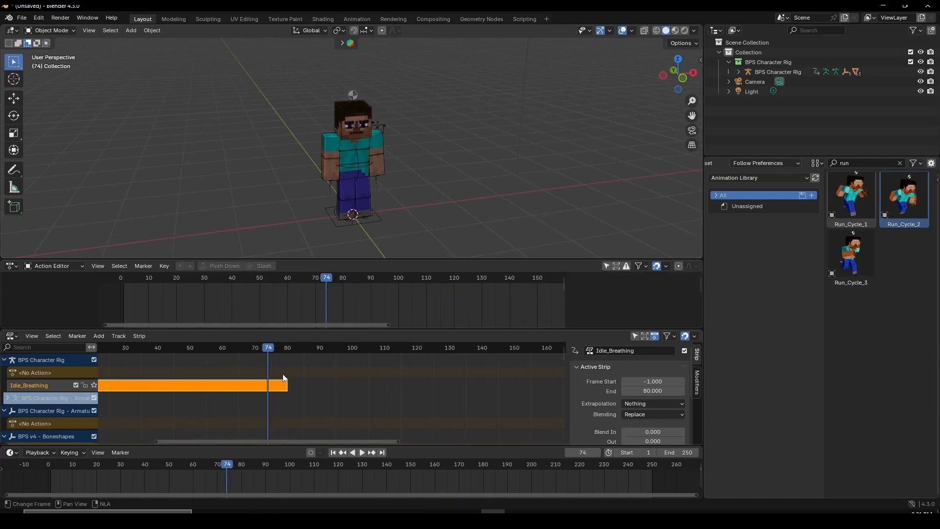
key("shift+a")
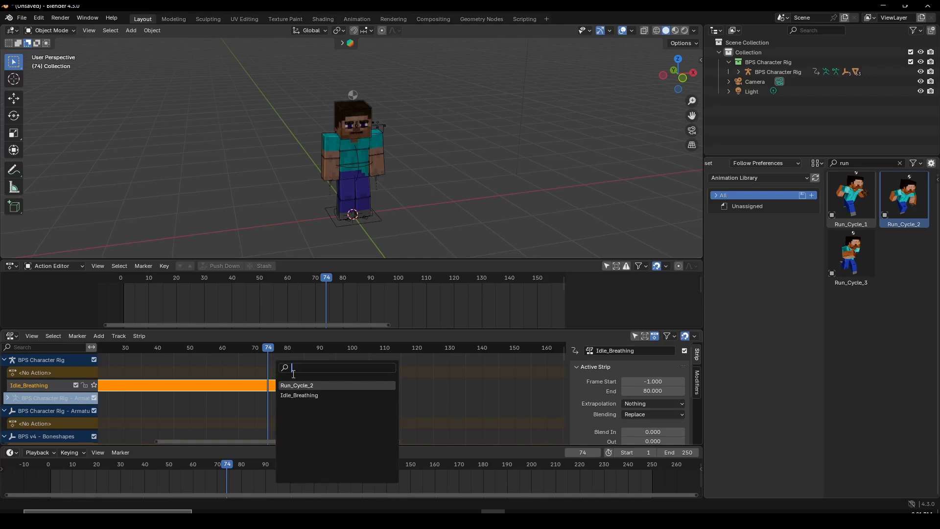
left_click(317, 386)
scroll(246, 392, "up", 4)
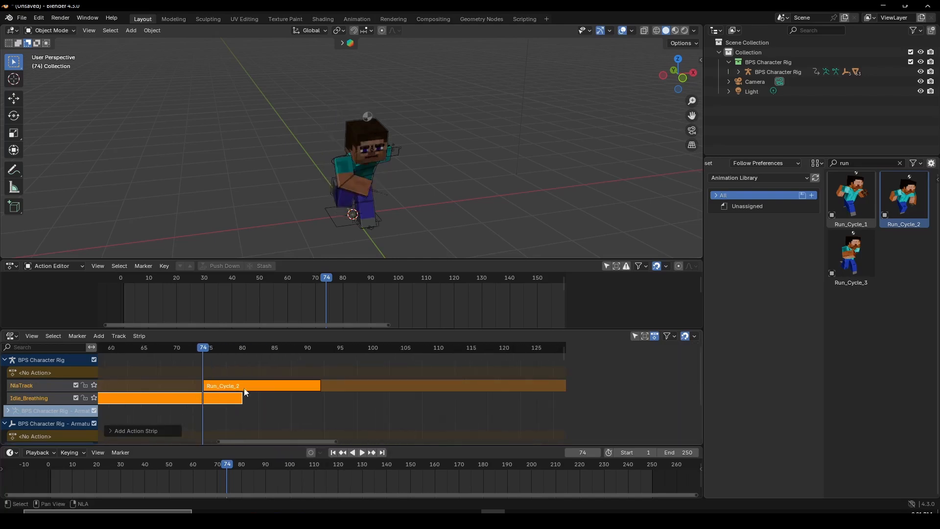
- Select the Run_Cycle_2 strip and play the animation from a frame well before it
middle_click_drag(190, 393, 264, 391)
left_click(343, 388)
scroll(343, 389, "down", 10)
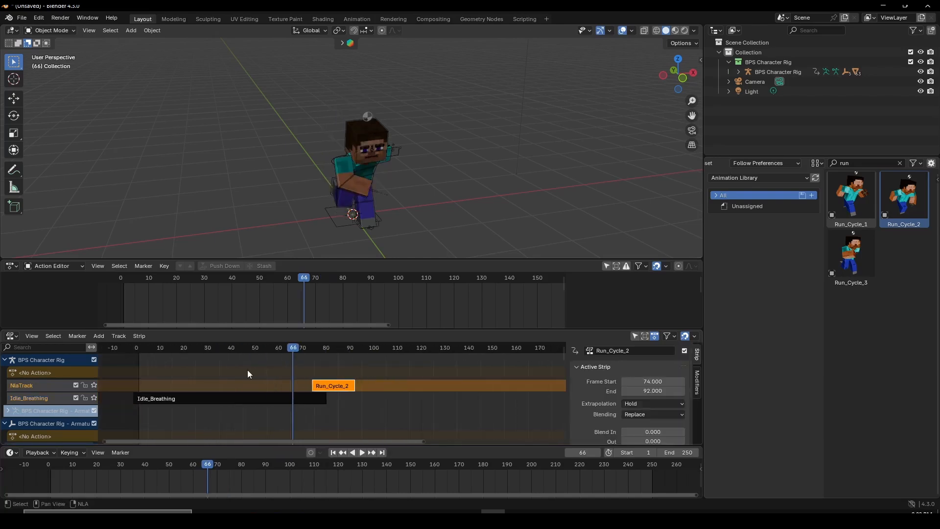
left_click_drag(210, 348, 189, 348)
key("shift+Left")
key("space")
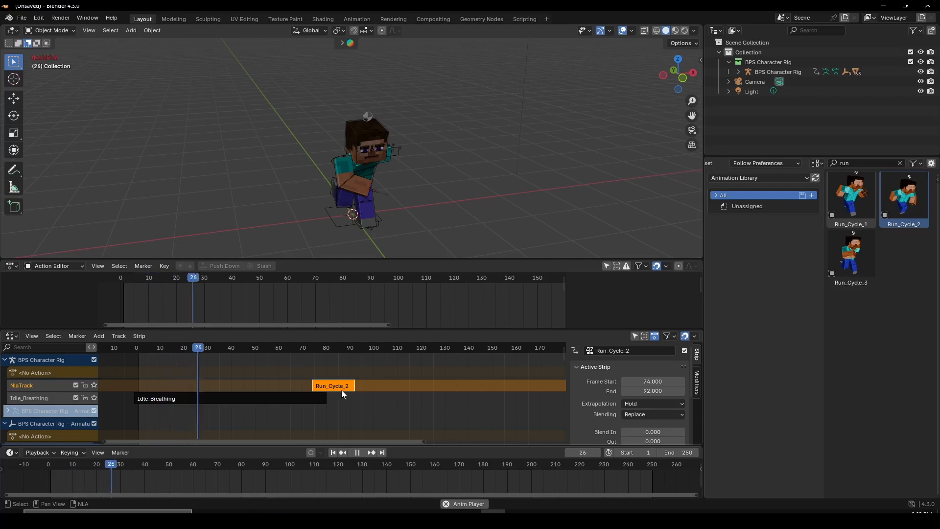
scroll(342, 390, "up", 2)
key("space")
scroll(338, 390, "up", 2)
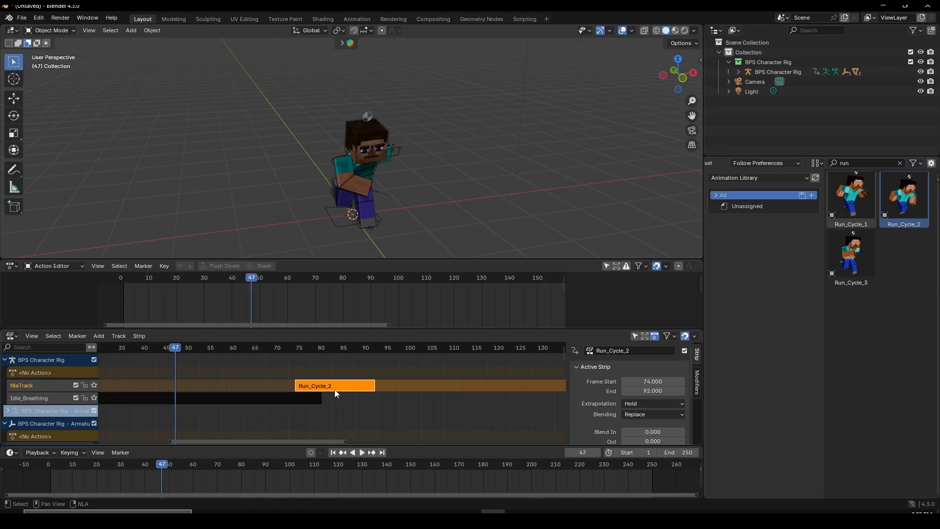
- Set the Run_Cycle_2 strip's extrapolation to Nothing and shift the strip to start at frame 77
left_click_drag(316, 351, 326, 391)
left_click(642, 404)
left_click(644, 415)
key("space")
scroll(292, 397, "up", 5)
left_click_drag(268, 348, 284, 354)
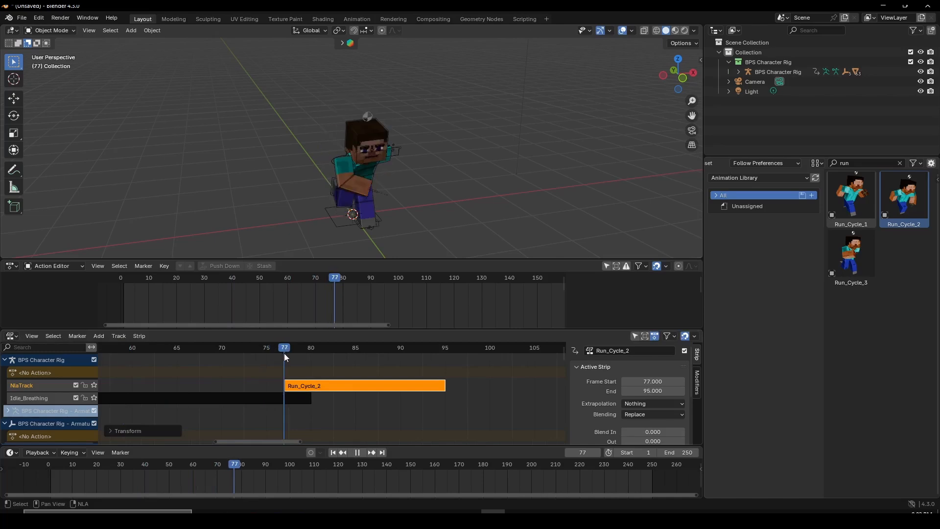
- Enable Auto Blend In/Out on the Run_Cycle_2 and Idle_Breathing strips and play the transition between them
scroll(619, 411, "down", 3)
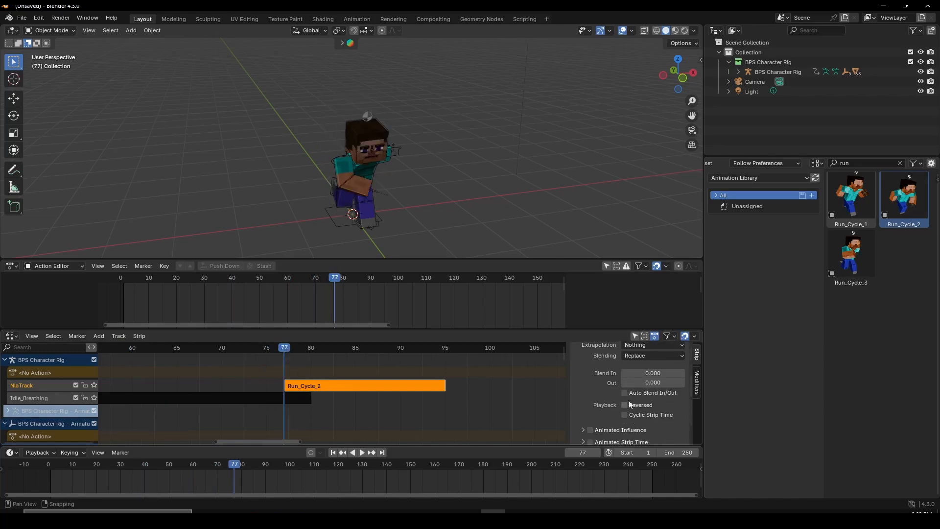
left_click(628, 395)
left_click(273, 397)
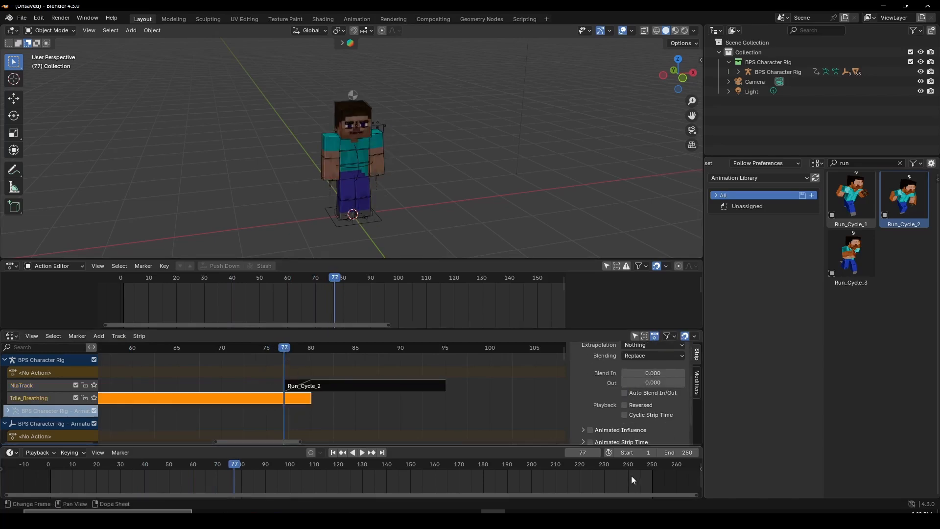
left_click(623, 394)
key("space")
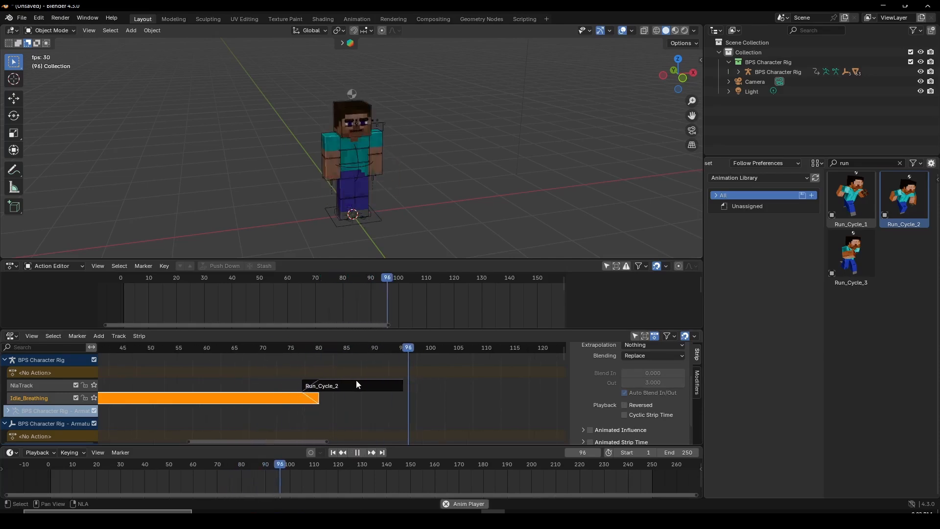
scroll(353, 387, "down", 5)
key("space")
- Mark frame 130 with the playhead and extend the Run_Cycle_2 strip towards it by setting its Repeat to 2.9
left_click(417, 355)
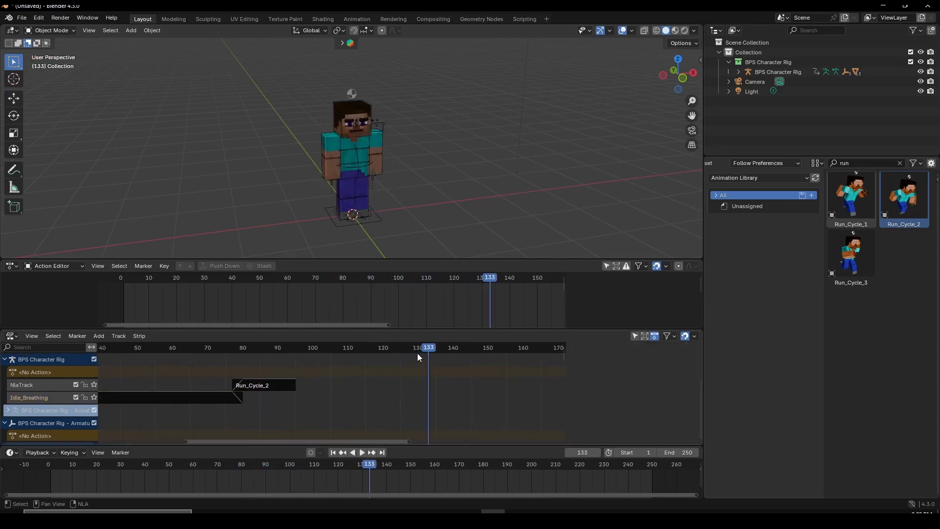
left_click_drag(416, 351, 419, 352)
left_click(256, 390)
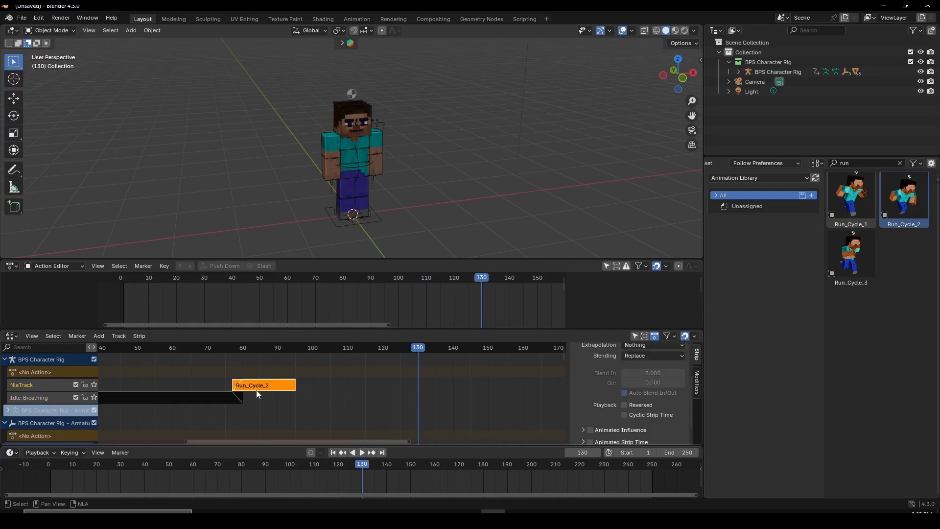
scroll(645, 389, "up", 2)
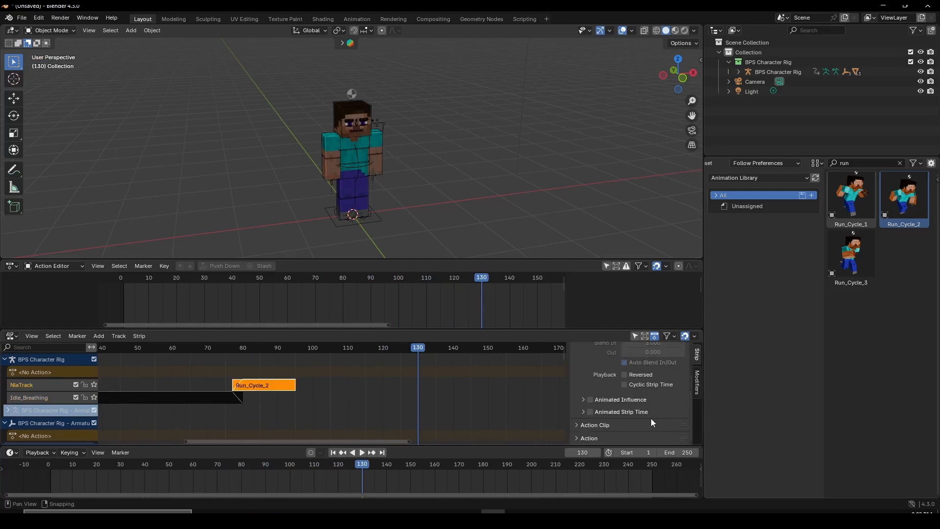
scroll(651, 418, "up", 3)
scroll(597, 381, "down", 3)
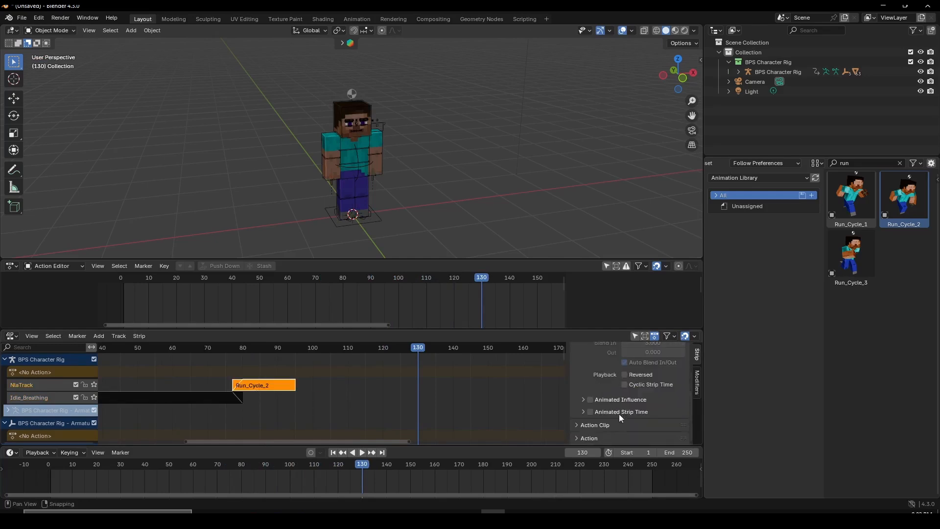
left_click(591, 425)
scroll(612, 406, "down", 4)
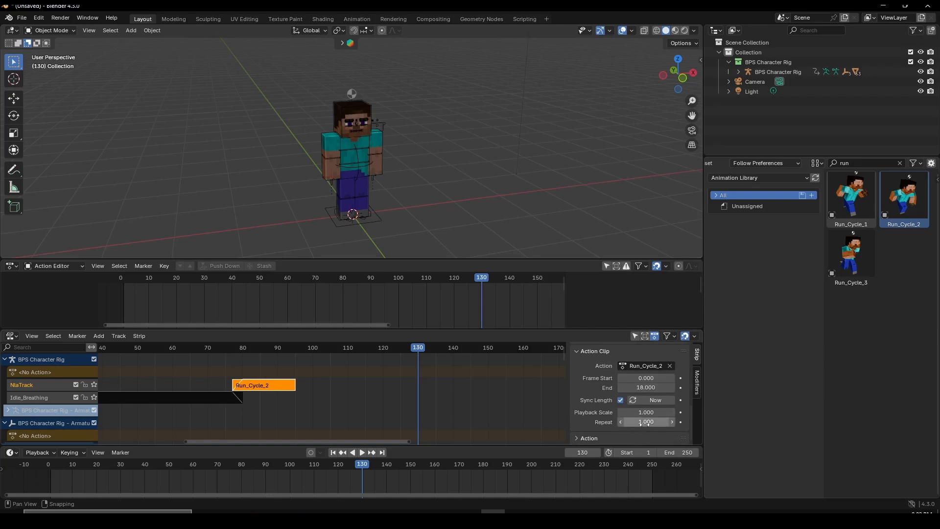
left_click_drag(645, 423, 619, 425)
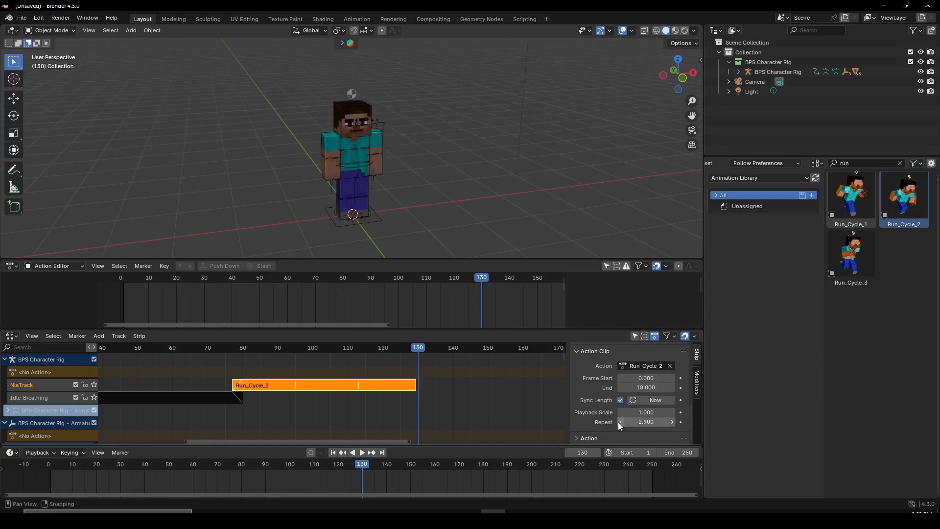
- Play the repeated run cycle from frame 70 to review the transition from the idle animation
scroll(228, 349, "up", 2)
left_click_drag(157, 348, 149, 349)
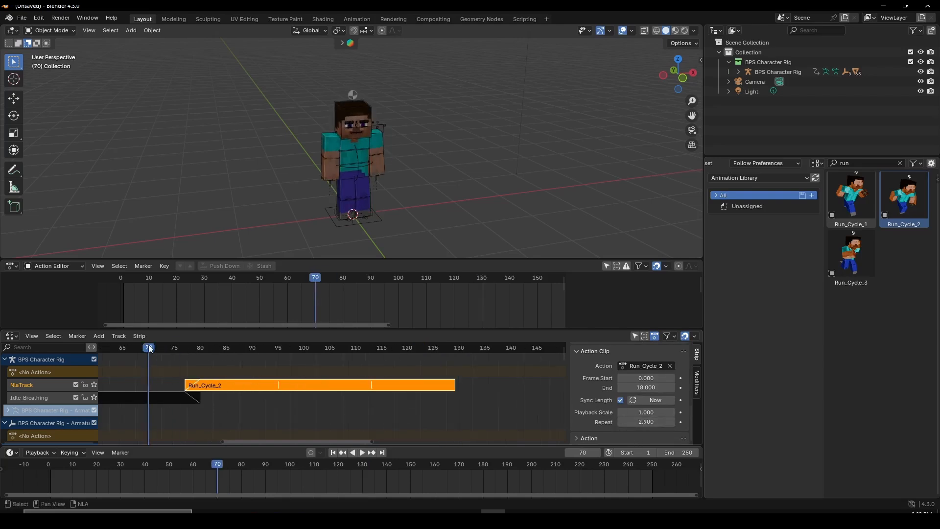
key("space")
scroll(436, 368, "down", 1)
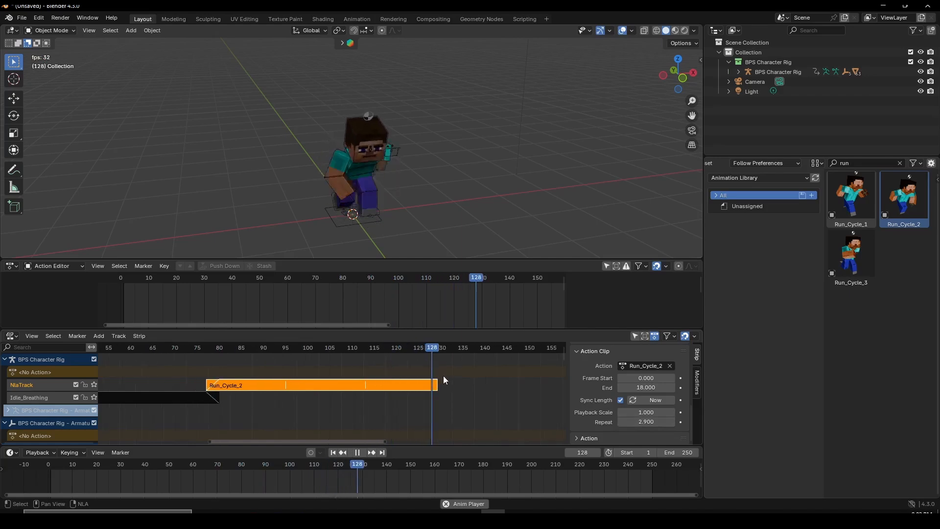
key("space")
- Duplicate the Idle_Breathing strip and place the copy at about frame 122, overlapping the end of Run_Cycle_2
left_click(422, 348)
left_click(163, 399)
scroll(283, 394, "down", 4)
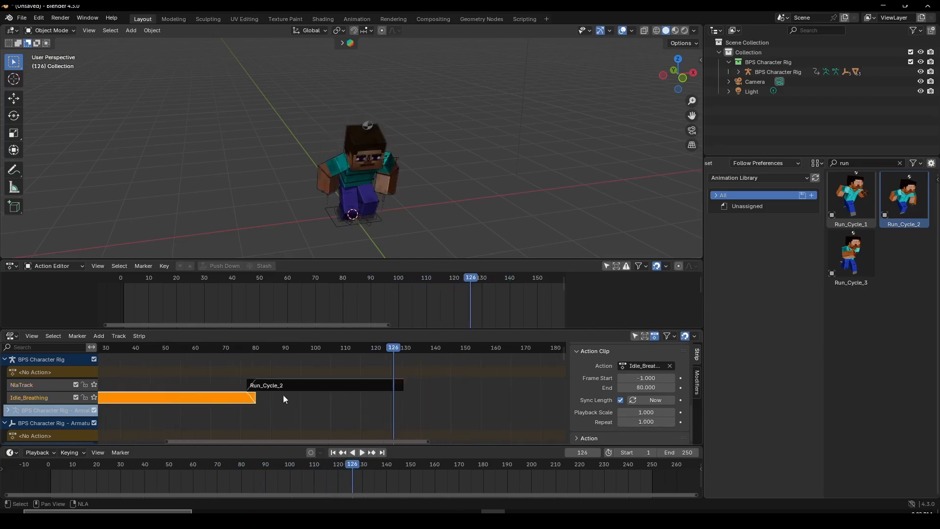
key("shift+d")
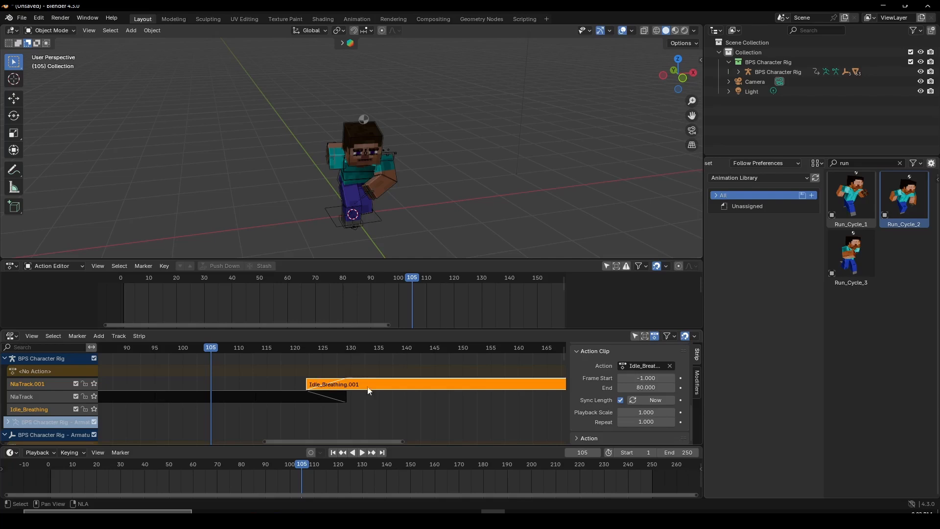
- Play the full strip sequence from frame 0 and stop with the playhead at frame 190
scroll(369, 390, "down", 6)
left_click(204, 347)
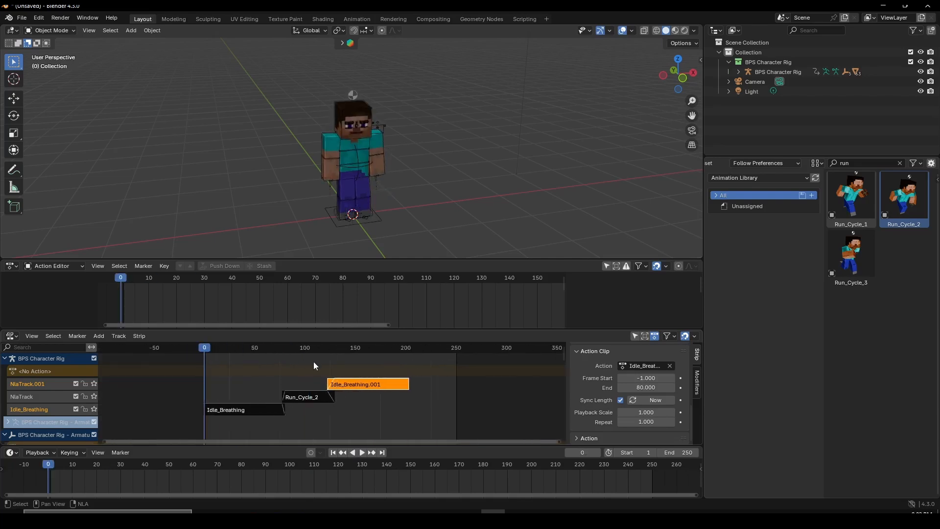
key("space")
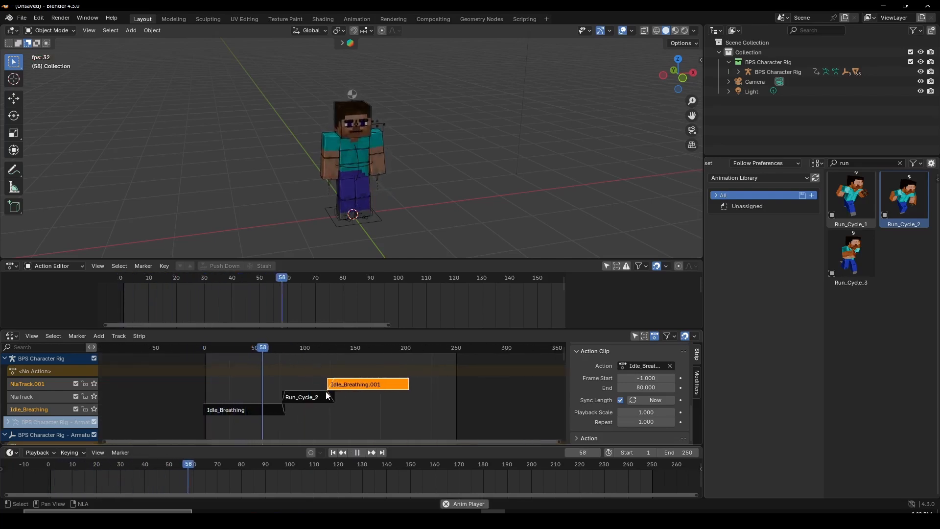
scroll(383, 401, "up", 3)
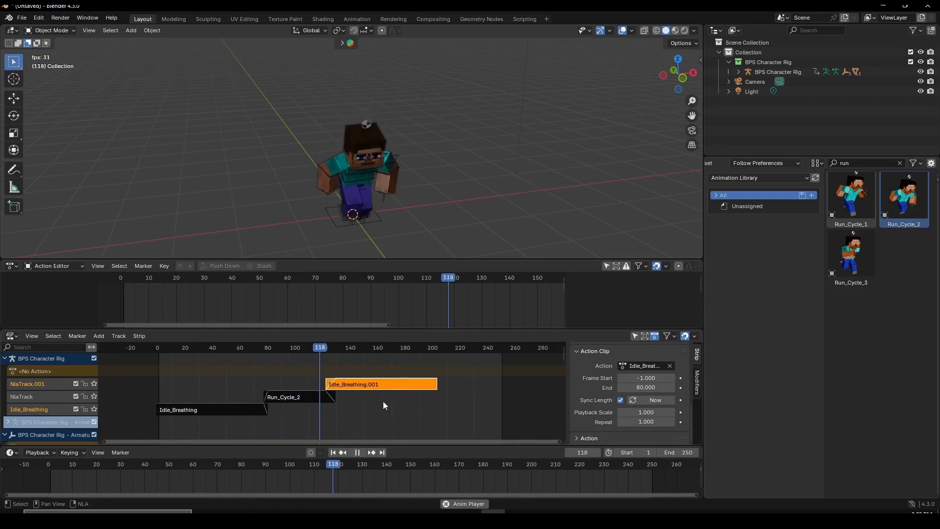
scroll(412, 402, "up", 4)
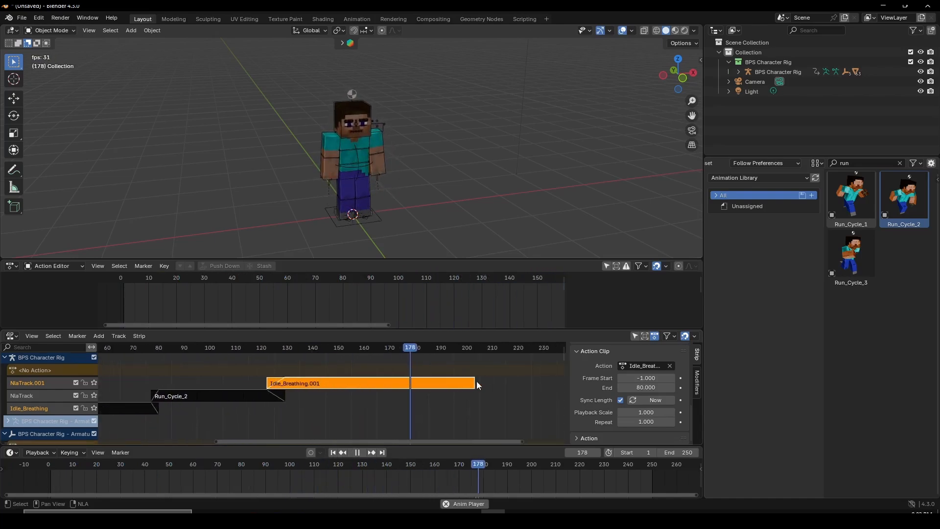
left_click(440, 347)
key("space")
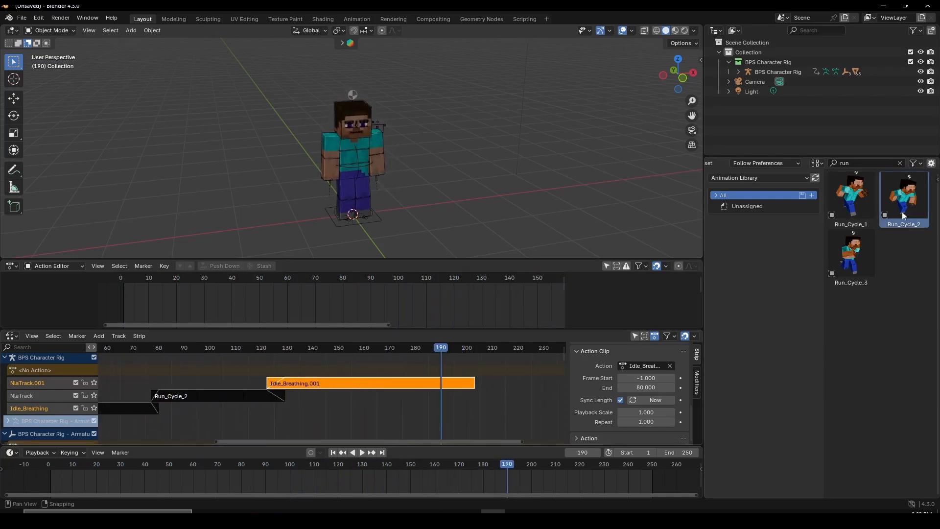
- Clear the asset search and load the Cheer action by adding its asset to the scene and deleting the imported rig
left_click(899, 163)
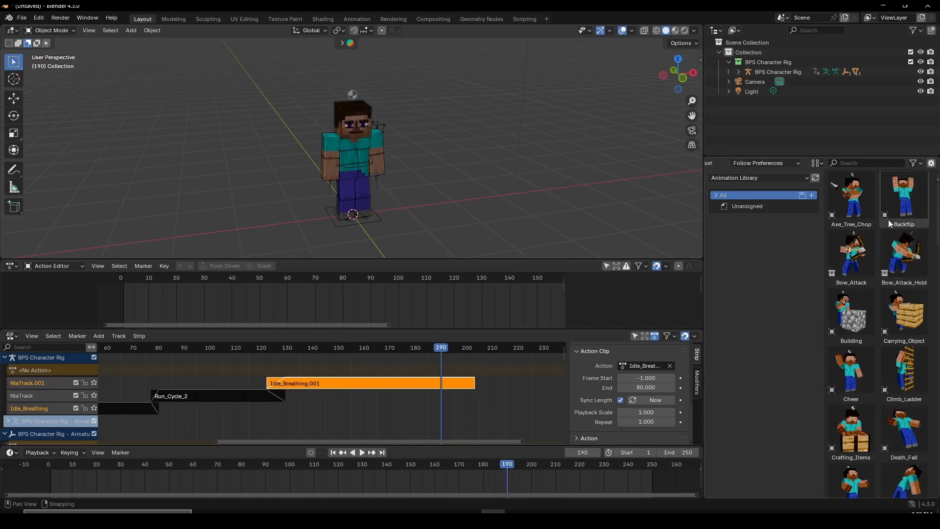
left_click(851, 377)
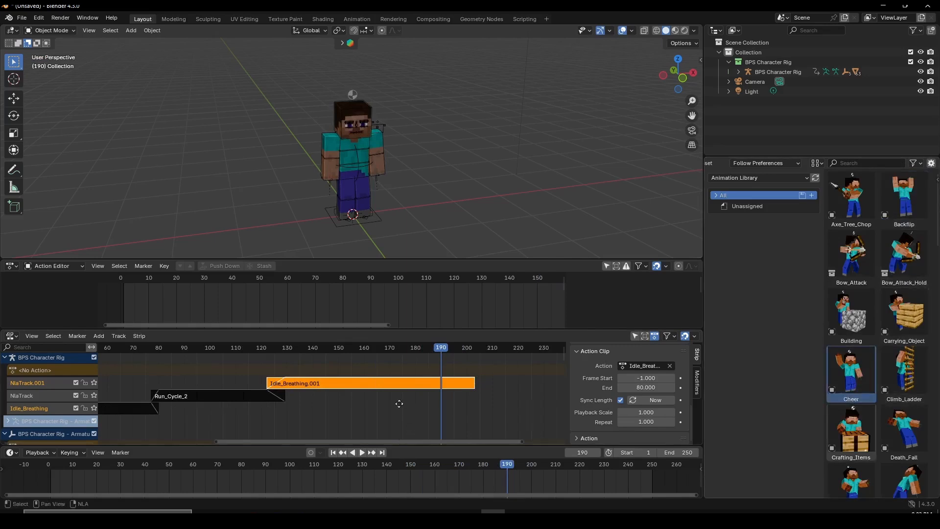
middle_click_drag(400, 403, 412, 406)
left_click_drag(851, 372, 443, 365)
left_click(377, 157)
middle_click_drag(377, 157, 336, 168)
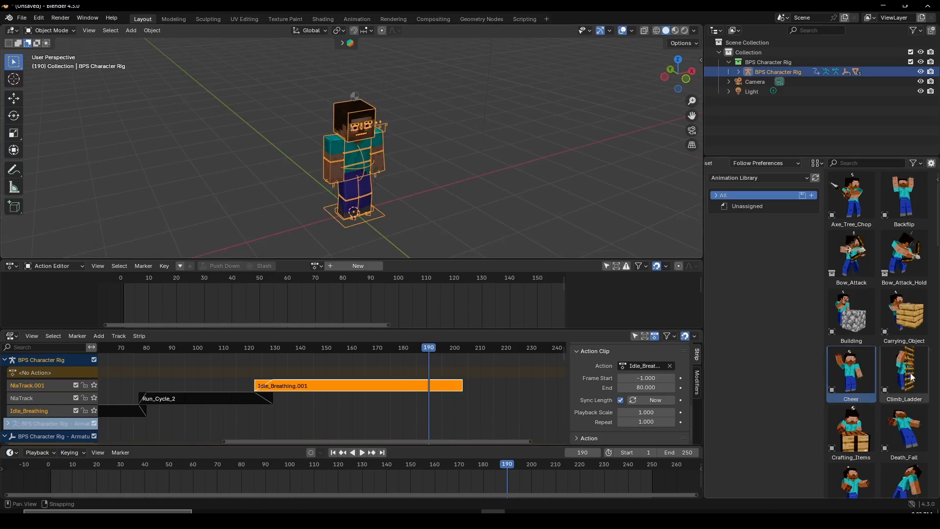
left_click_drag(850, 372, 510, 200)
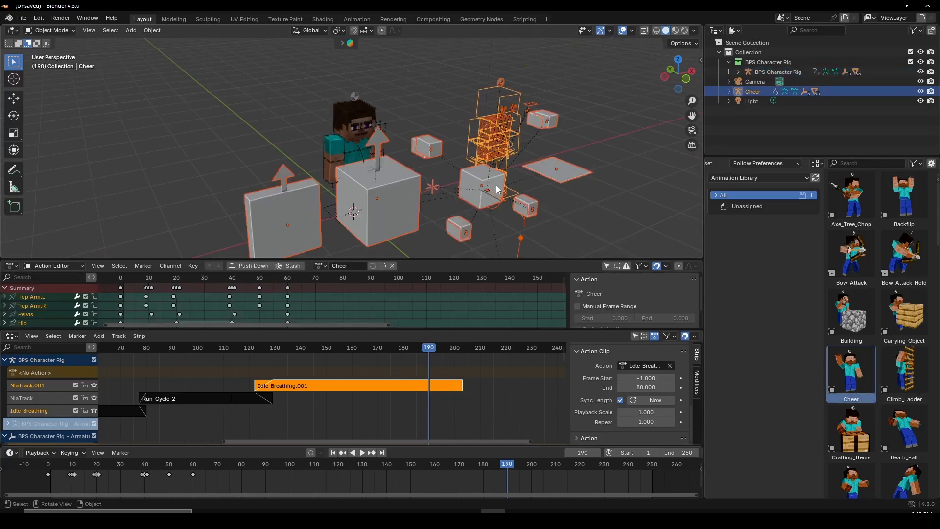
key("x")
left_click(494, 190)
- Add the Cheer action as a strip at frame 190, overlapping the end of Idle_Breathing.001, and select only that strip
scroll(448, 365, "down", 2)
key("shift+a")
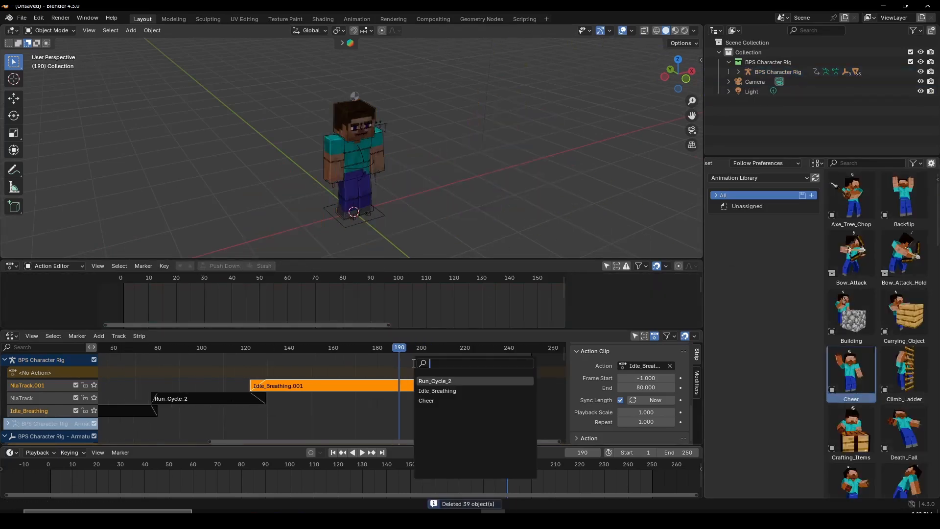
left_click(438, 400)
middle_click_drag(440, 398, 306, 395)
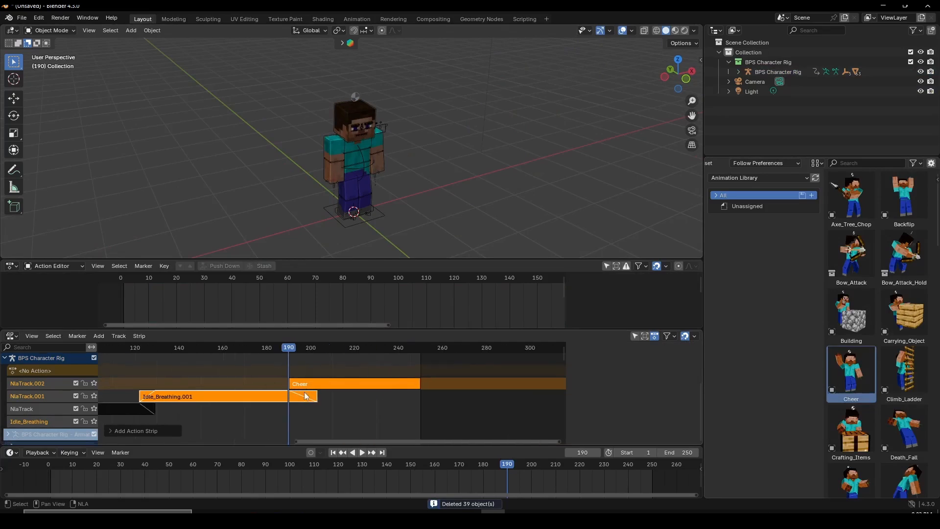
left_click(318, 387)
scroll(377, 390, "down", 6)
middle_click_drag(377, 389, 340, 391)
scroll(609, 479, "down", 6)
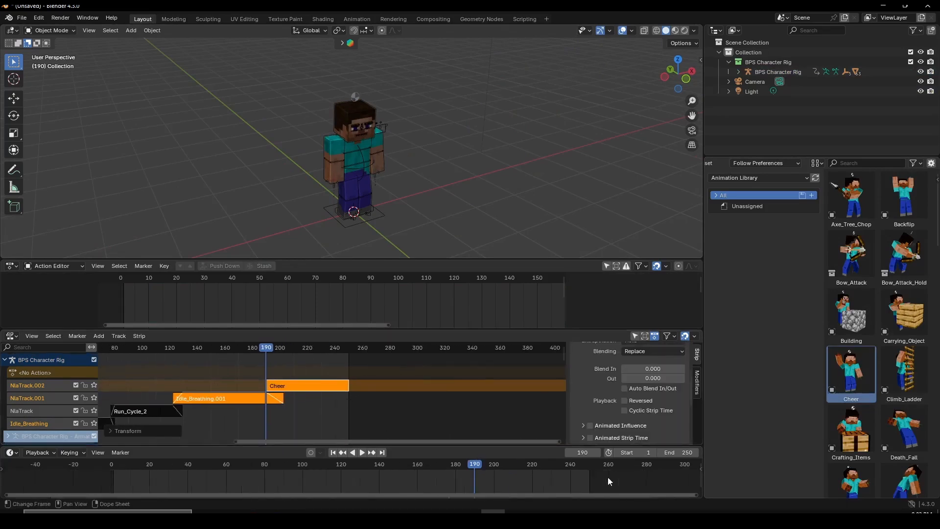
- Set the scene's end frame to 1111 and play the sequence through the Cheer strip
mouse_move(675, 451)
left_mouse_down()
mouse_move(700, 451)
mouse_move(692, 452)
left_mouse_up()
key("space")
scroll(359, 371, "up", 3)
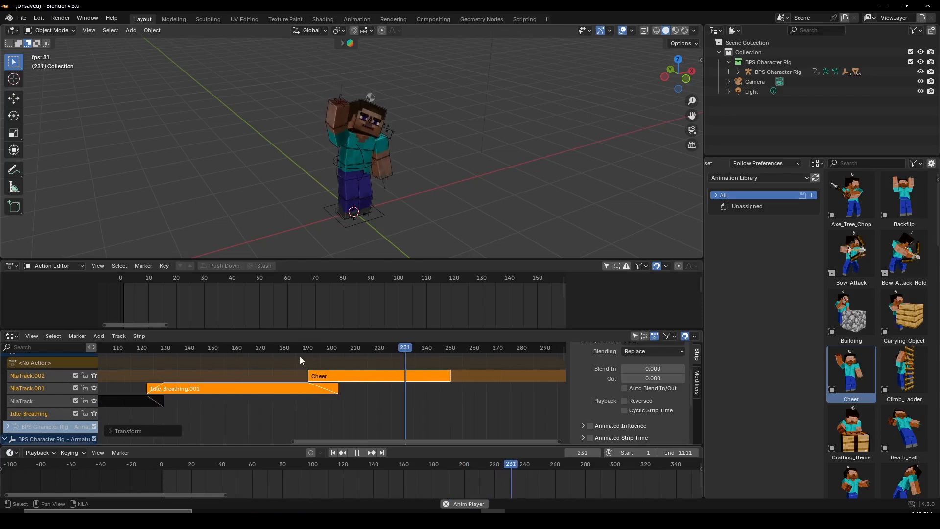
left_click(297, 348)
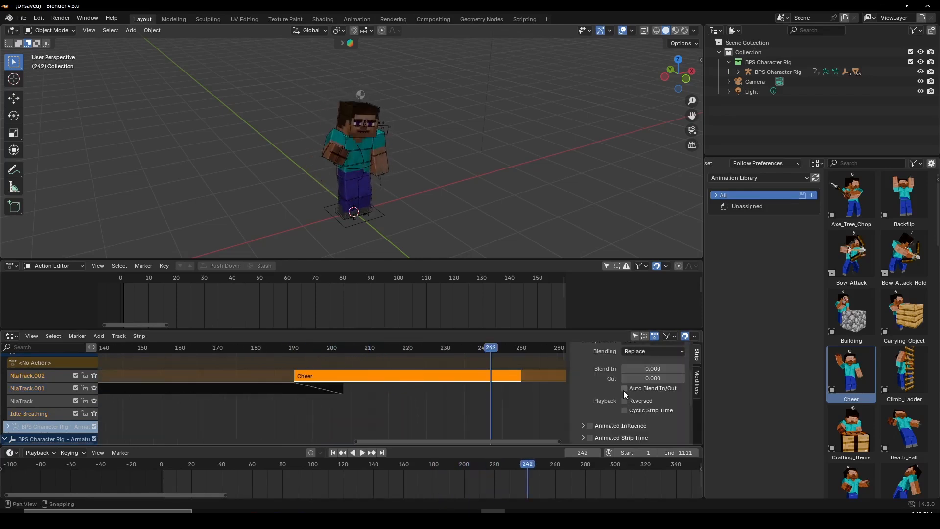
- Enable Auto Blend In/Out on the Cheer strip and replay the transition from idle, stopping at frame 245
left_click(624, 388)
left_click(259, 351)
key("space")
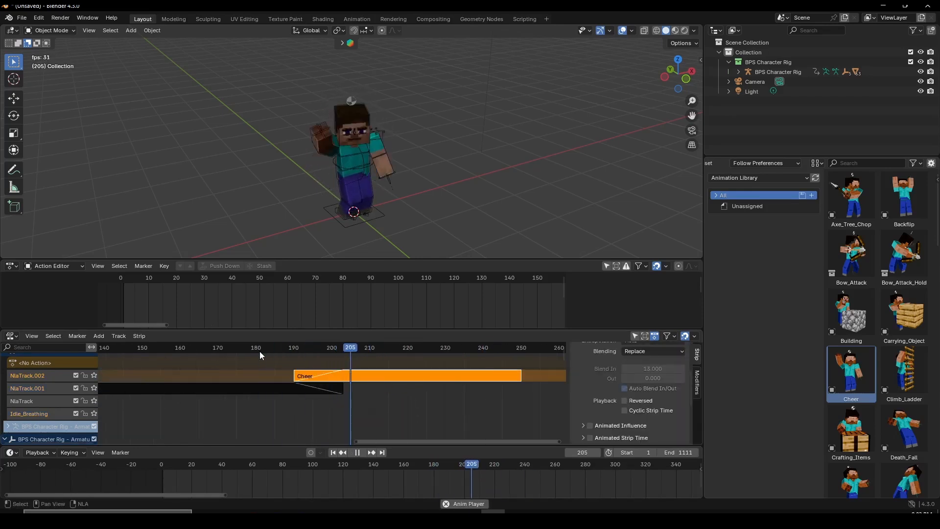
scroll(424, 385, "down", 2)
scroll(369, 372, "right", 3, "ctrl")
key("space")
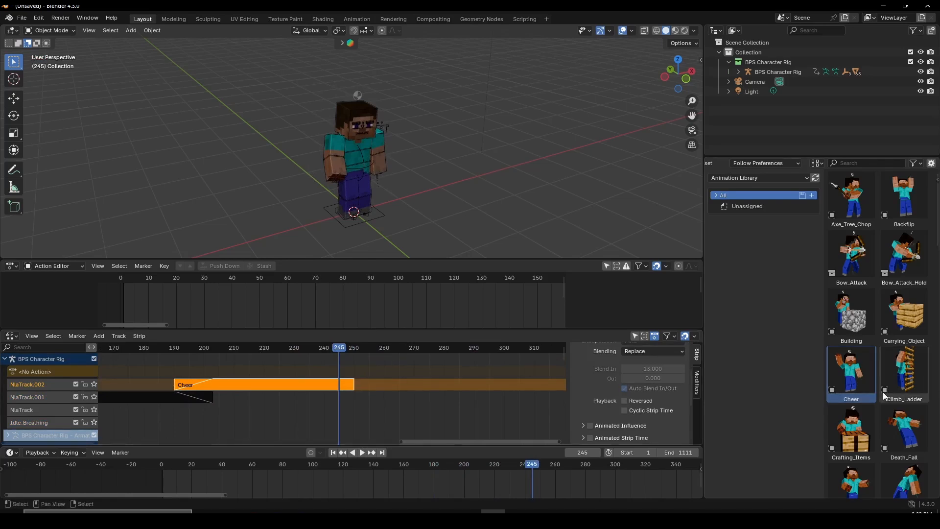
- Load the Dodge_Mirrored action by adding its asset to the scene and deleting the imported rig
scroll(884, 395, "down", 6)
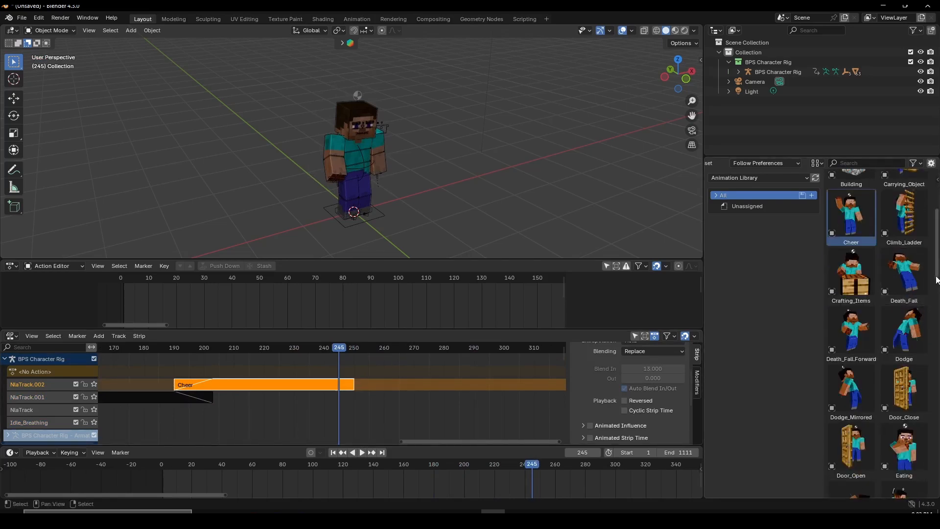
left_click(874, 400)
left_click_drag(861, 405, 368, 372)
middle_click_drag(443, 144, 442, 177)
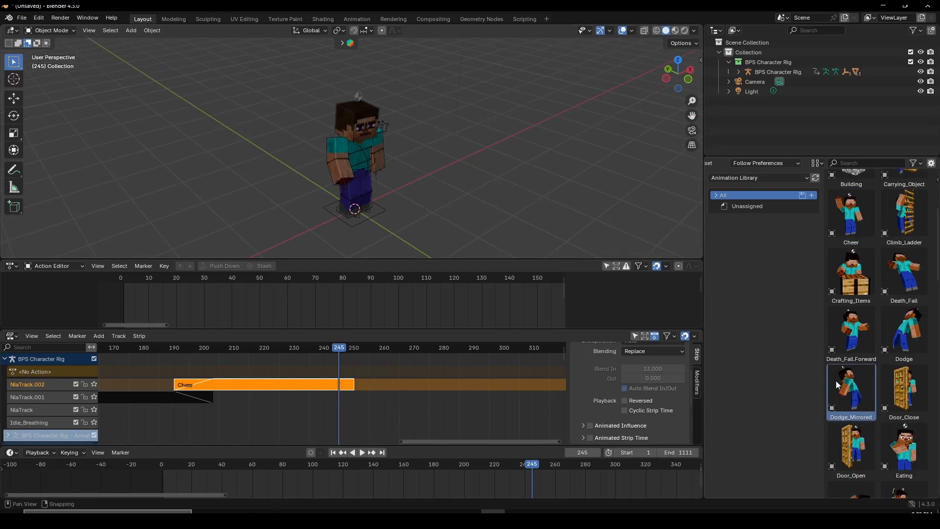
mouse_move(837, 386)
left_mouse_down()
mouse_move(448, 167)
mouse_move(410, 155)
left_mouse_up()
middle_click_drag(477, 193, 461, 188)
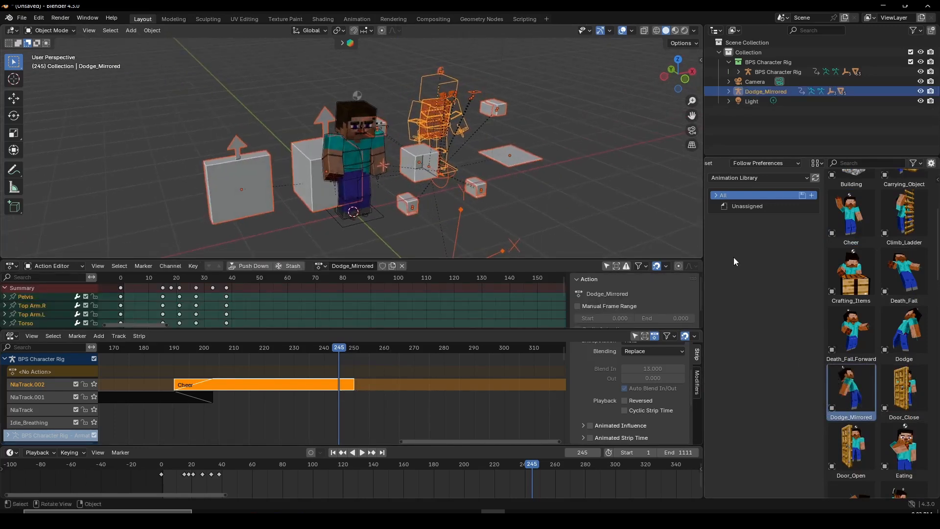
key("x")
left_click(438, 161)
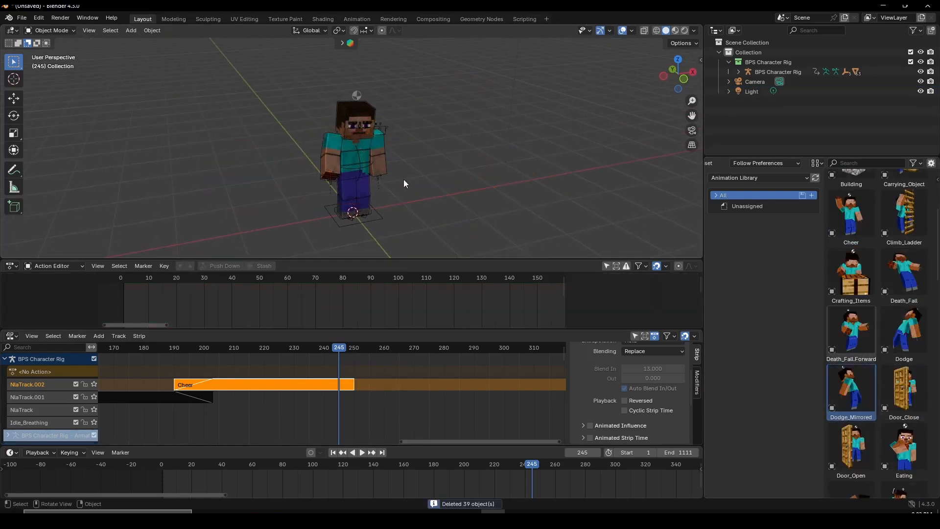
- Add Dodge_Mirrored as a strip at frame 245, overlapping the end of Cheer, with Auto Blend In/Out enabled
key("shift+a")
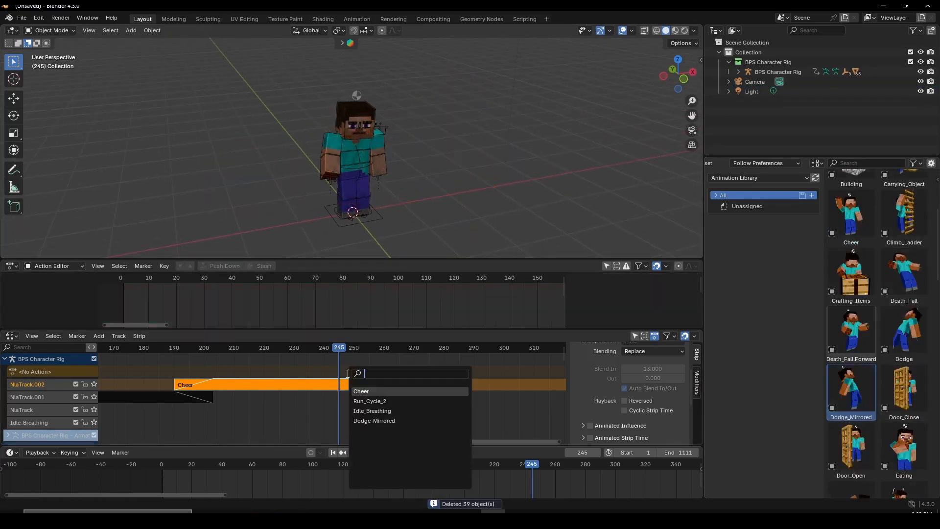
left_click(392, 420)
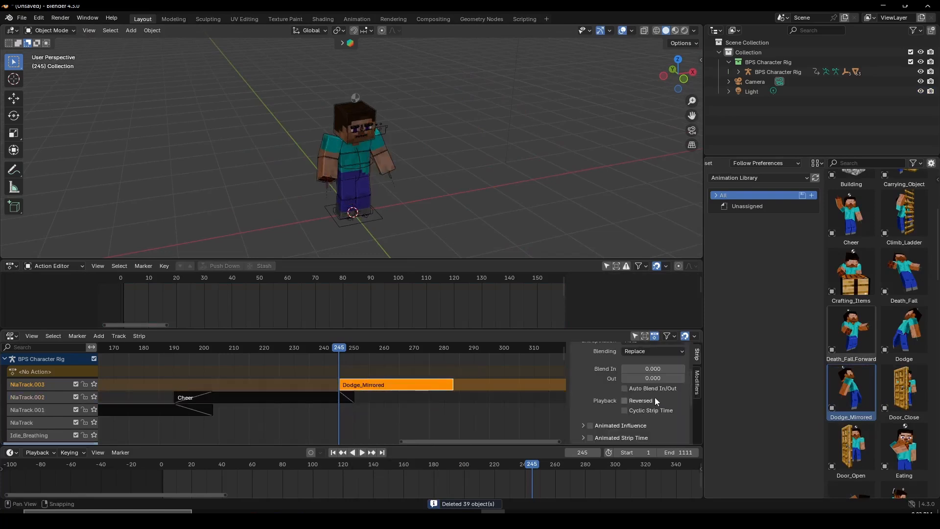
left_click(646, 388)
scroll(642, 389, "down", 1)
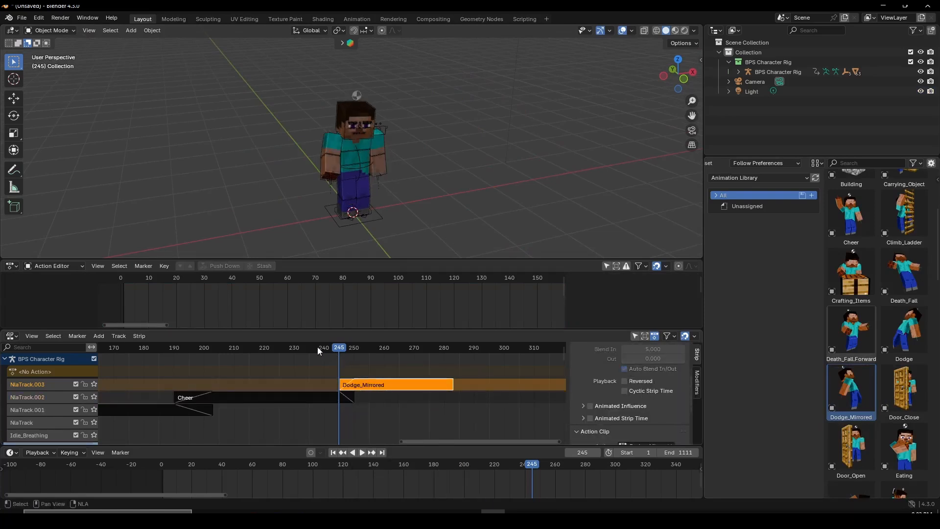
- Play the transition from Cheer into Dodge_Mirrored and move the playhead to frame 296, past the strip's end
left_click_drag(316, 350, 303, 351)
key("space")
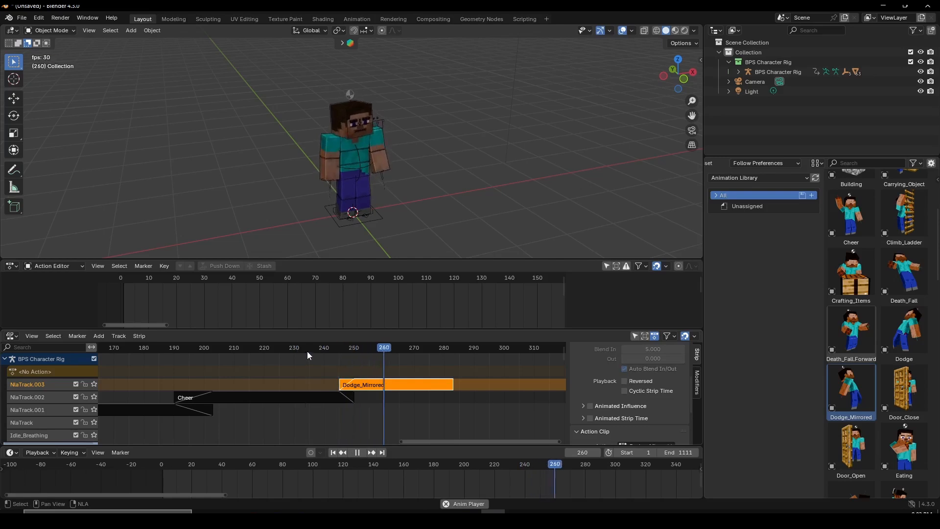
key("space")
left_click(474, 350)
middle_click_drag(468, 370, 374, 395)
left_click_drag(360, 351, 378, 354)
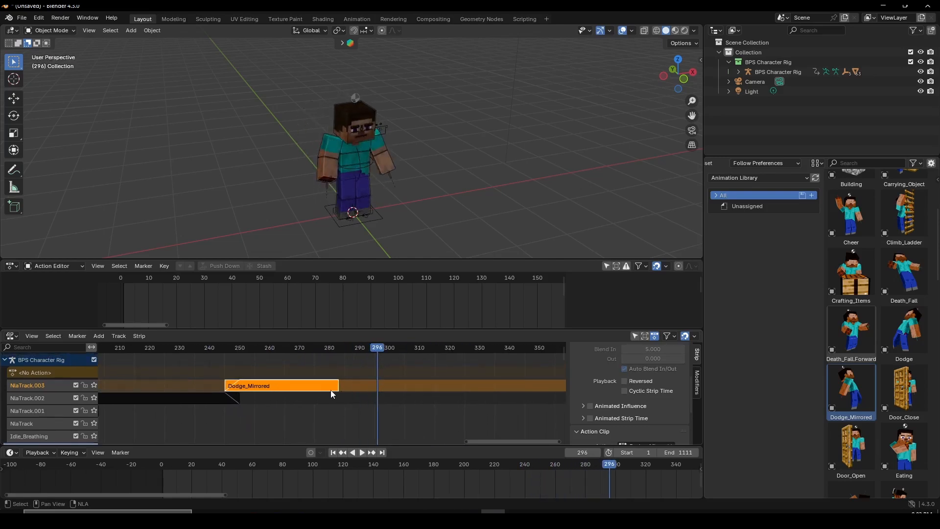
- Set the Dodge_Mirrored strip's extrapolation to Nothing
scroll(675, 411, "up", 5)
left_click(645, 403)
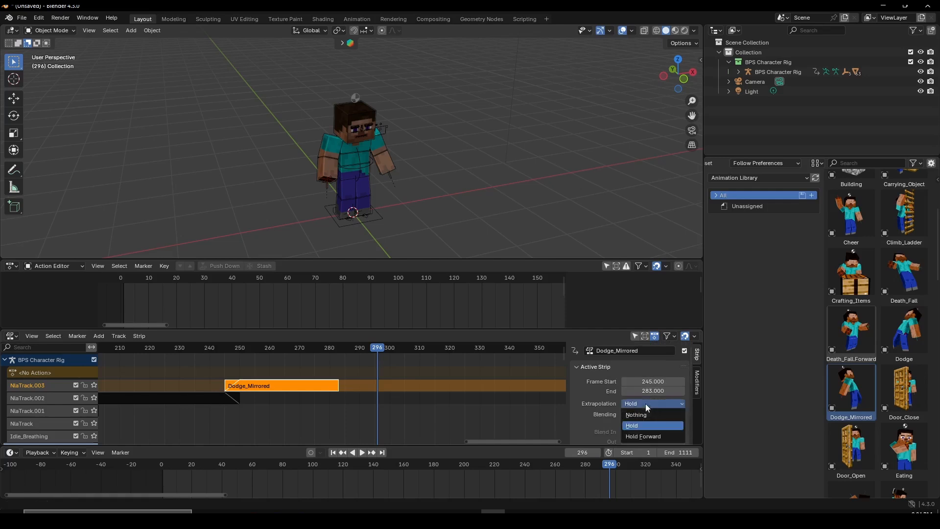
left_click(641, 415)
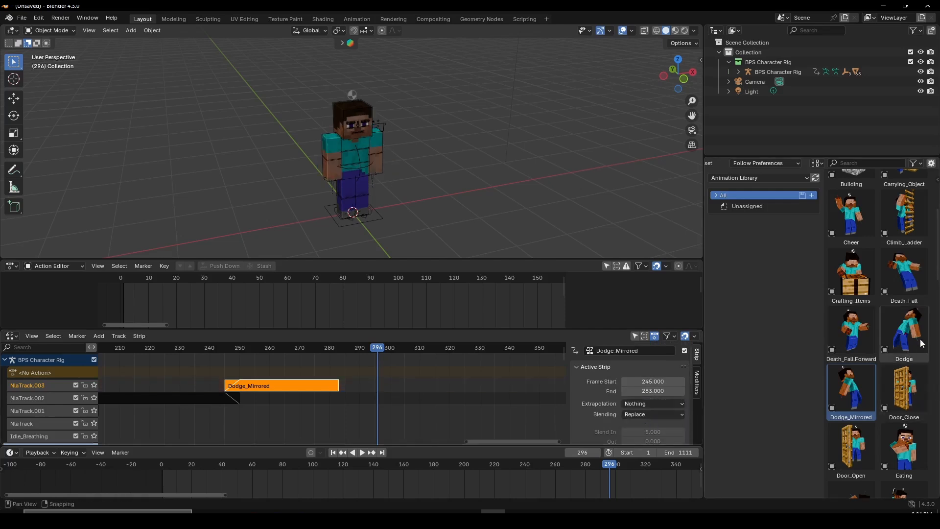
- Load the Dodge action by adding its asset to the scene and deleting the imported rig
left_click(905, 338)
mouse_move(905, 337)
left_mouse_down()
mouse_move(550, 203)
mouse_move(505, 168)
mouse_move(510, 181)
left_mouse_up()
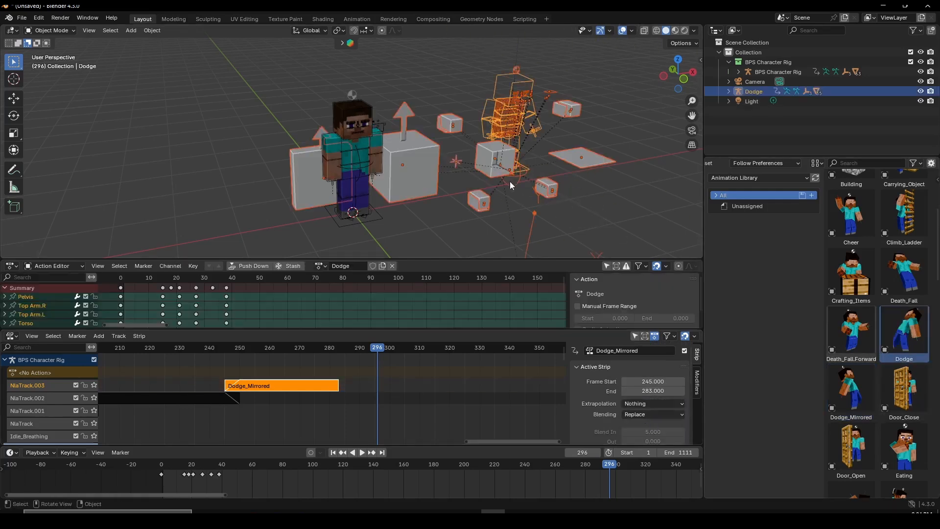
key("x")
left_click(492, 187)
- Add the Dodge action as a strip at frame 296 and play both dodge strips in sequence
key("shift+a")
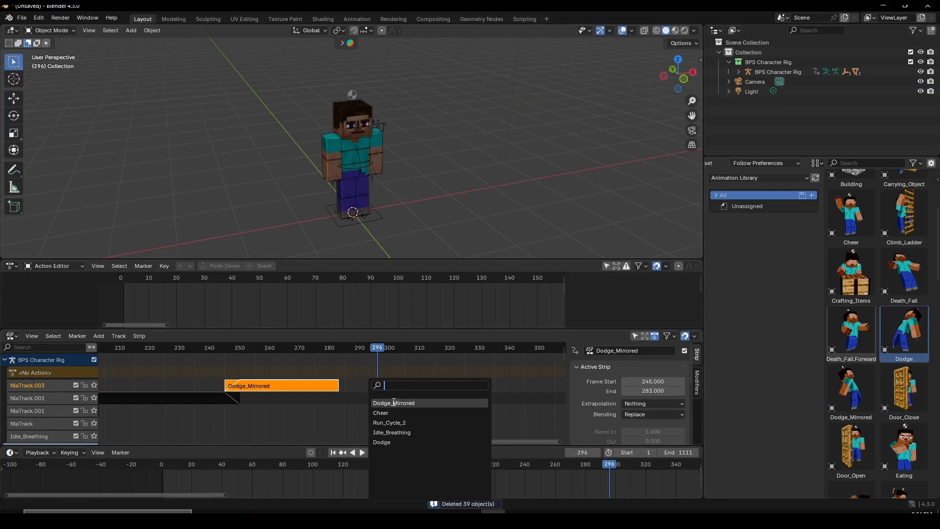
left_click(392, 442)
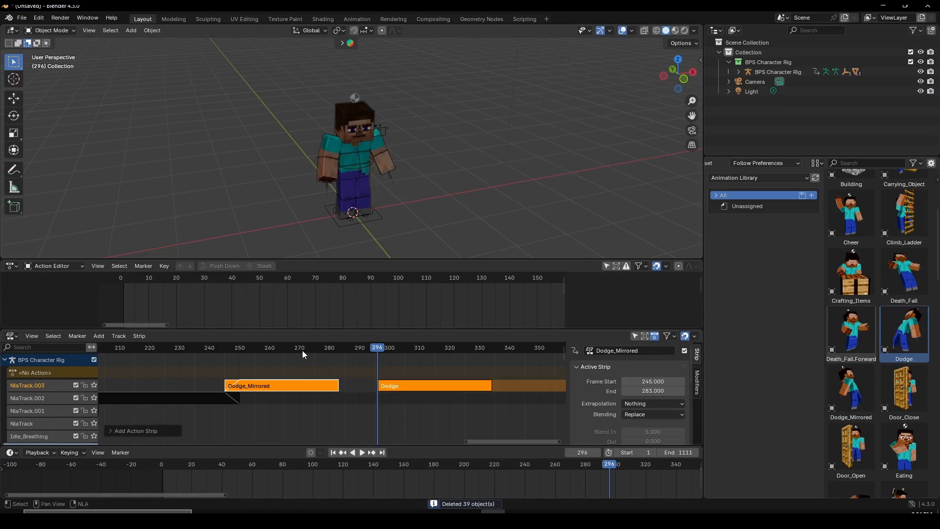
left_click(257, 348)
key("space")
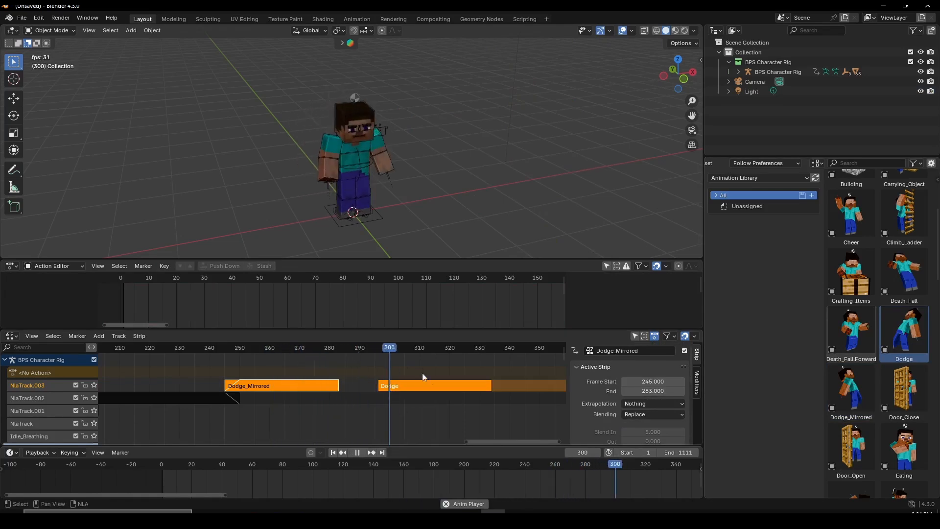
key("space")
- Move the Dodge strip onto its own track to start at frame 277, overlapping the end of Dodge_Mirrored
left_click(330, 387)
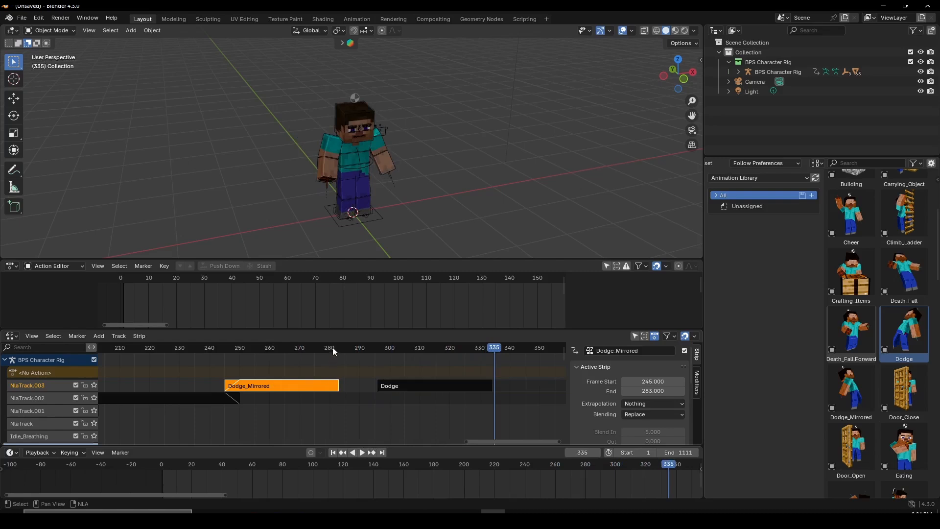
mouse_move(332, 347)
left_mouse_down()
mouse_move(307, 353)
mouse_move(336, 364)
left_mouse_up()
left_click_drag(392, 380, 378, 374)
key("g")
left_click(378, 369)
key("g")
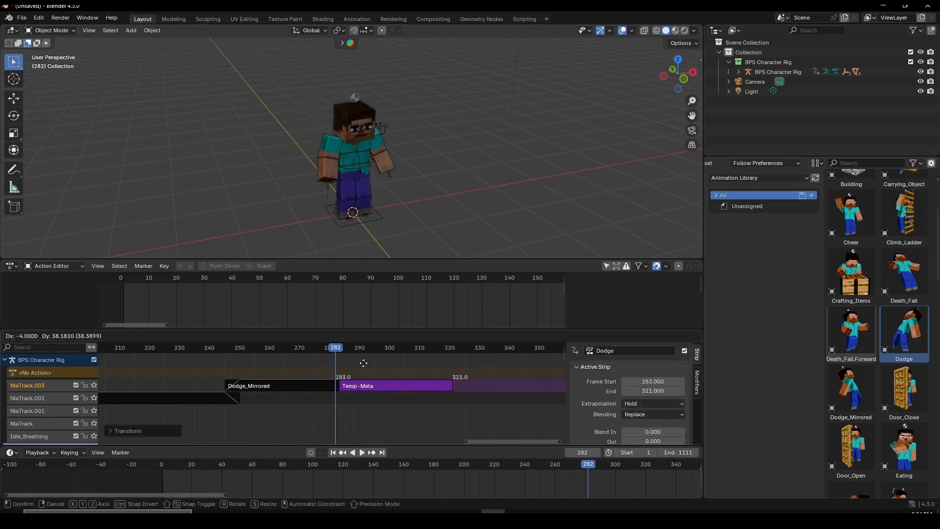
left_click(368, 362)
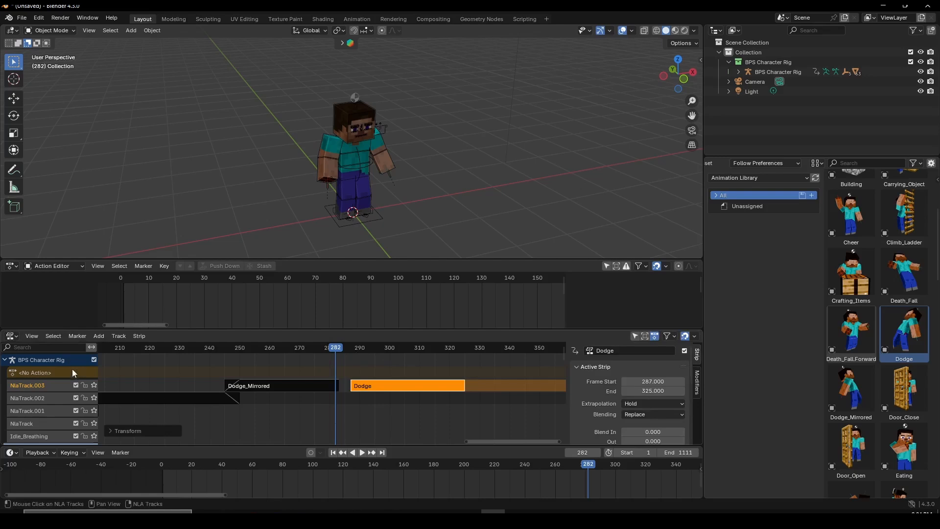
key("g")
left_click(293, 345)
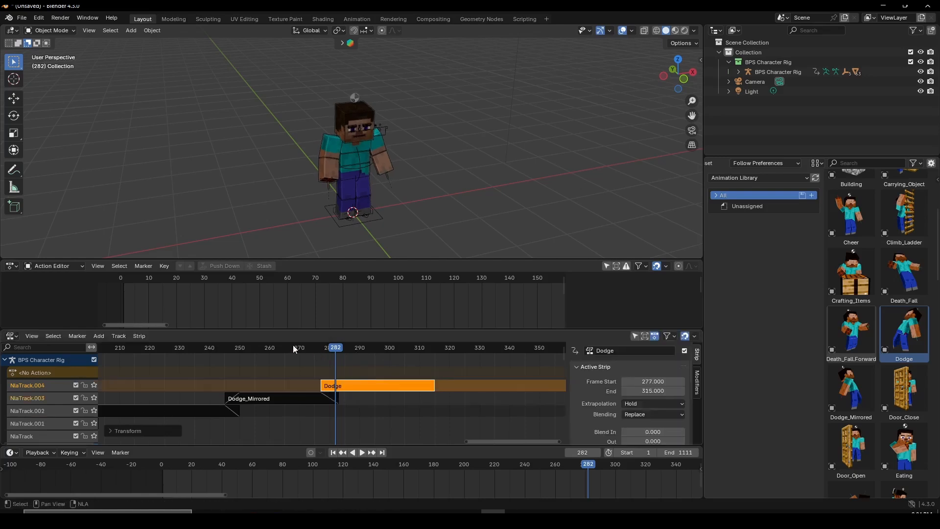
- Play the overlap between Dodge_Mirrored and Dodge to review how the two dodges connect
left_click(287, 343)
key("space")
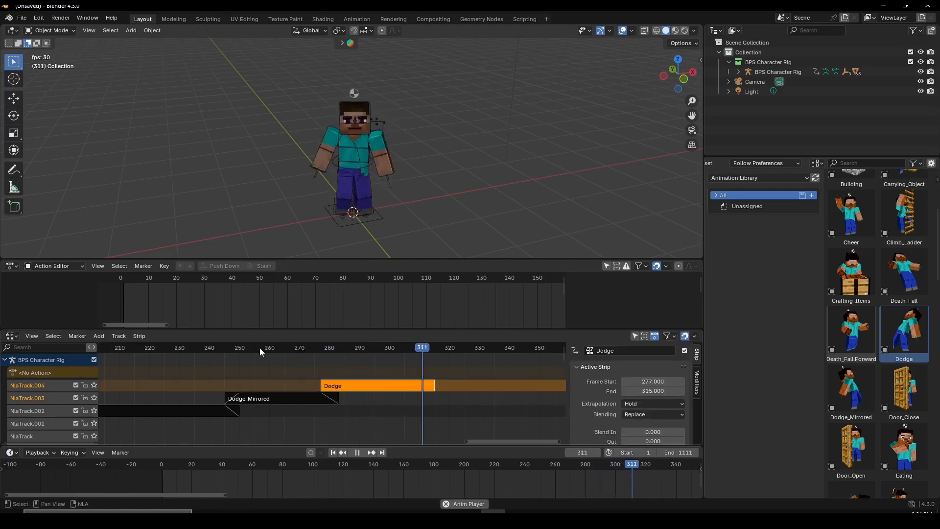
left_click(259, 349)
left_click(186, 348)
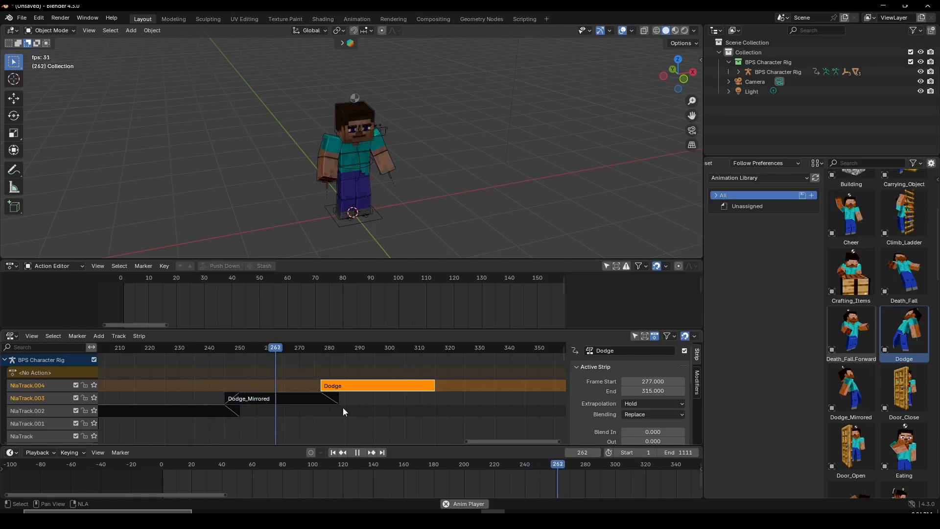
key("space")
- Shift the Dodge strip to start at frame 280 and return the playhead to frame 244
left_click_drag(346, 386, 353, 386)
left_click_drag(352, 387, 355, 386)
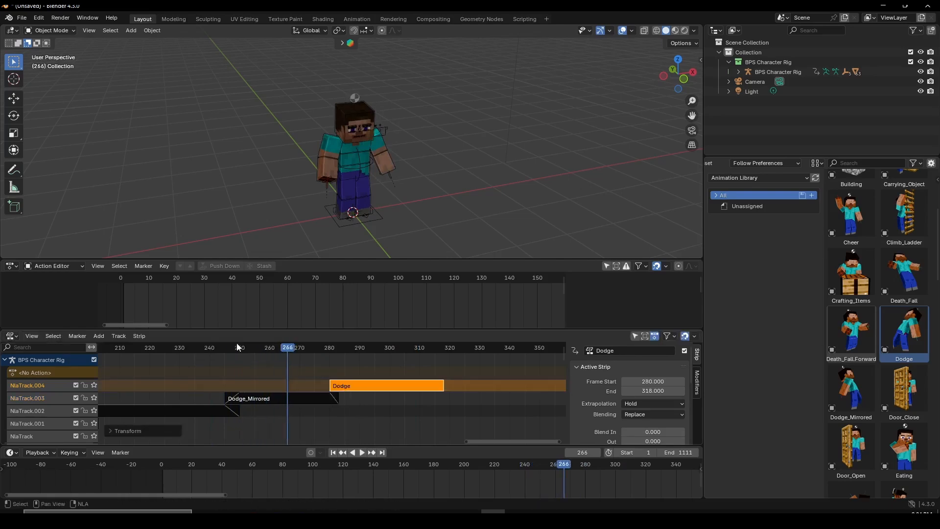
left_click(221, 347)
- Duplicate the Idle_Breathing.001 strip and place the copy at frame 271, overlapping the end of Dodge_Mirrored
scroll(343, 393, "down", 15)
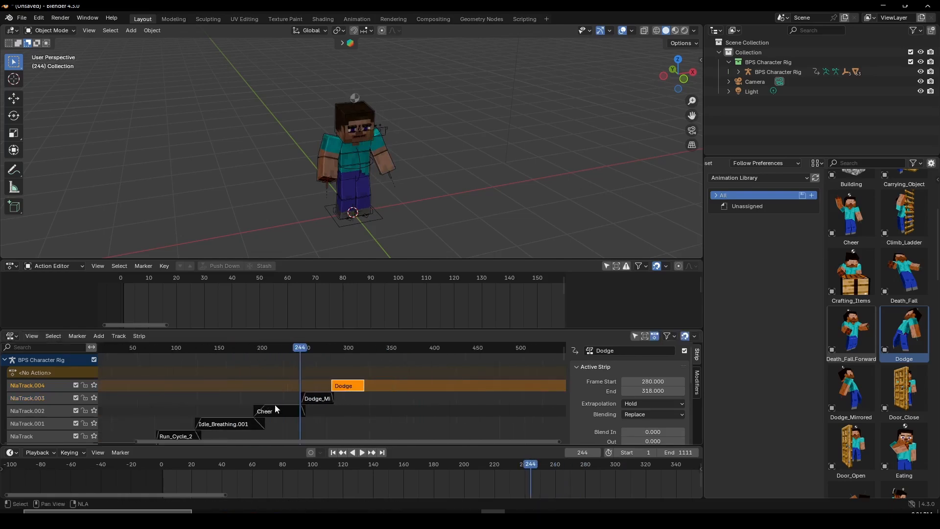
mouse_move(212, 418)
middle_mouse_down()
mouse_move(216, 400)
mouse_move(239, 386)
mouse_move(258, 413)
middle_mouse_up()
left_click(264, 405)
scroll(239, 386, "up", 6)
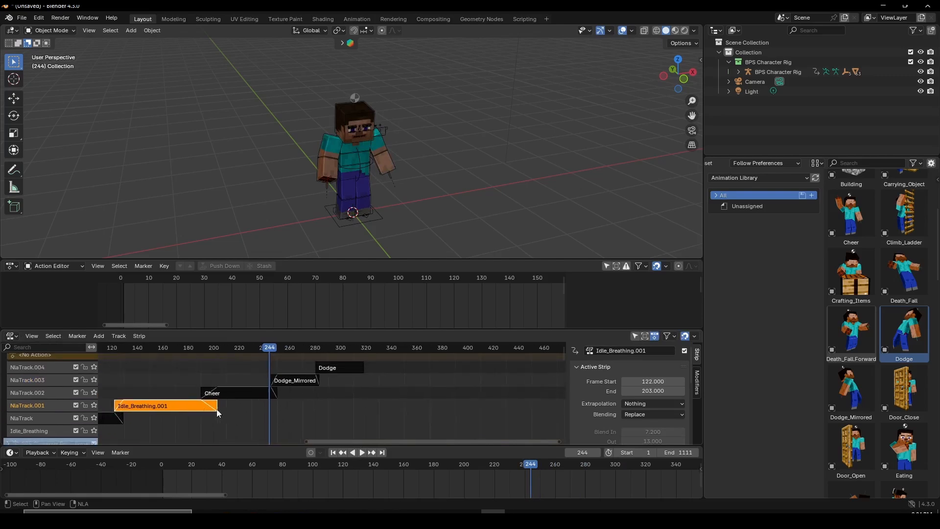
scroll(247, 403, "up", 2)
key("shift+d")
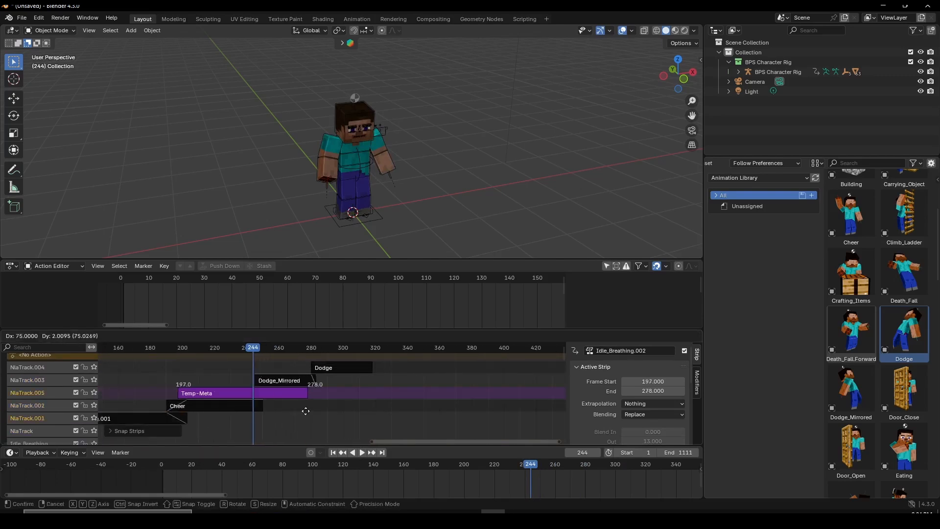
left_click(397, 408)
scroll(353, 406, "up", 2)
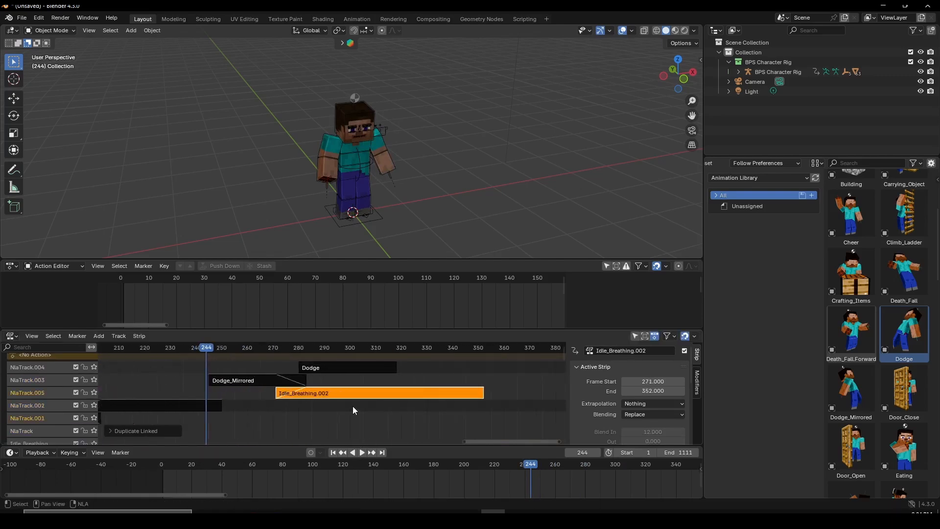
middle_click_drag(317, 397, 308, 406)
- Play from frame 244 and move the Dodge strip to start at frame 334, overlapping the end of the new idle copy
key("space")
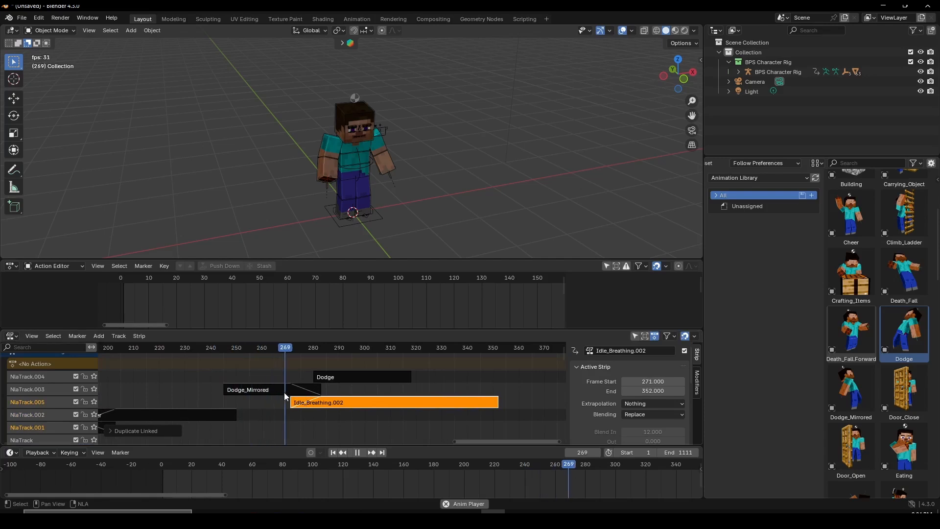
left_click_drag(364, 374, 502, 376)
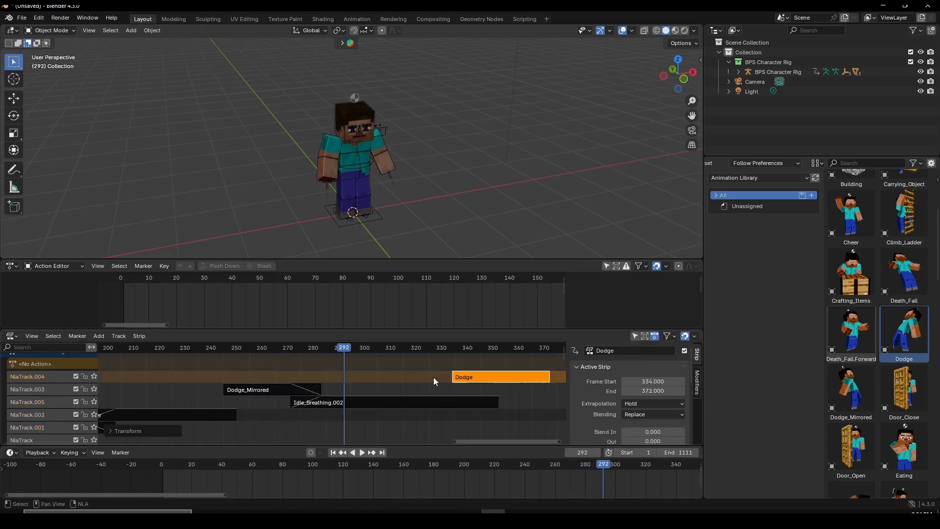
- Move the Idle_Breathing.002 strip down to NlaTrack.001 so it starts at frame 293
left_click(198, 347)
key("space")
key("space")
mouse_move(338, 403)
left_mouse_down()
mouse_move(346, 419)
mouse_move(394, 432)
left_mouse_up()
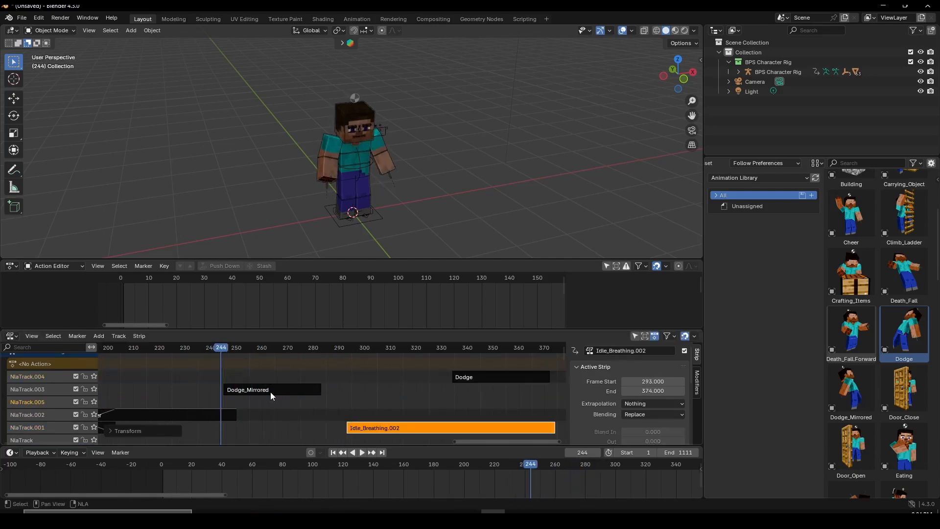
- Move the Dodge_Mirrored strip to NlaTrack.005, starting at frame 242 over the end of Cheer
left_click_drag(269, 392, 261, 413)
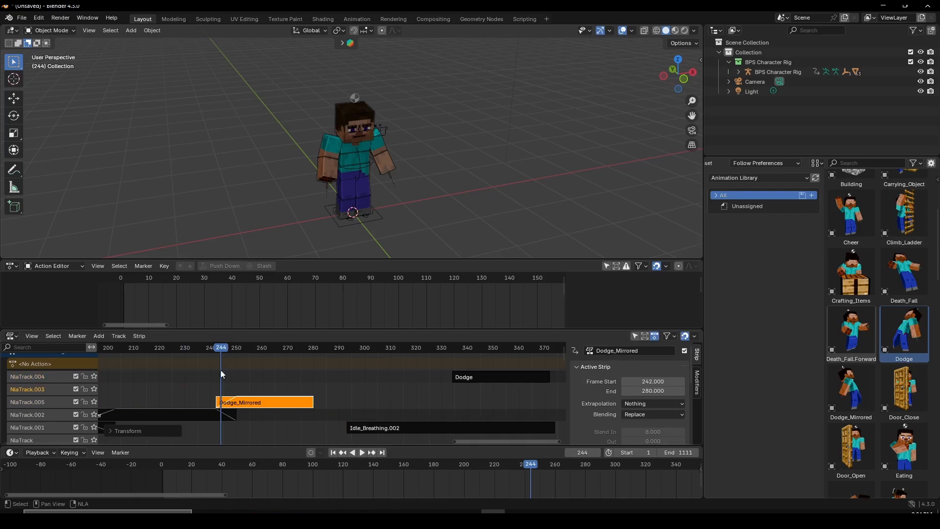
left_click(196, 349)
key("space")
key("Escape")
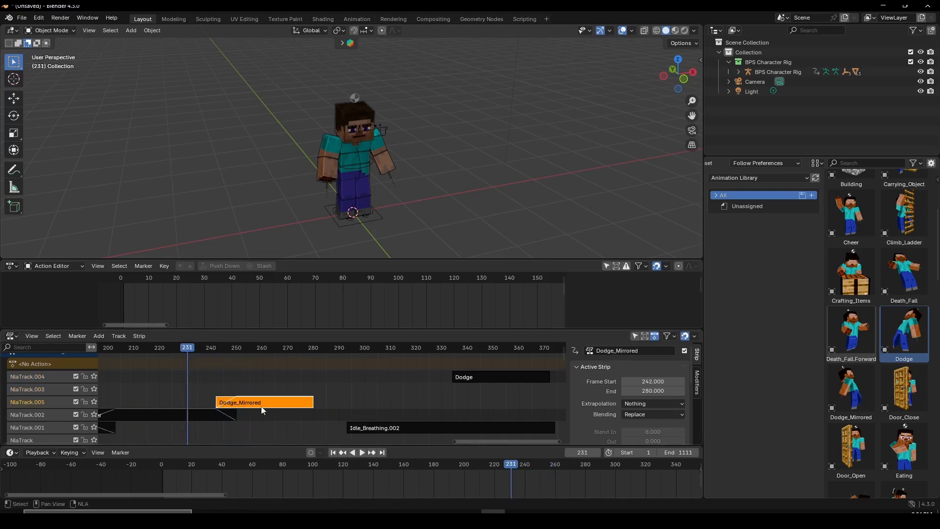
- Set the Dodge strip's extrapolation to Nothing
scroll(263, 410, "down", 1)
left_click(489, 415)
left_click(475, 365)
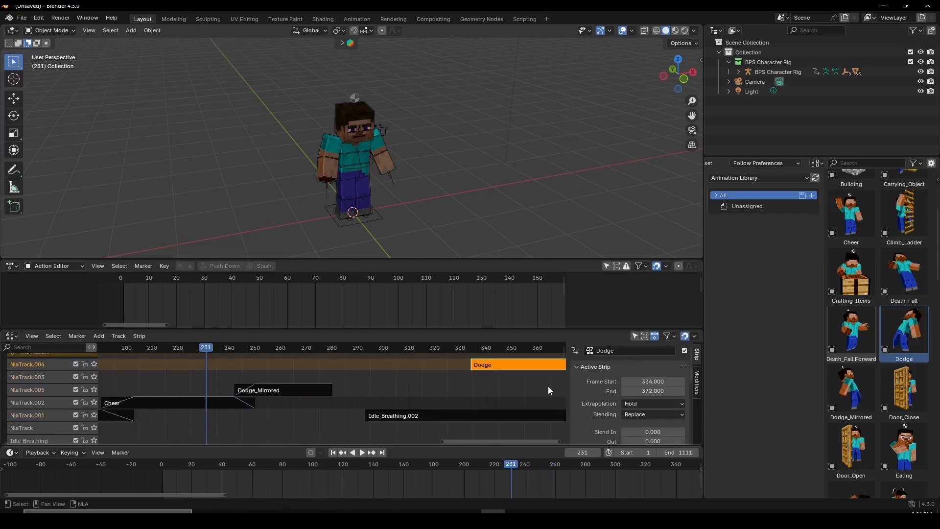
left_click(653, 403)
left_click(653, 416)
- Move Idle_Breathing.002 to NlaTrack.002, starting at frame 274 under the end of Dodge_Mirrored, and play the transition
key("space")
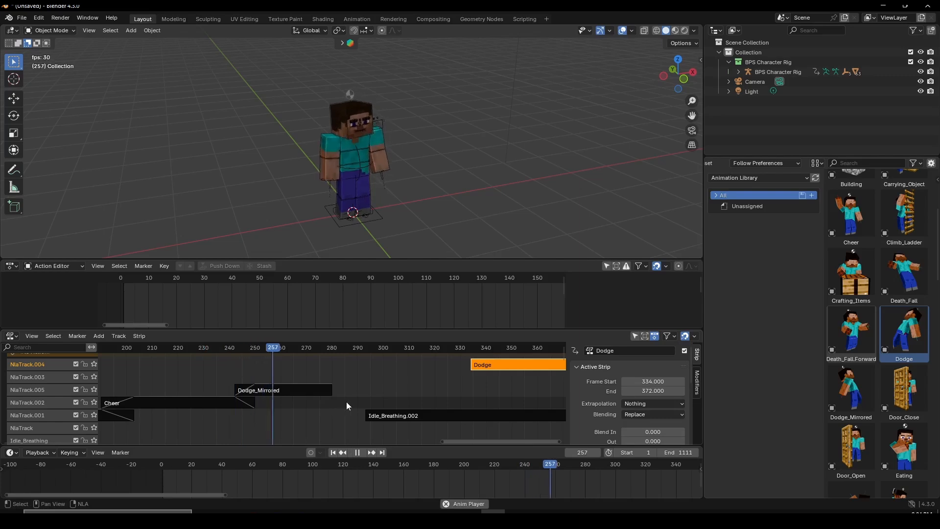
key("space")
left_click_drag(403, 416, 354, 401)
key("space")
key("space")
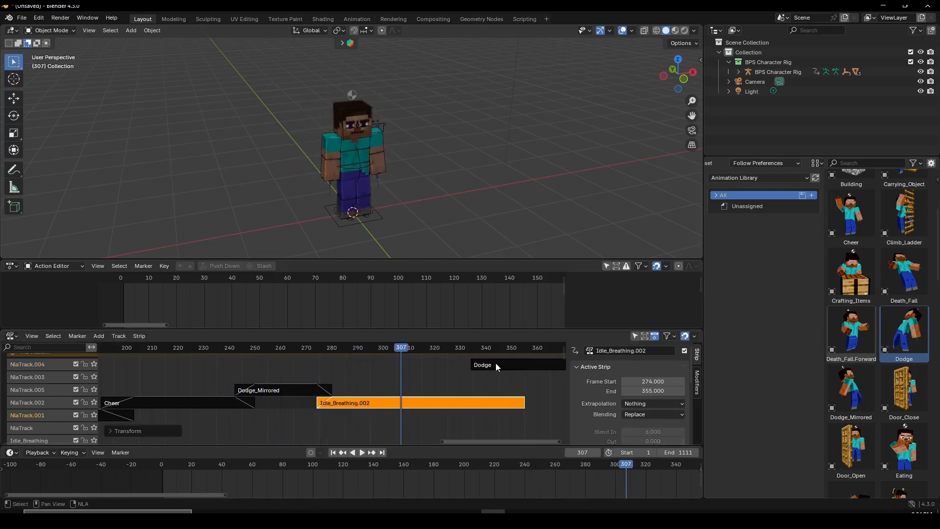
- Move the Dodge strip to NlaTrack.005, starting at frame 287 behind Dodge_Mirrored, and play the sequence
left_click_drag(495, 367, 375, 392)
left_click(299, 349)
key("space")
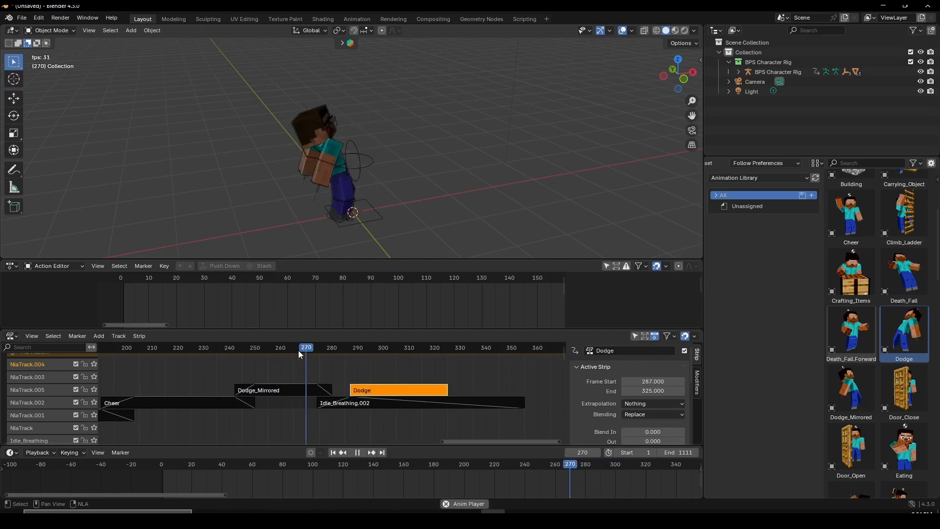
key("space")
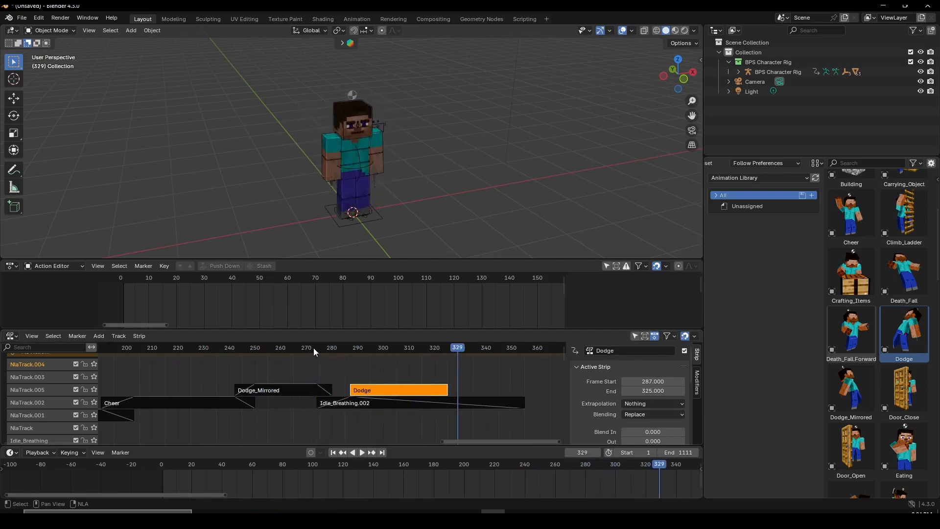
- Replay the transition into Dodge and enable Auto Blend In/Out on the Dodge strip
left_click(314, 348)
key("space")
scroll(416, 412, "up", 4)
middle_click_drag(415, 410, 328, 389)
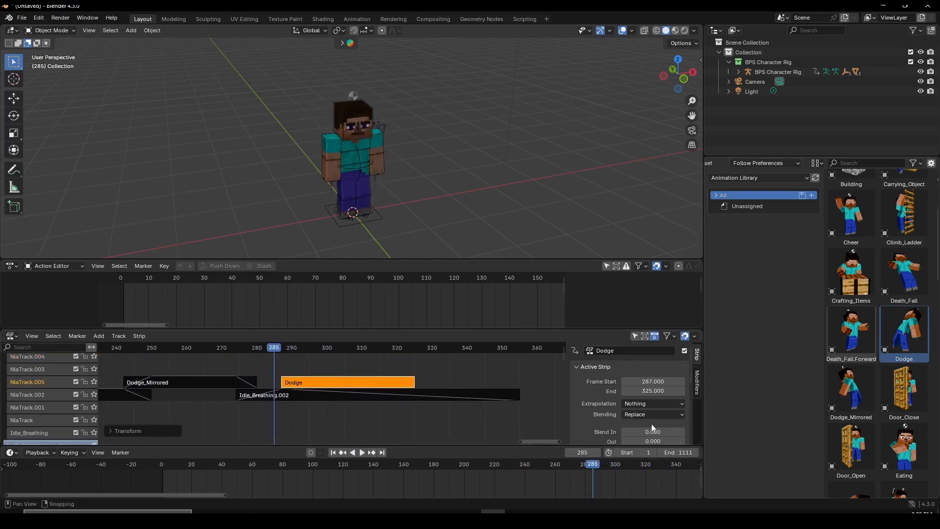
scroll(652, 424, "down", 4)
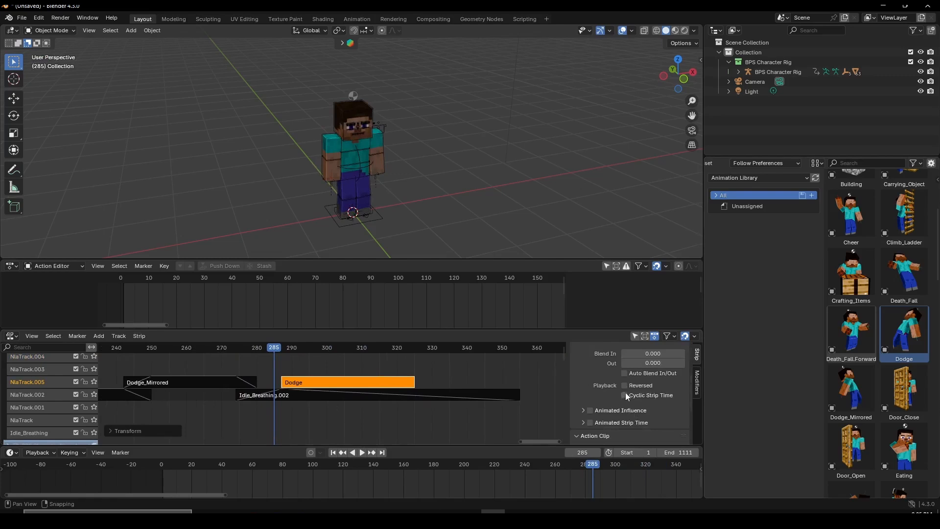
left_click(625, 373)
- Split the Idle_Breathing.002 strip at frame 293 and select only the part after the cut
middle_click_drag(327, 390, 344, 395)
left_click(343, 396)
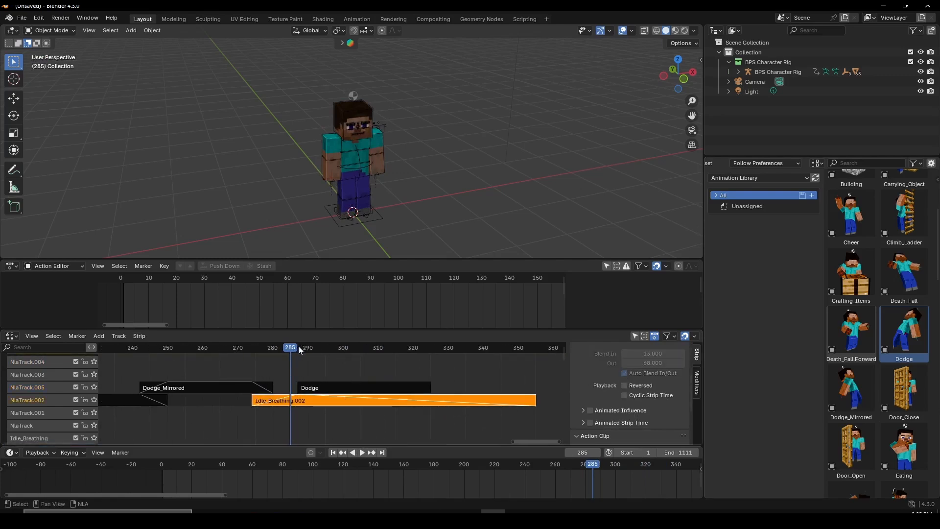
left_click_drag(298, 346, 317, 349)
key("y")
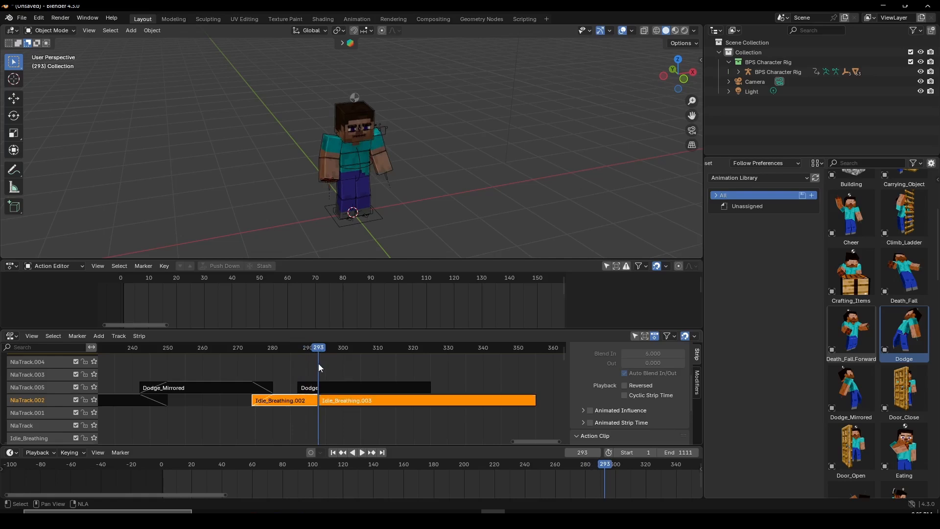
left_click(351, 406)
- Turn on the Screencast Keys overlay in the 3D viewport and bring the view back close to the character
middle_click_drag(443, 204, 454, 191)
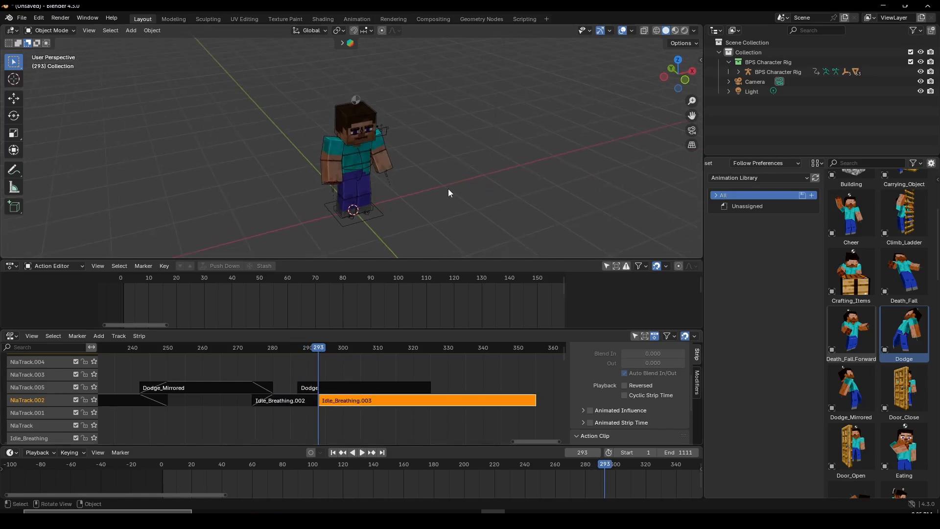
key("n")
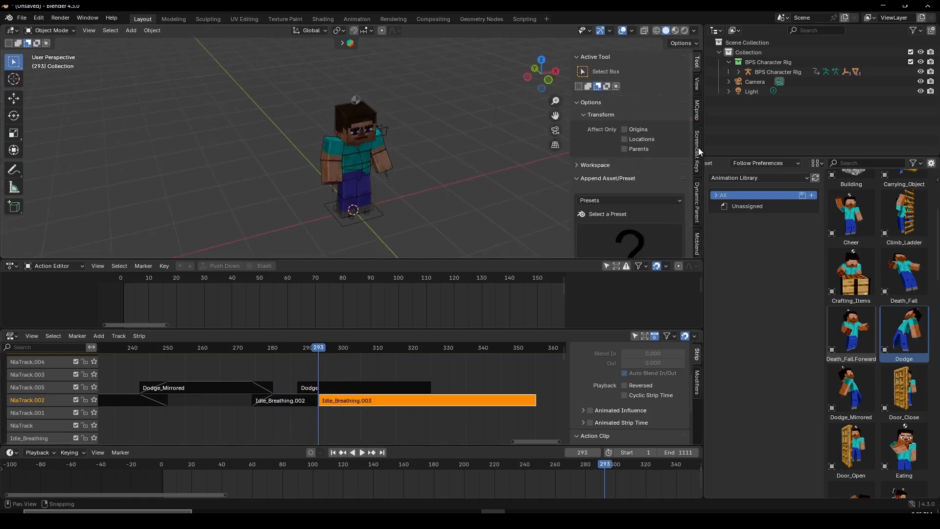
left_click(698, 151)
scroll(255, 132, "down", 3)
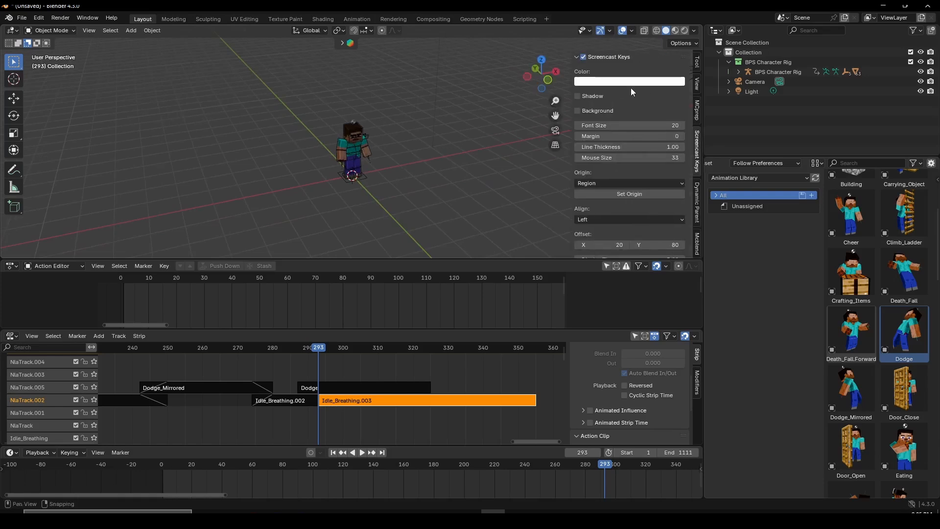
key("n")
key("n")
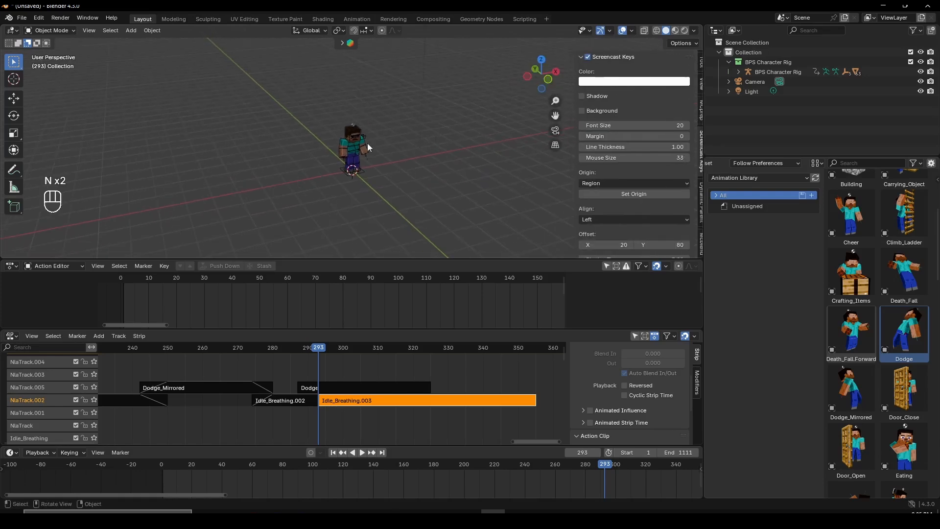
key("n")
scroll(394, 205, "up", 3)
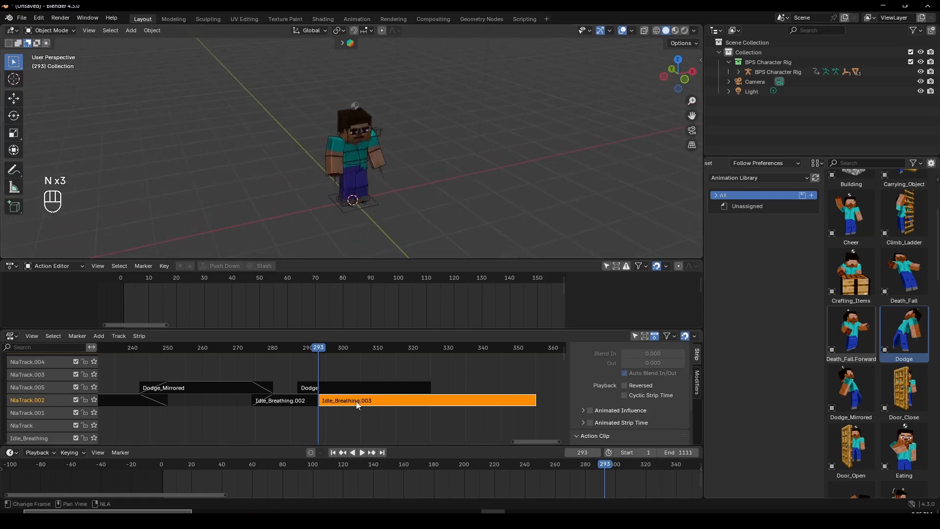
- Delete the idle piece after frame 293 and play the blended dodges from frame 269
key("Delete")
left_click(235, 349)
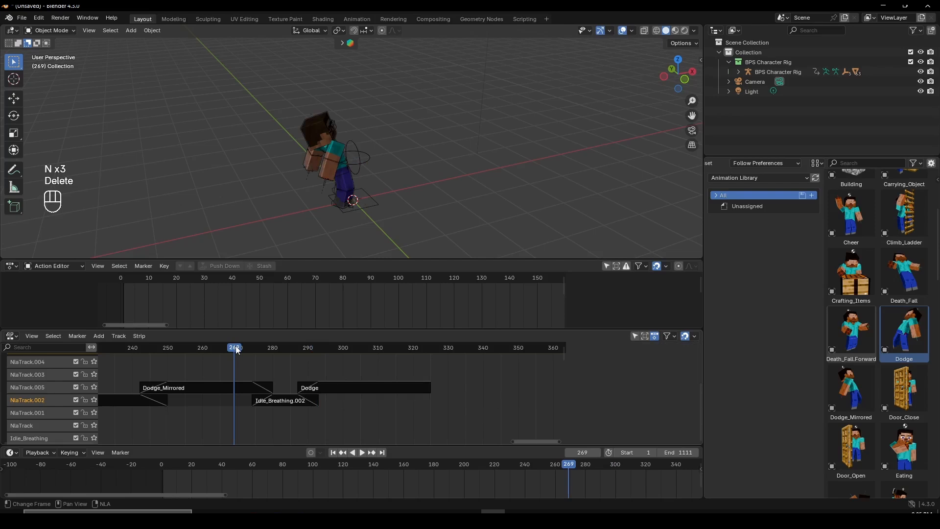
key("space")
key("space")
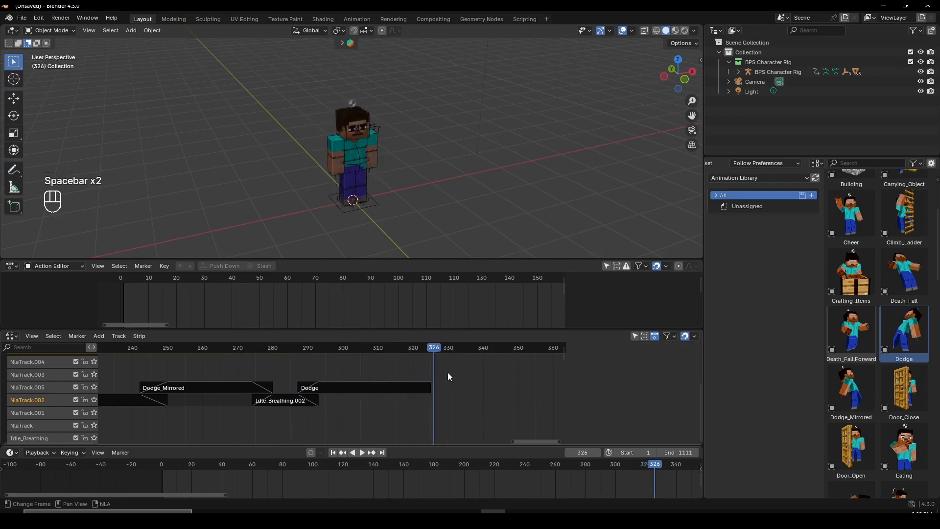
- Duplicate Idle_Breathing.002 to start at about frame 320, overlapping the end of Dodge, and play from frame 311
left_click_drag(434, 353, 426, 380)
left_click(420, 389)
key("n")
left_click(304, 400)
key("shift+d")
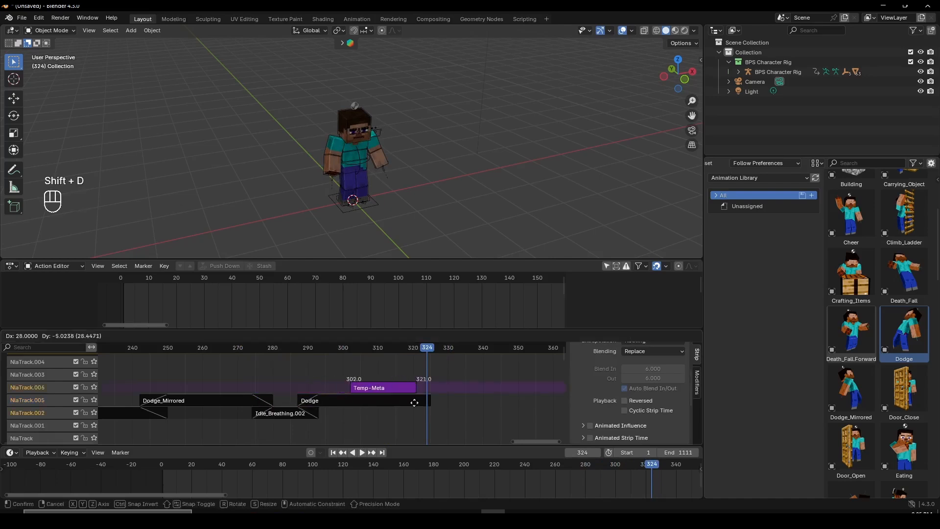
left_click(465, 404)
left_click(382, 347)
key("space")
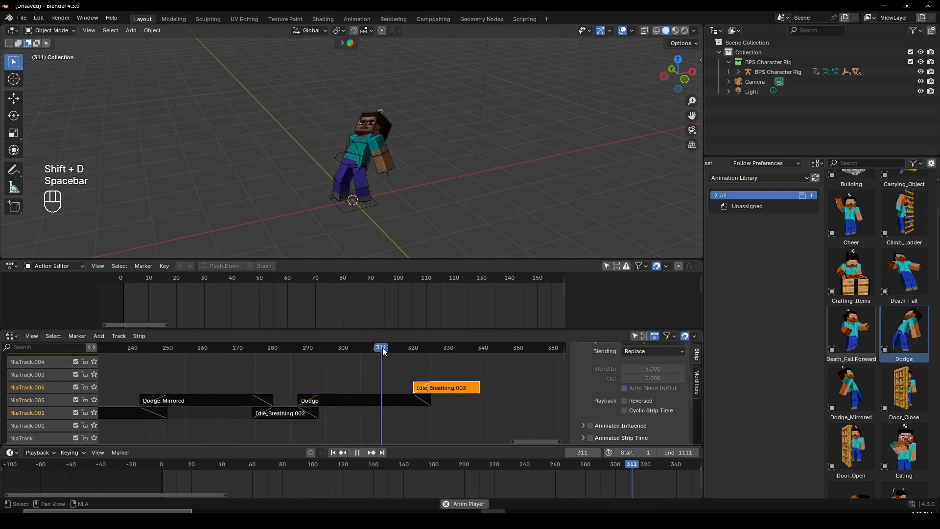
key("space")
scroll(879, 333, "down", 2)
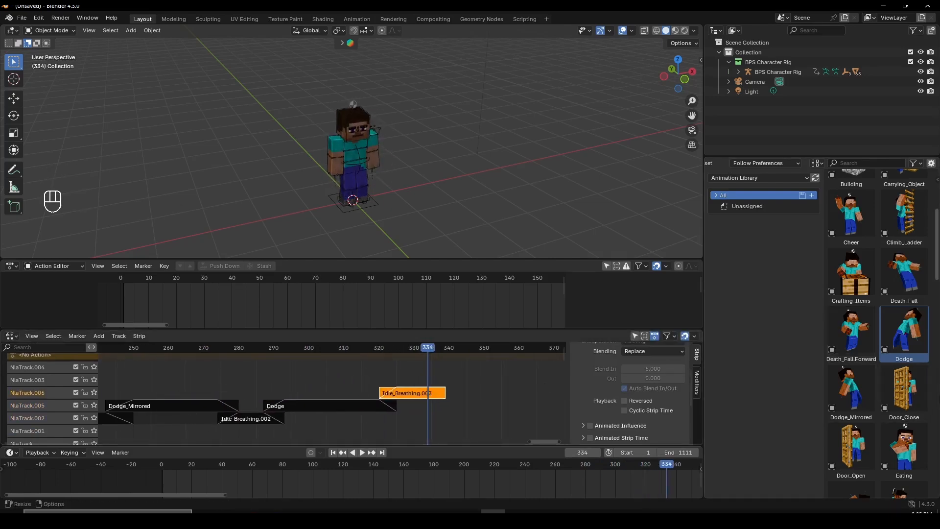
- Bring the Laughing animation from the Animation Library into the scene and delete the objects imported with it
scroll(905, 343, "down", 6)
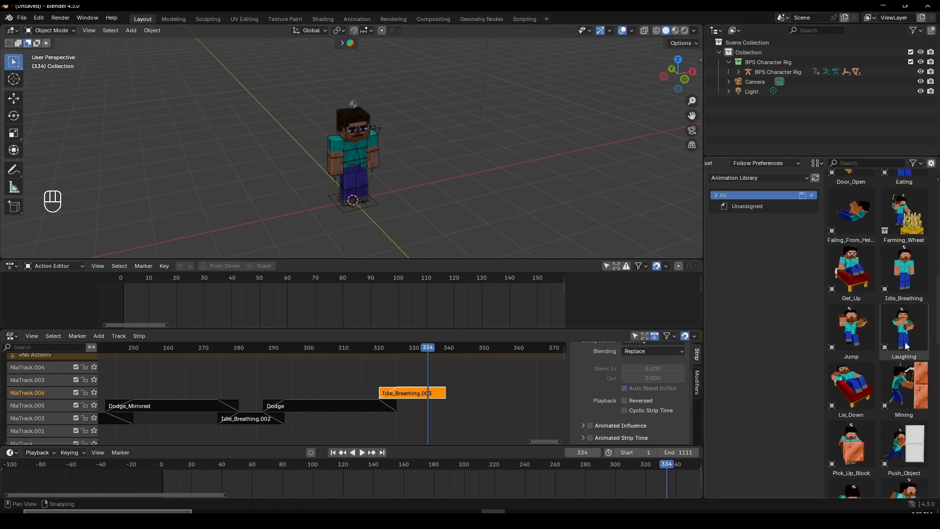
left_click_drag(904, 329, 454, 377)
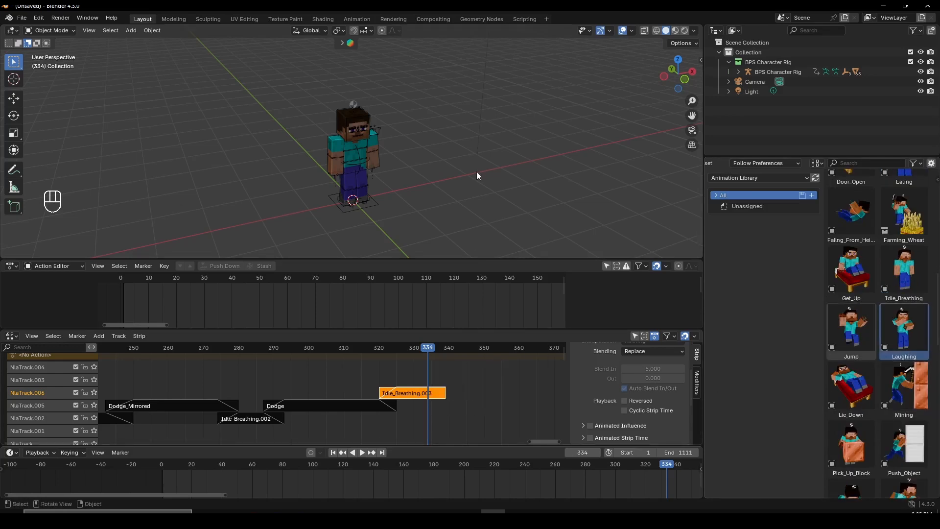
middle_click_drag(484, 191, 488, 231, "shift")
left_click_drag(910, 353, 460, 182)
key("x")
middle_click_drag(419, 393, 391, 391)
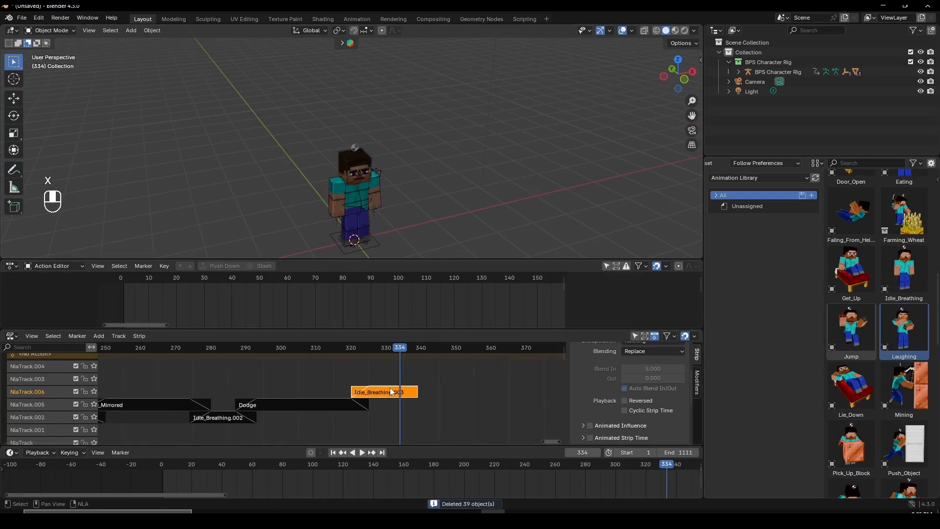
- Add the Laughing action as a strip and move it to NlaTrack.003, starting at frame 335
key("shift+a")
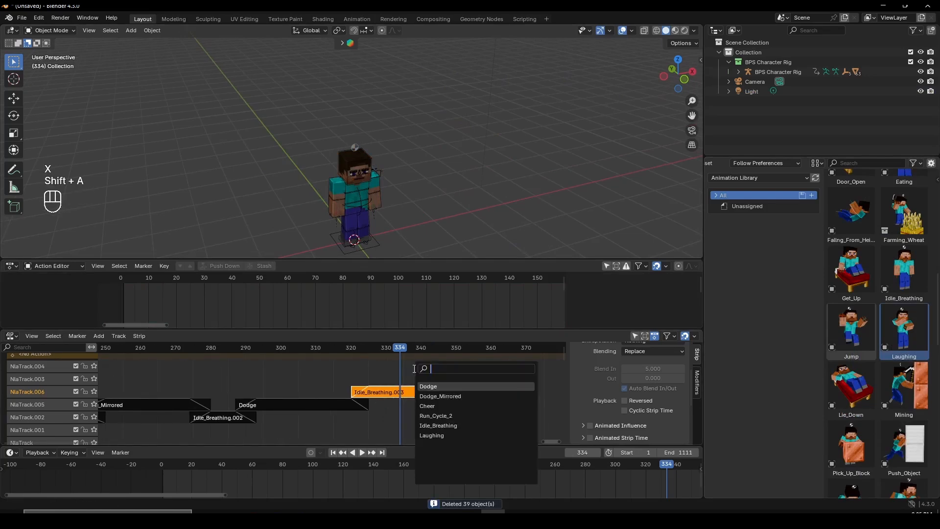
left_click(462, 435)
left_click(421, 370)
key("g")
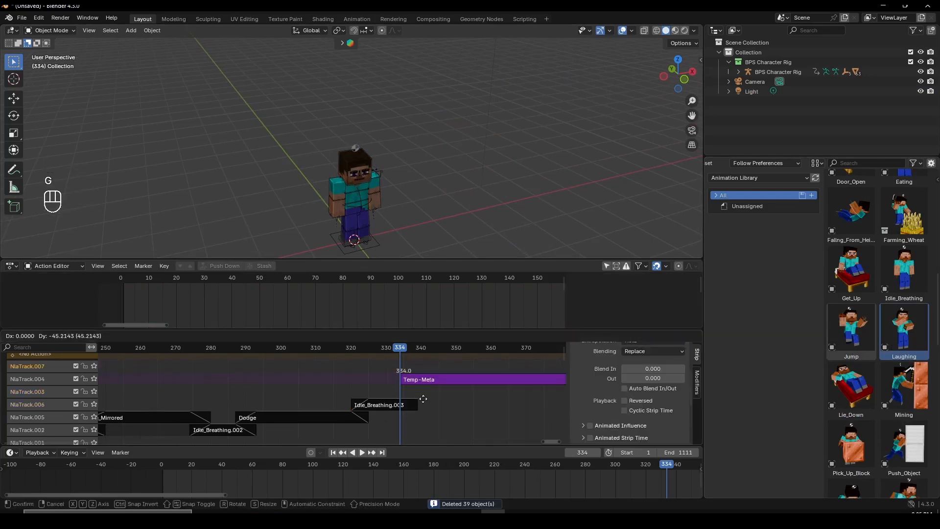
left_click(425, 400)
- Set the Laughing strip's extrapolation to Nothing and enable Auto Blend In/Out
scroll(645, 372, "up", 3)
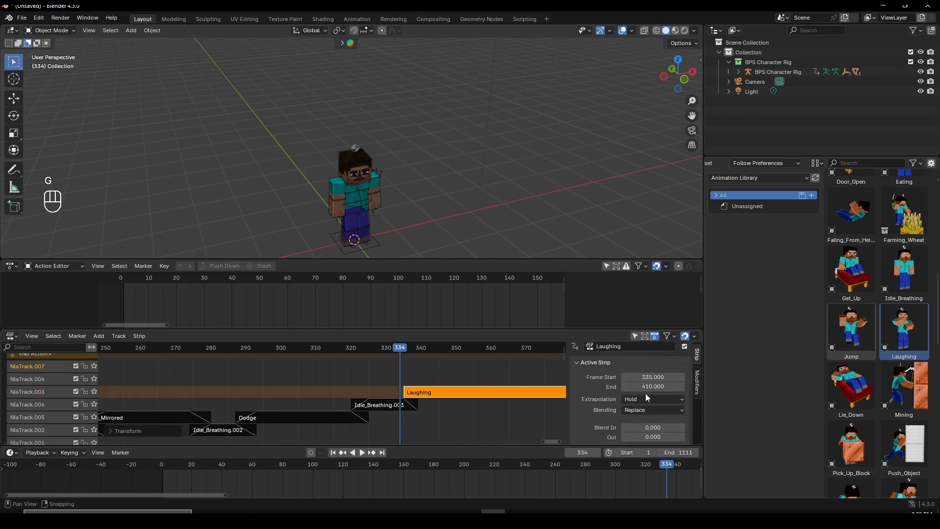
left_click(644, 399)
left_click(645, 407)
scroll(656, 414, "down", 2)
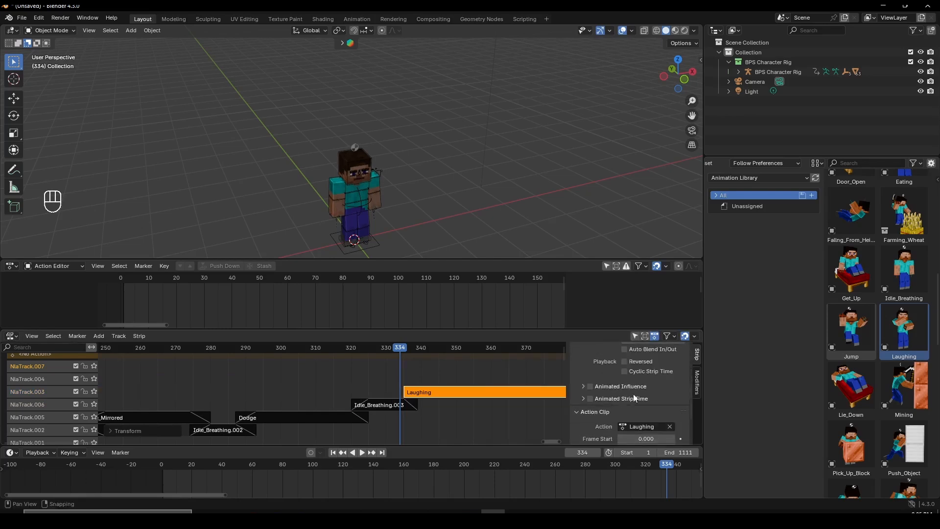
scroll(623, 413, "up", 1)
left_click(624, 413)
- Play the transition from the idle strip through Laughing up to frame 406
key("space")
key("space")
key("space")
scroll(450, 387, "down", 1)
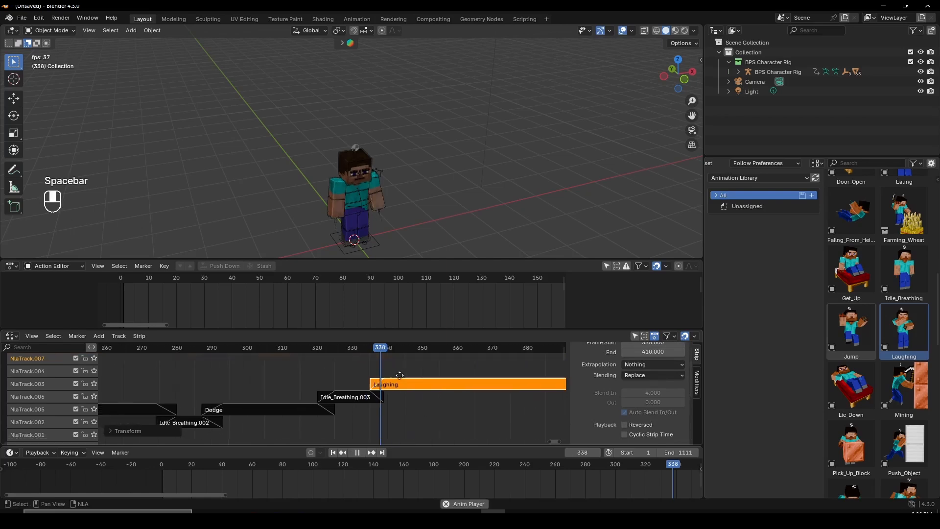
middle_click_drag(394, 373, 298, 380)
scroll(378, 413, "up", 2)
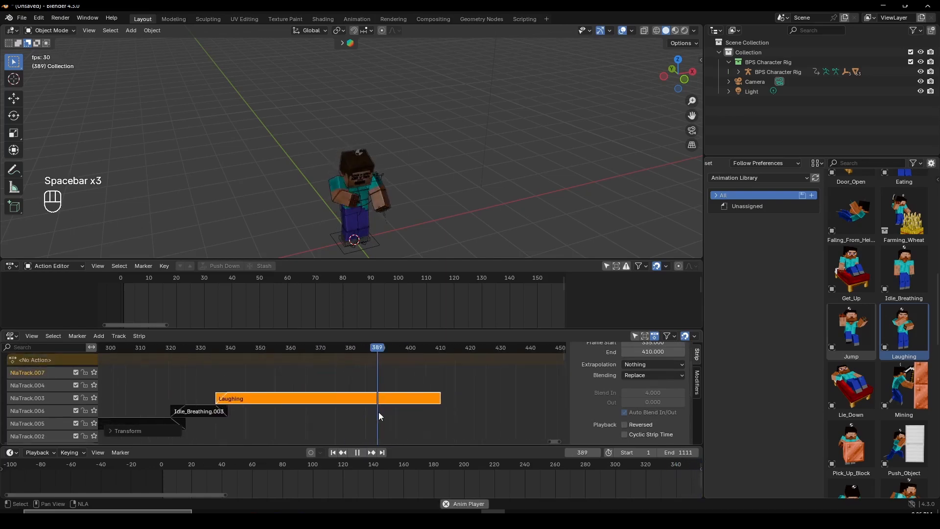
key("space")
- Import the Sad_Walk animation from the Animation Library into the scene
scroll(891, 367, "down", 5)
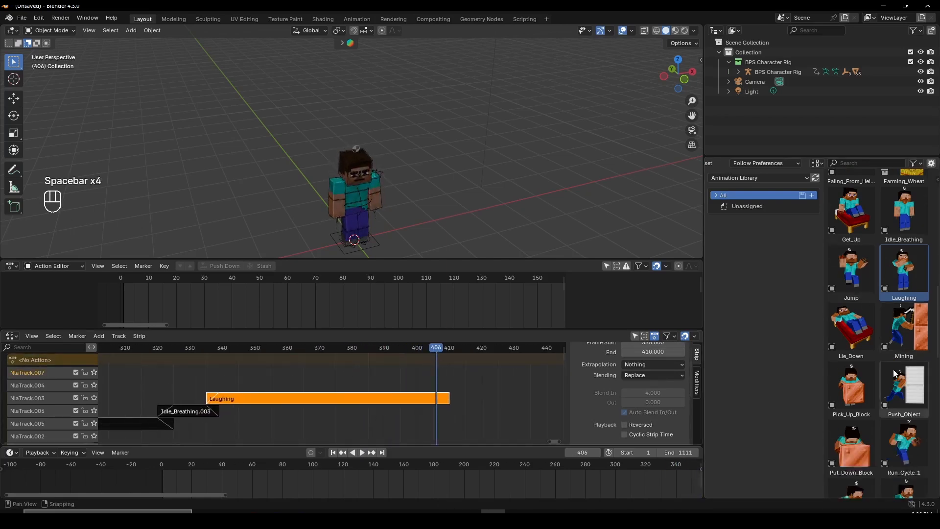
scroll(913, 307, "down", 3)
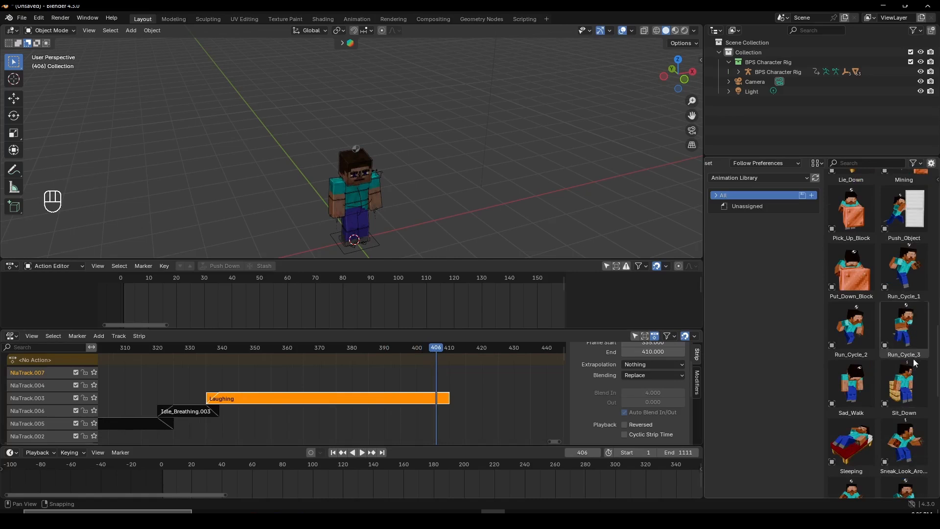
left_click(869, 376)
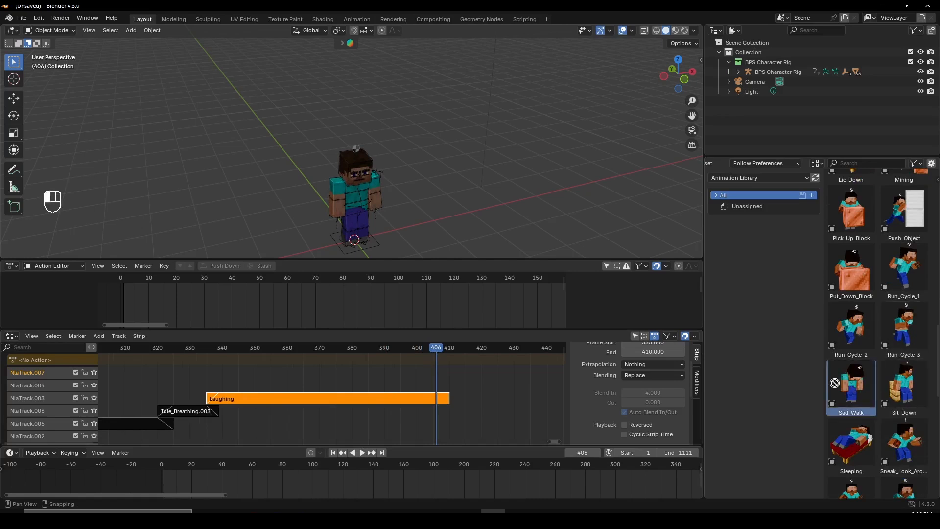
left_click_drag(834, 383, 483, 171)
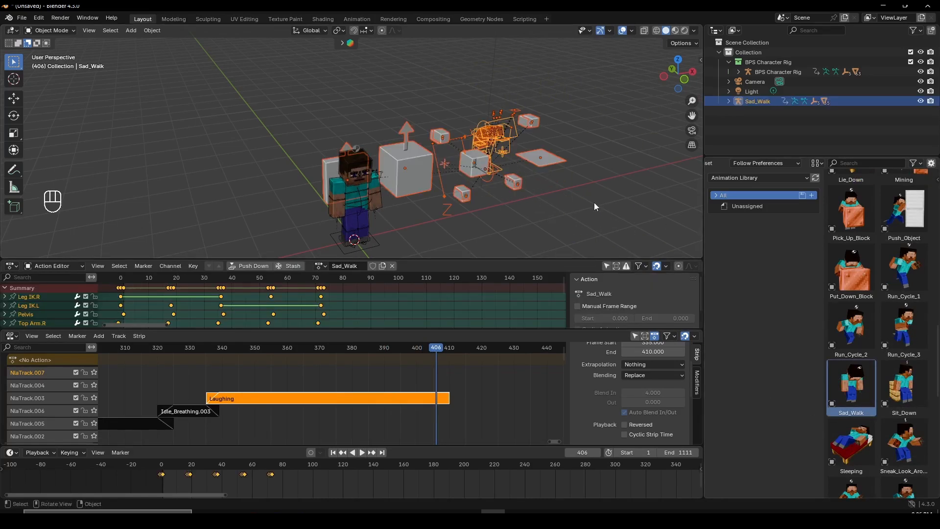
- Delete the imported Sad_Walk objects and add the Sad_Walk action as a strip on NlaTrack.004, starting at frame 406
key("x")
left_click(419, 176)
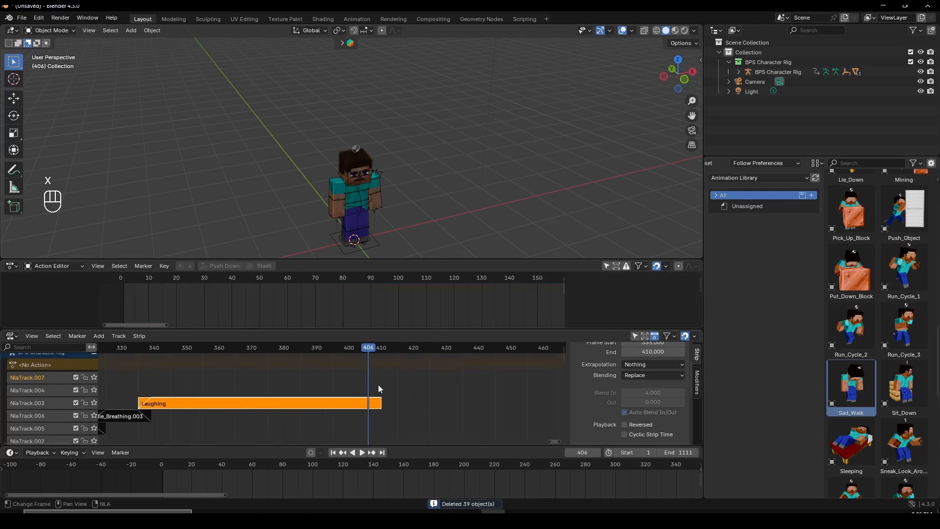
key("shift+a")
type("s")
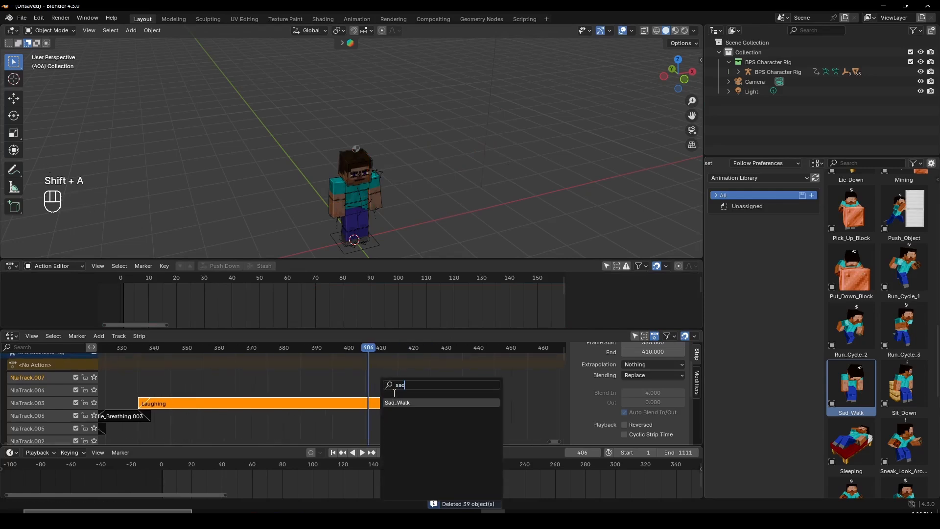
type("ad")
left_click(404, 402)
key("g")
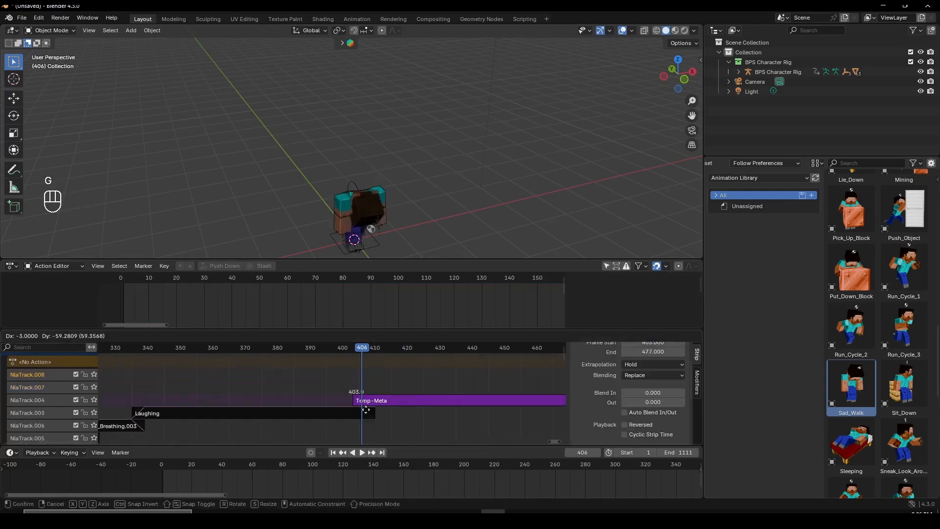
left_click(374, 413)
- Set the Sad_Walk strip's extrapolation to Nothing and enable Auto Blend In/Out
left_click(654, 364)
left_click(654, 373)
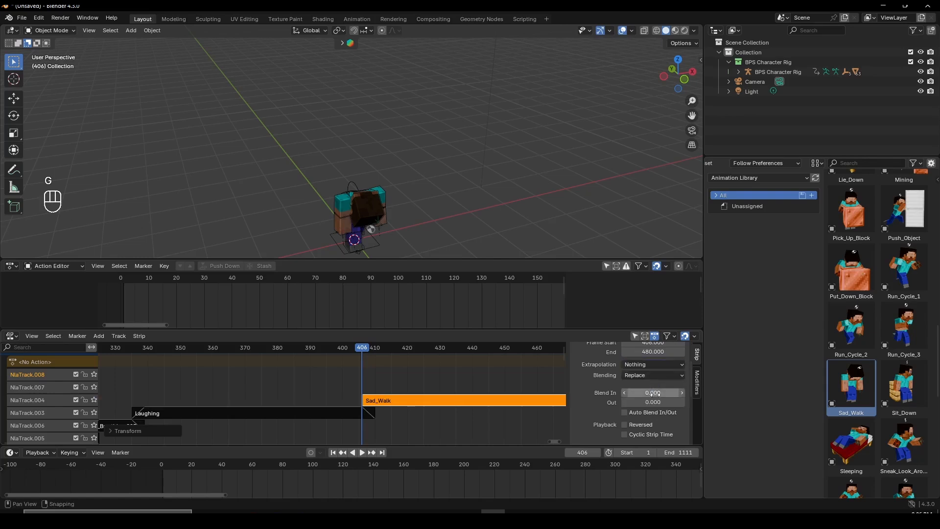
left_click(626, 413)
- Play the transition from Laughing into Sad_Walk, starting at frame 399
left_click(341, 351)
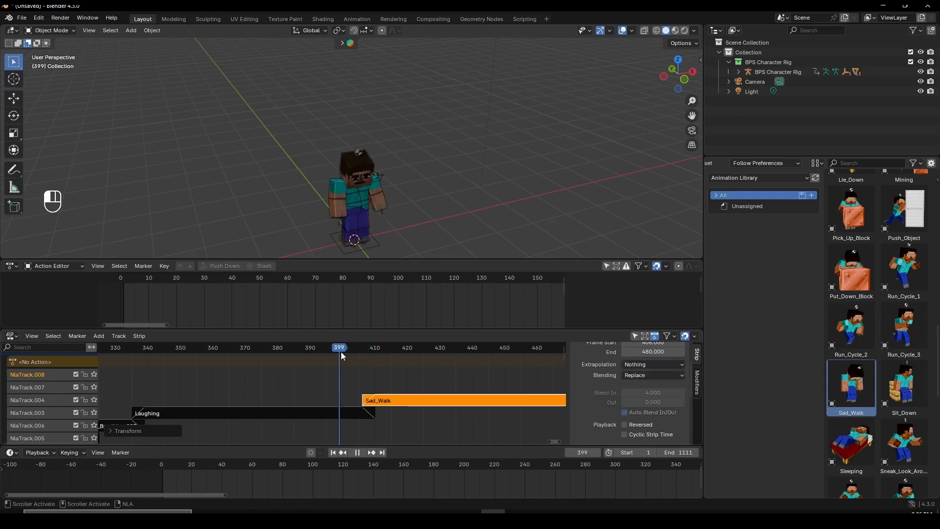
key("space")
key("space")
- Try starting the Sad_Walk strip at frame 399 and play the transition from Laughing
key("g")
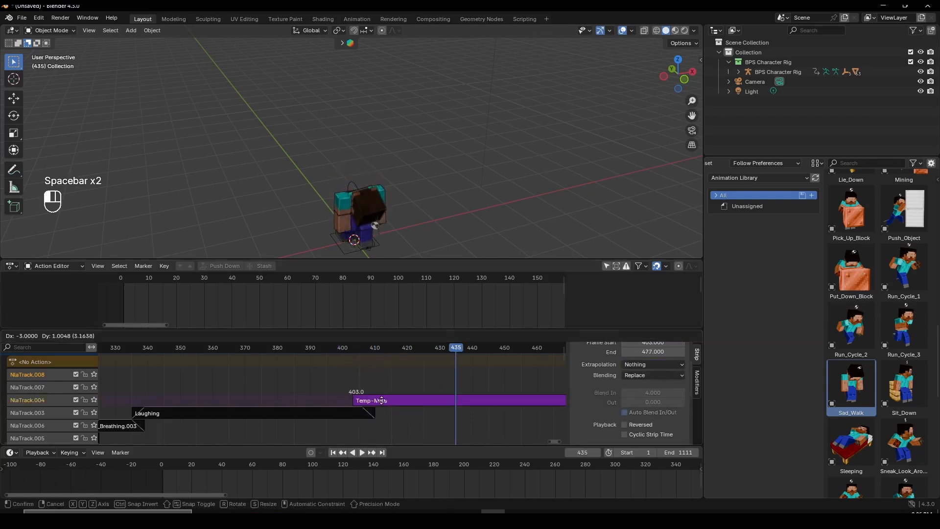
left_click(377, 387)
left_click(298, 347)
key("space")
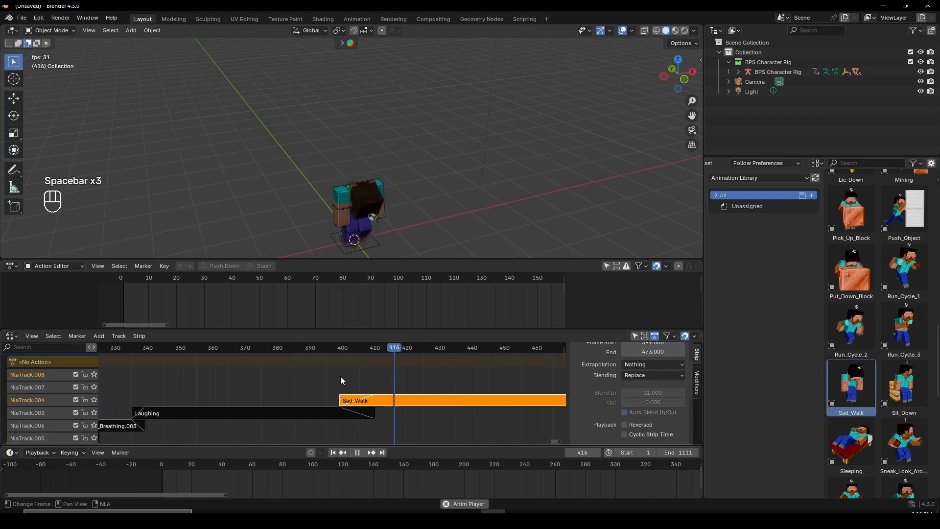
key("space")
- Move the Sad_Walk strip to start at frame 402 and replay its transition from Laughing
key("g")
left_click(374, 372)
left_click(317, 348)
key("space")
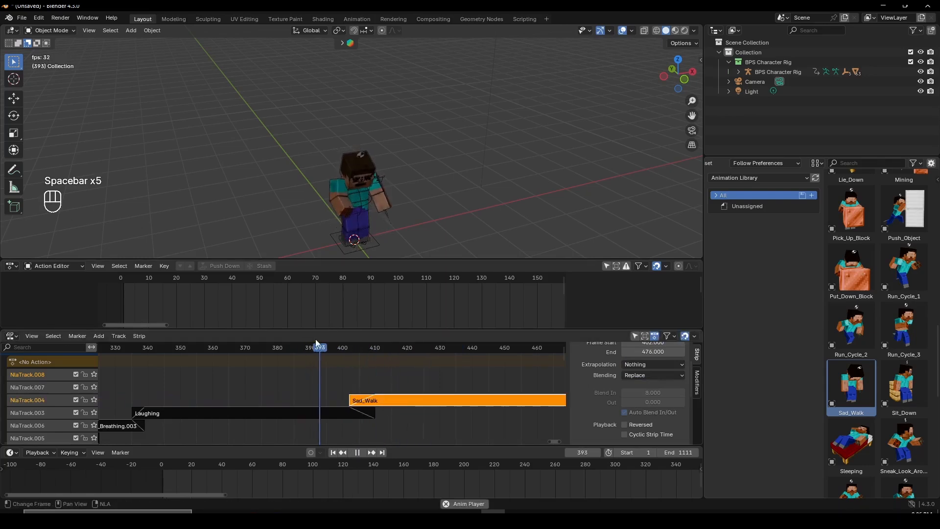
key("space")
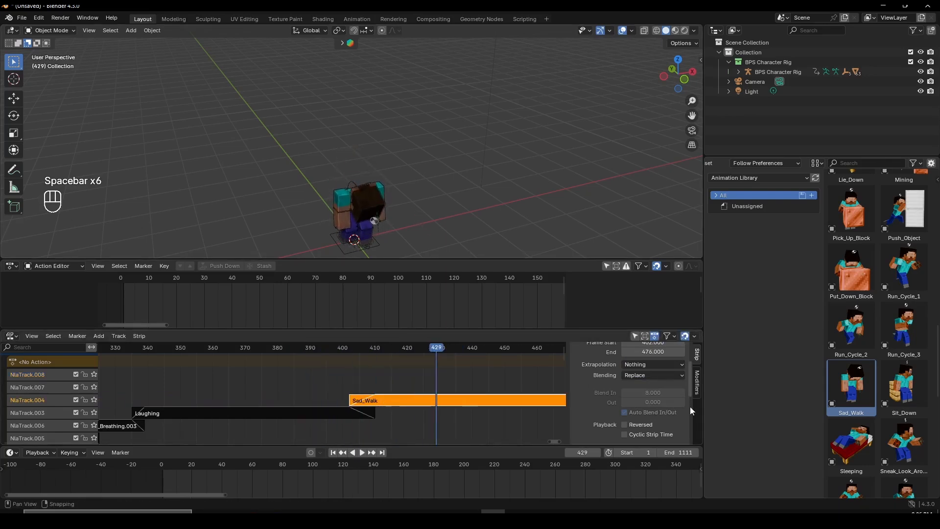
- Replace the Sad_Walk strip's automatic blending with a Blend In of 18.5 and play the result from the side
left_click(631, 412)
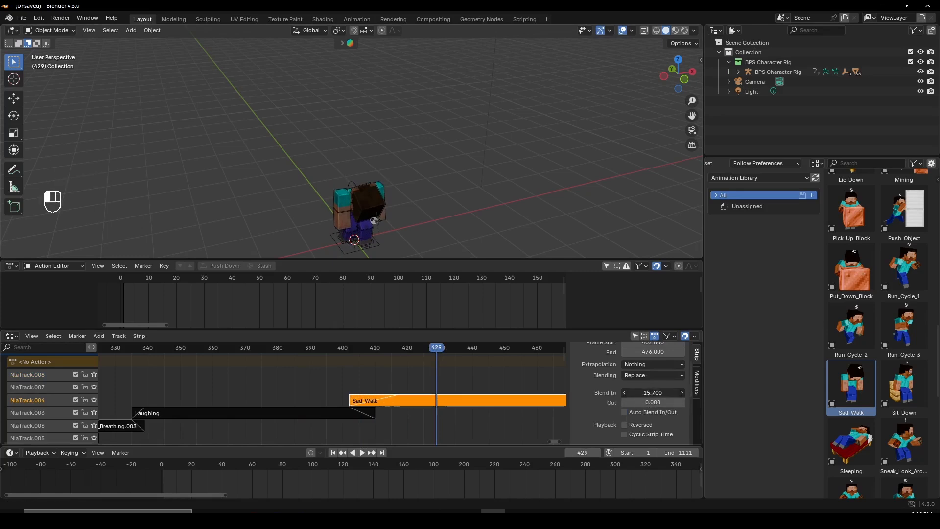
left_click_drag(653, 393, 680, 392)
key("space")
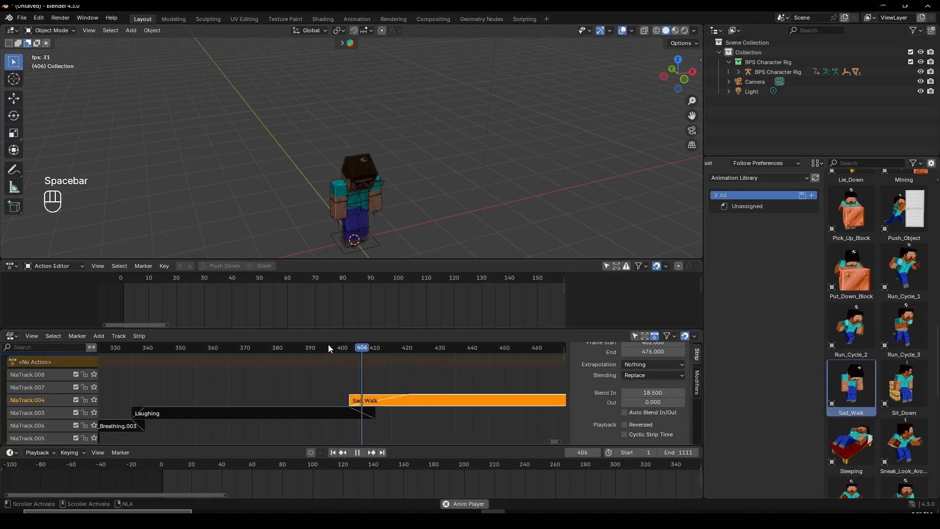
middle_click_drag(375, 196, 433, 195)
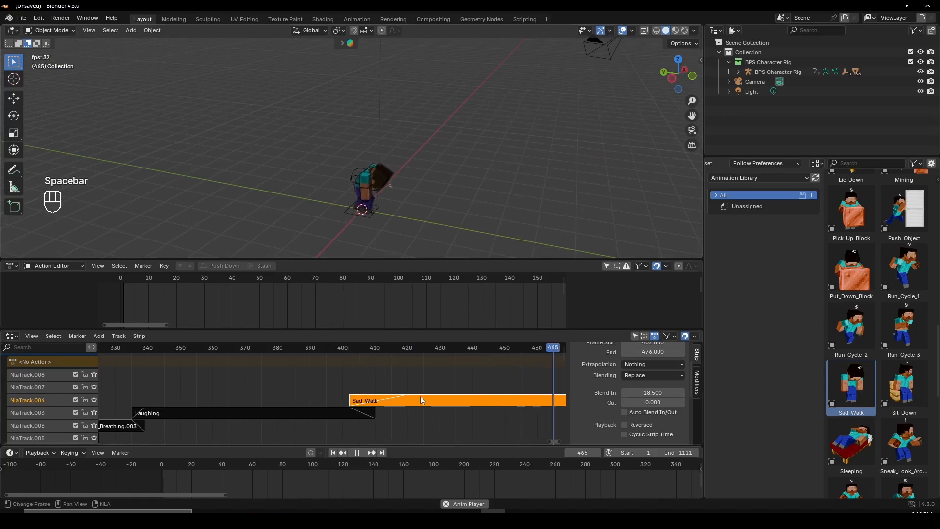
scroll(420, 395, "down", 3)
key("space")
left_click_drag(473, 350, 461, 350)
- Set the Sad_Walk strip's action clip Repeat to 2
scroll(452, 352, "right", 3, "ctrl")
scroll(479, 380, "down", 2)
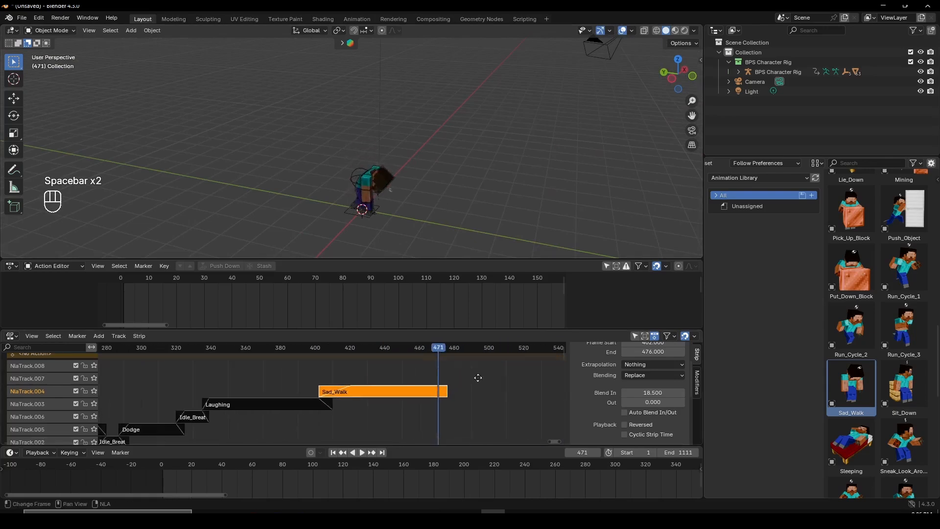
scroll(674, 403, "down", 4)
scroll(651, 389, "down", 4)
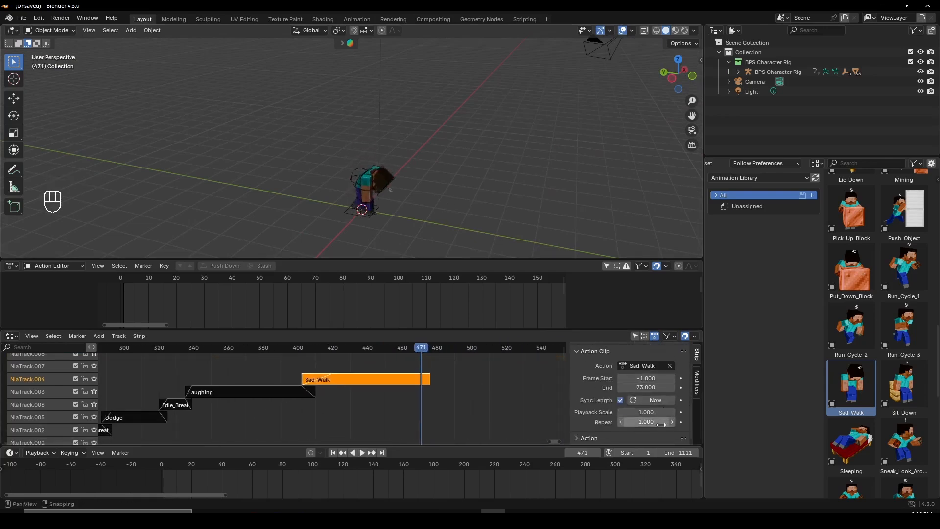
left_click_drag(651, 422, 661, 425)
scroll(347, 412, "down", 3)
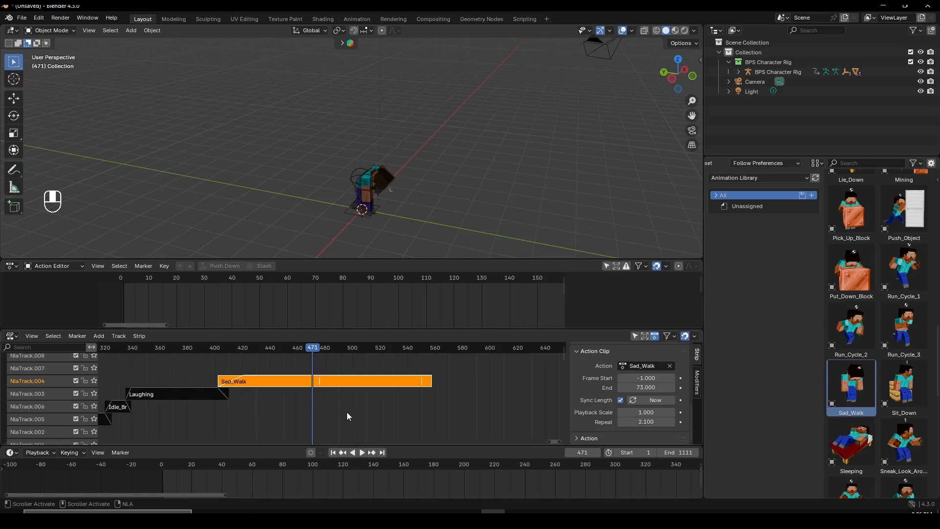
left_click(619, 422)
- Play the repeated Sad_Walk strip up to frame 538 while viewing the character from other angles
key("space")
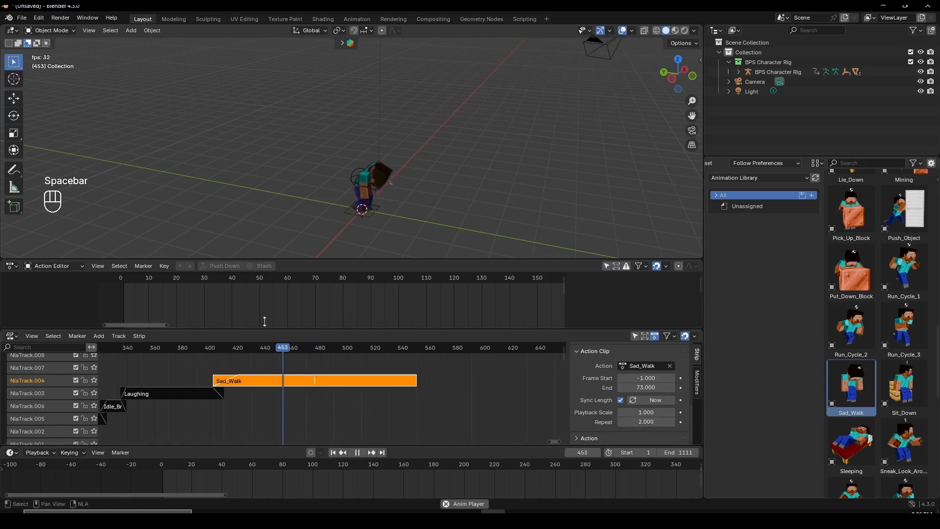
middle_click_drag(313, 230, 342, 153)
middle_click_drag(381, 180, 411, 176)
key("space")
- Import the Sneak_Walk animation from the Animation Library and delete its imported objects from the scene
scroll(927, 332, "down", 8)
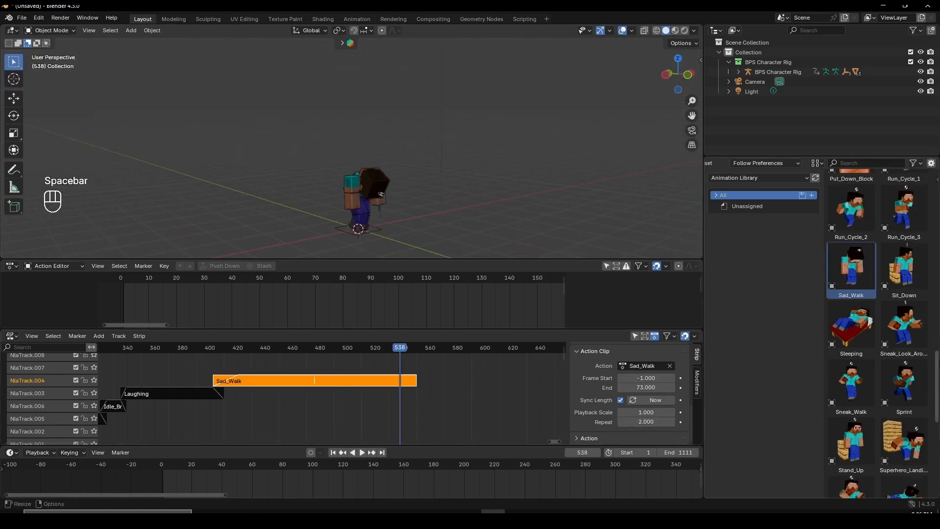
left_click(852, 311)
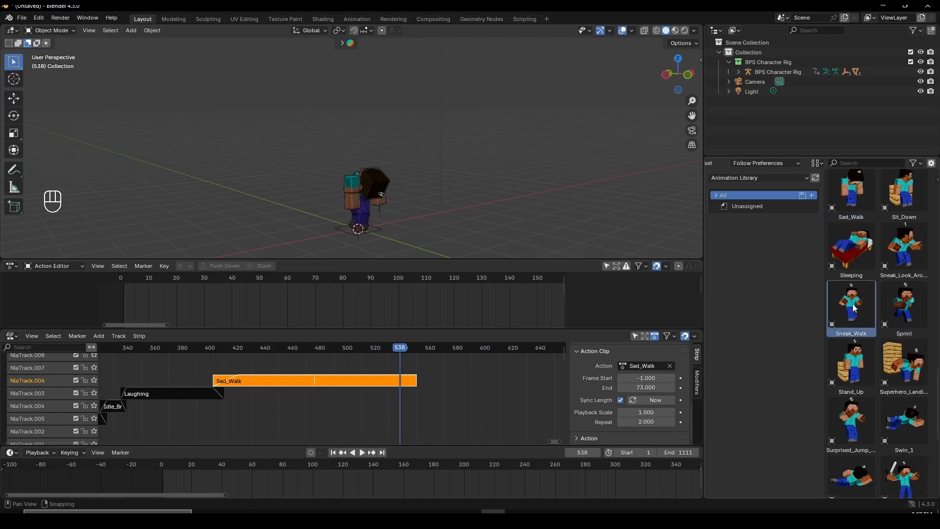
middle_click_drag(404, 169, 431, 171)
left_click_drag(857, 312, 483, 201)
key("x")
left_click(483, 163)
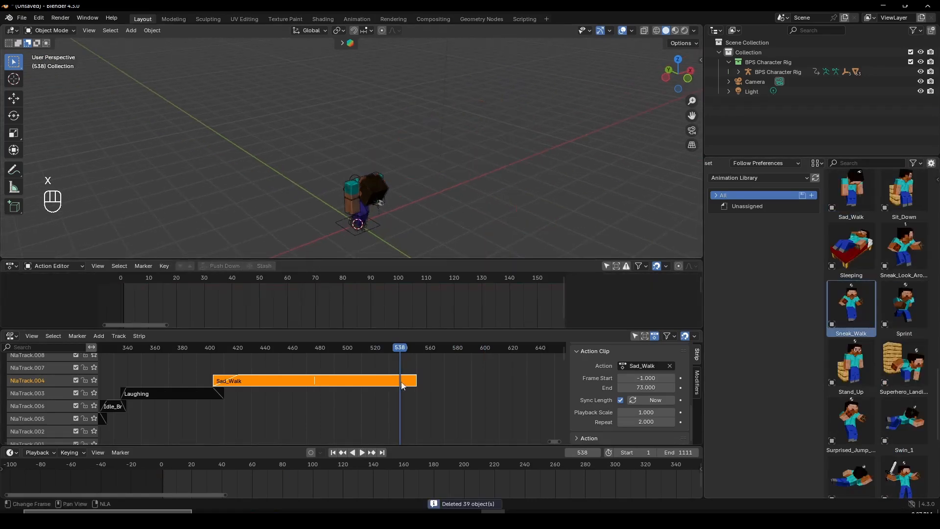
- Add the Sneak_Walk action as a strip and move it to NlaTrack.007, starting at frame 535
key("shift+a")
type("sneak")
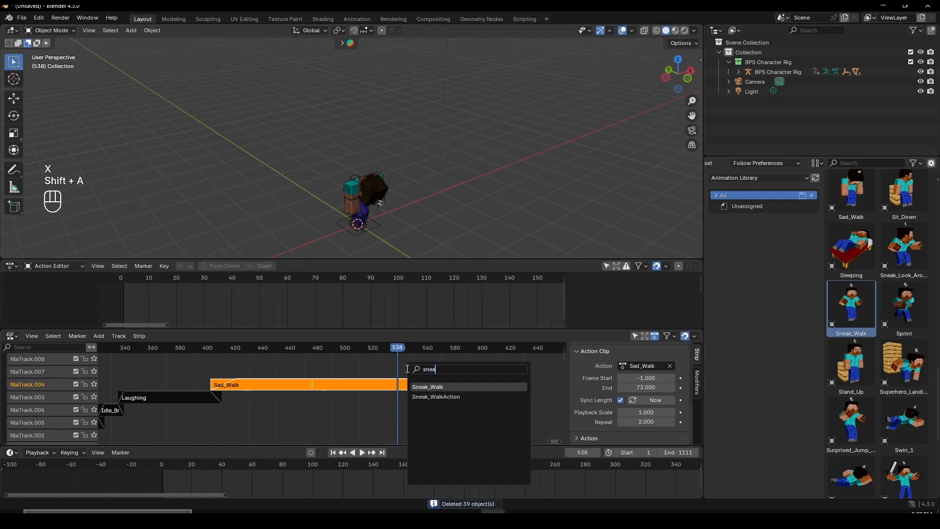
key("Return")
left_click(420, 350)
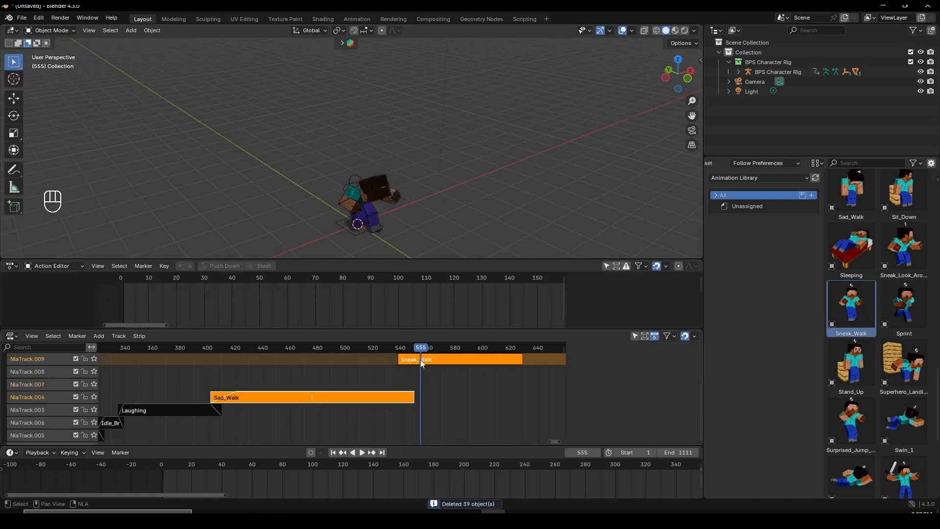
left_click(420, 359)
key("n")
key("g")
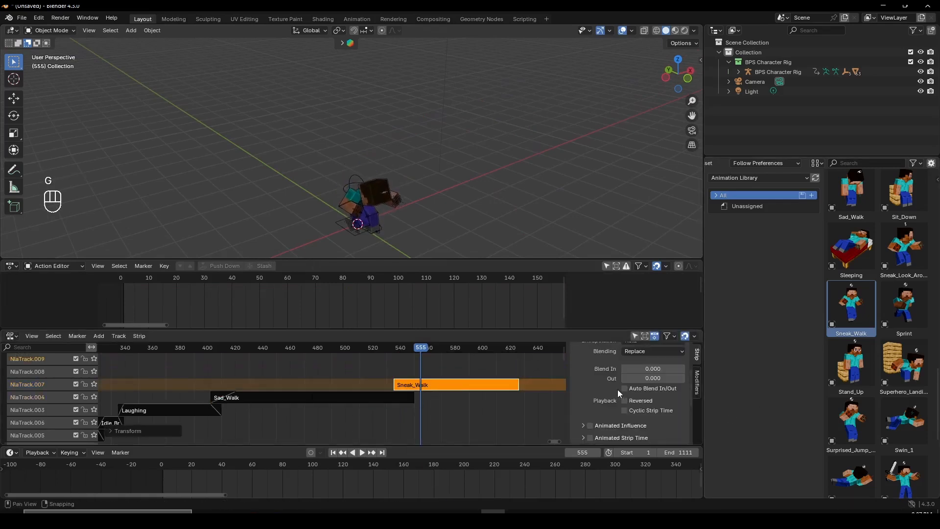
- Enable Auto Blend In/Out for the Sneak_Walk strip and set the Sad_Walk strip's Blend Out to 18.7
left_click(621, 390)
left_click(392, 395)
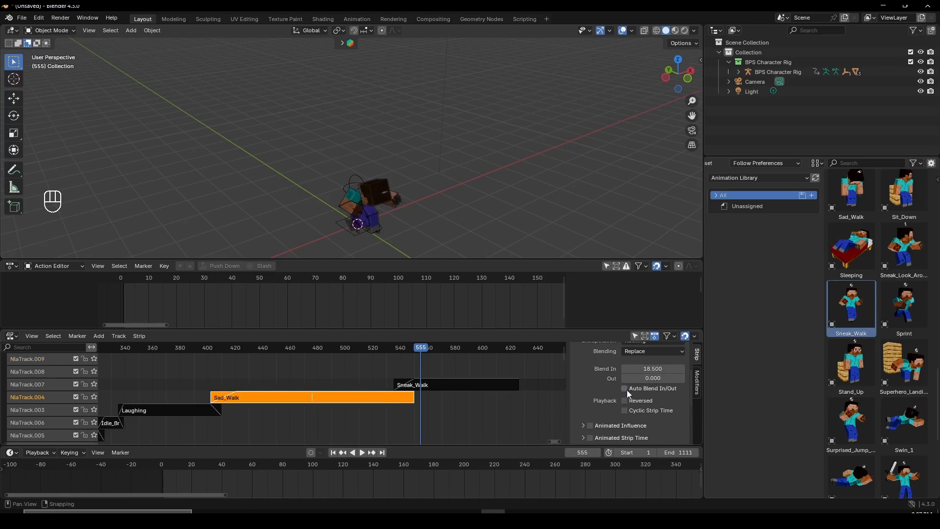
key("ctrl+z")
left_click_drag(640, 379, 665, 378)
- Scrub and play the transition from Sad_Walk into Sneak_Walk
left_click_drag(391, 349, 423, 368)
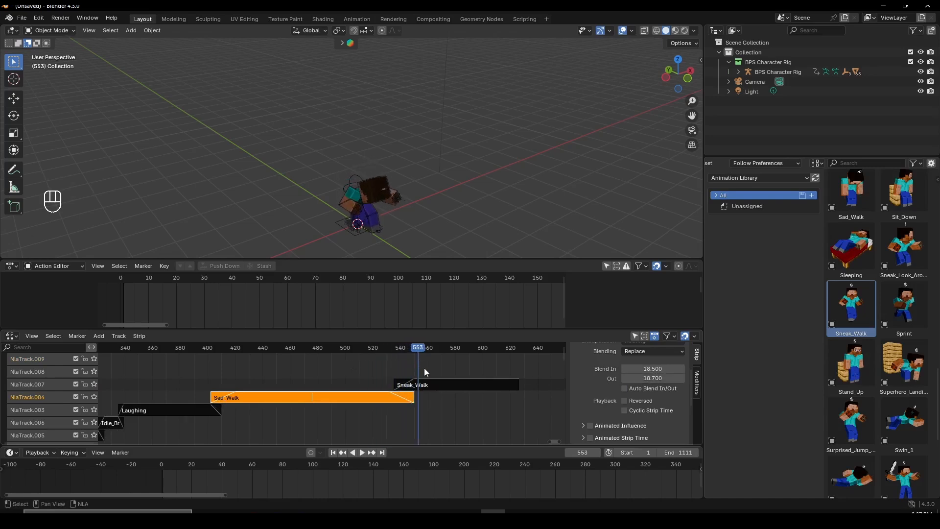
key("space")
key("space")
key("space")
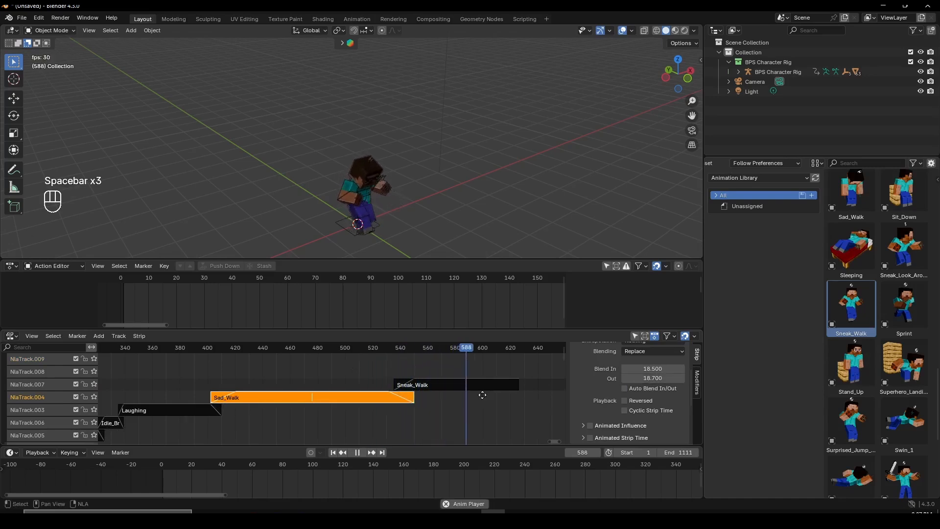
middle_click_drag(482, 395, 418, 392)
- Stop playback and set the Sneak_Walk strip's action clip Repeat to 2
left_click(417, 382)
key("space")
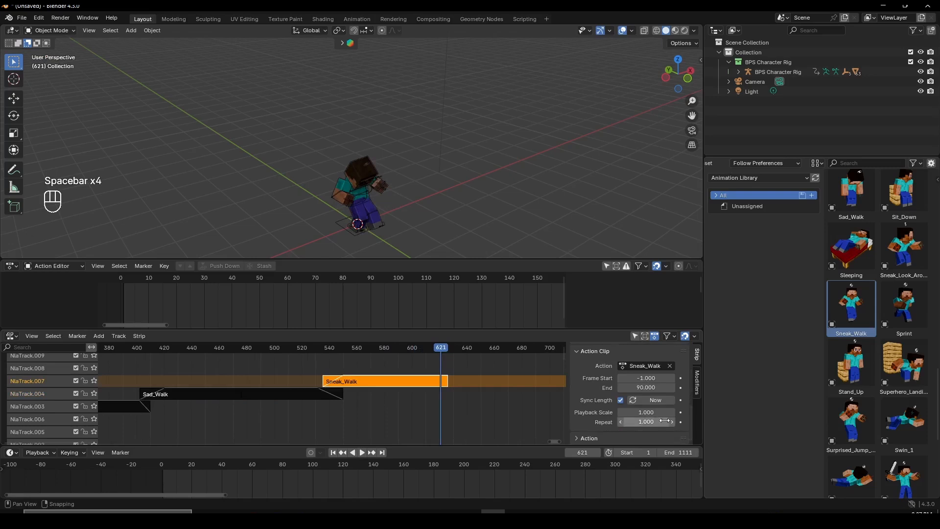
left_click(664, 421)
key("Return")
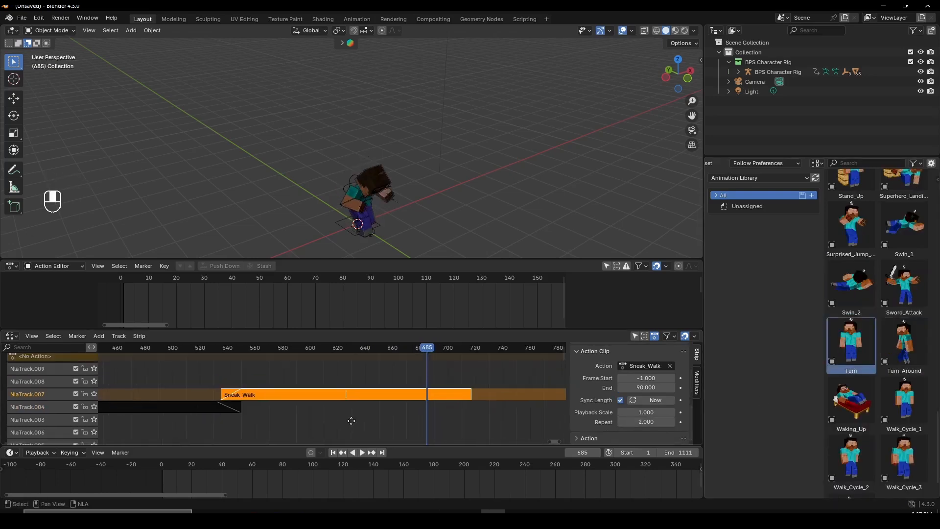
- Import the Turn animation from the Animation Library and delete its imported objects from the scene
middle_click_drag(351, 420, 346, 423)
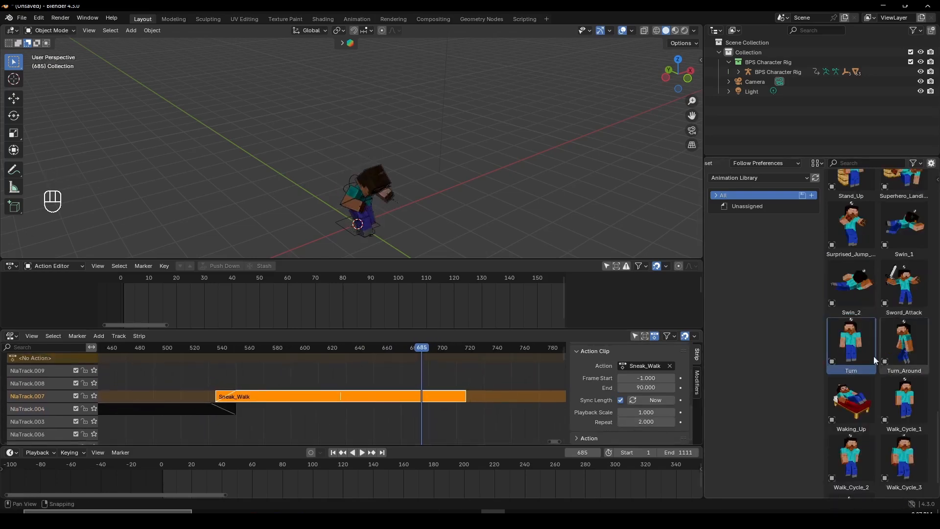
left_click_drag(874, 357, 501, 163)
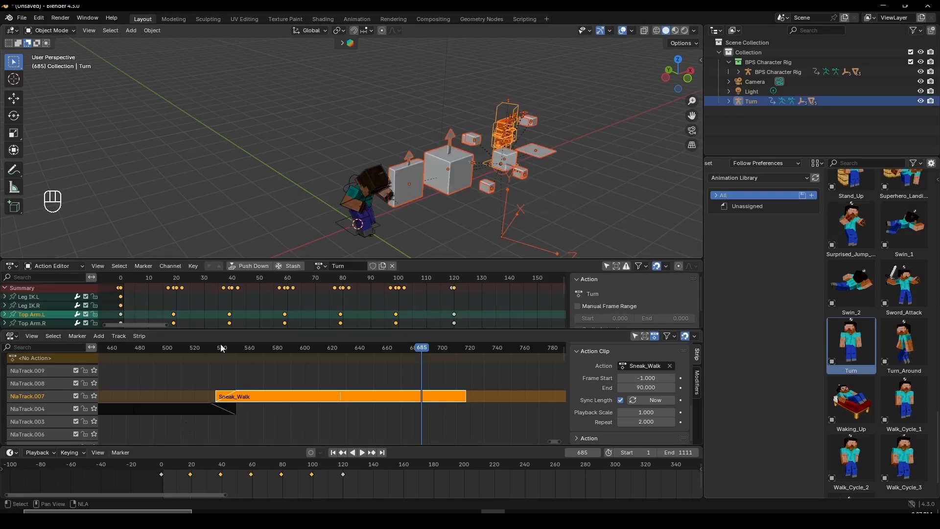
scroll(328, 433, "down", 5)
scroll(261, 416, "down", 13)
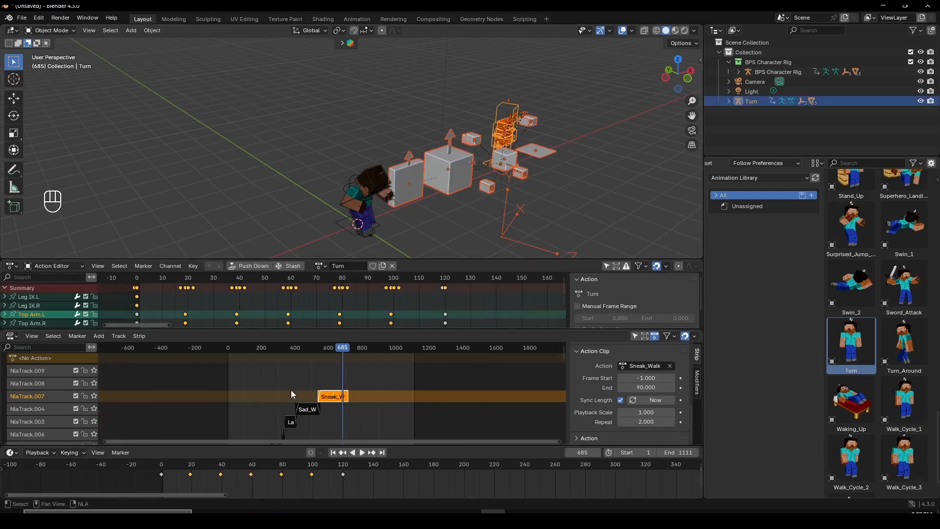
scroll(291, 390, "up", 11)
middle_click_drag(485, 216, 455, 206)
key("x")
left_click(455, 206)
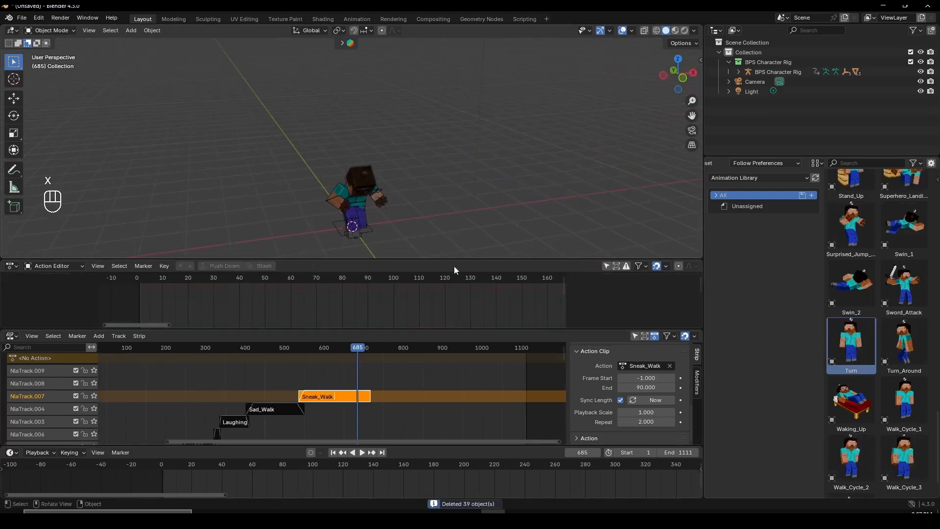
- Set the Sneak_Walk strip's extrapolation to Nothing
scroll(386, 382, "up", 5)
right_click(356, 392)
scroll(392, 377, "up", 7)
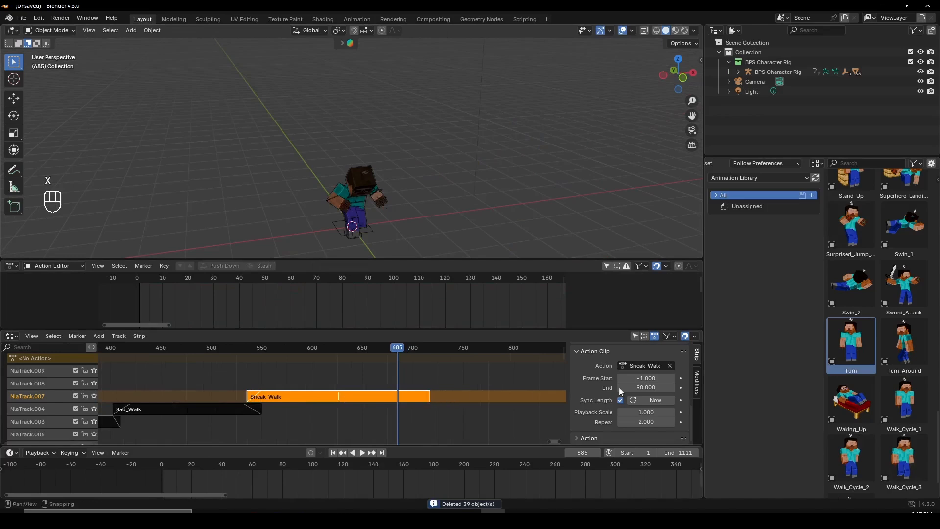
scroll(657, 395, "down", 3)
scroll(657, 394, "up", 6)
left_click(644, 376)
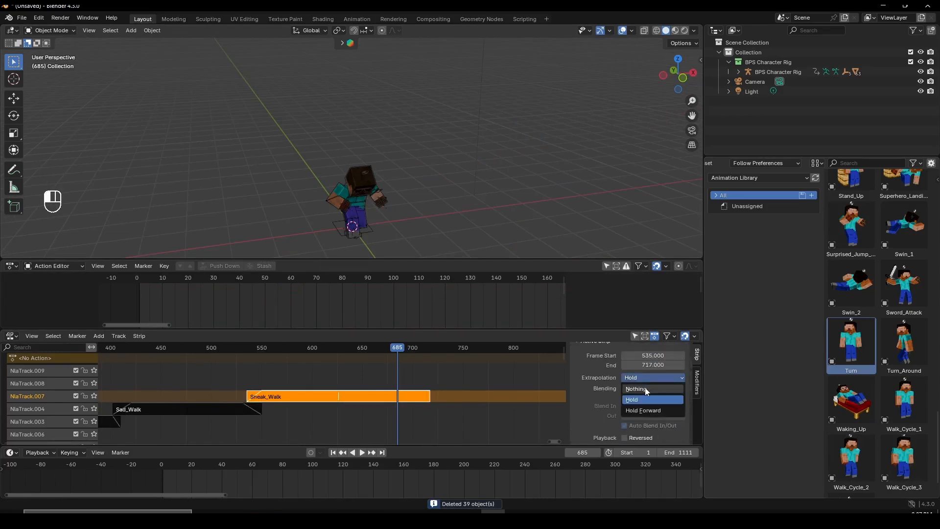
left_click(646, 405)
- Add the Turn action as an NLA strip on NlaTrack.008, starting at frame 692 so it overlaps the end of Sneak_Walk
key("shift+a")
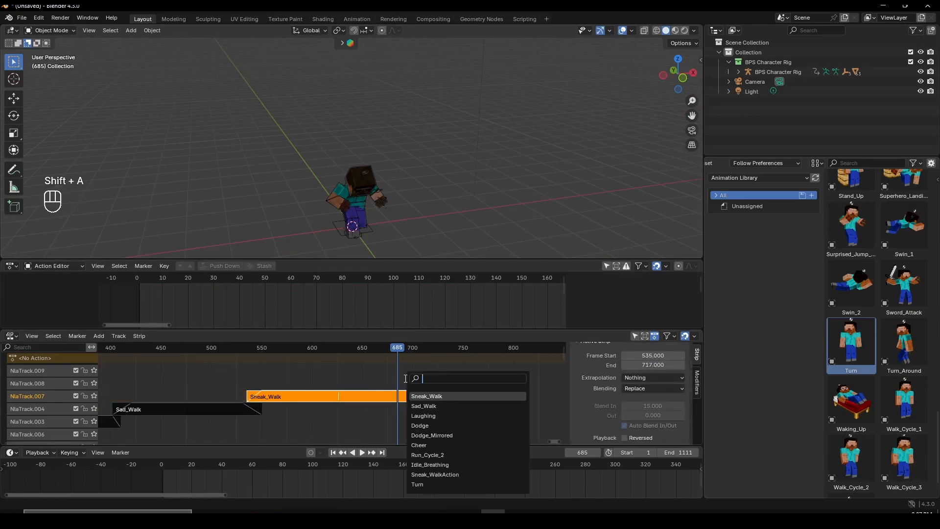
type("tur")
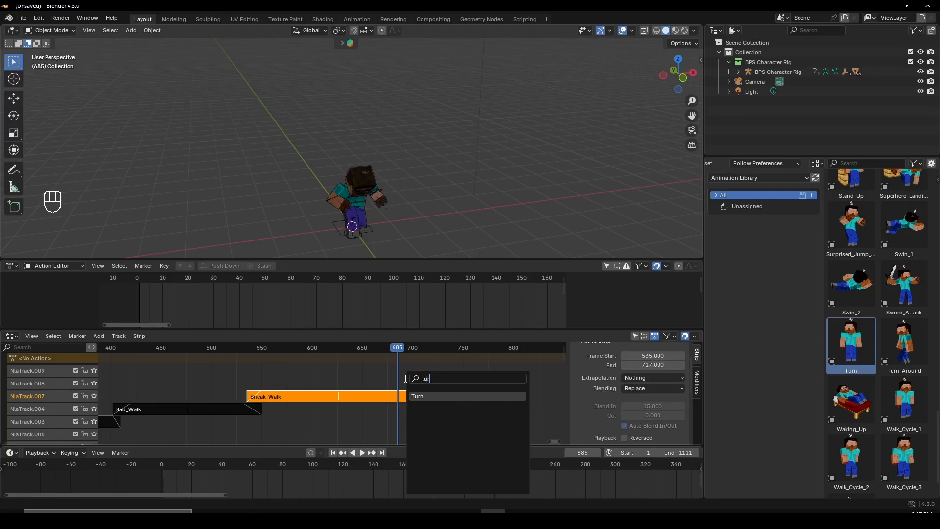
key("Return")
key("g")
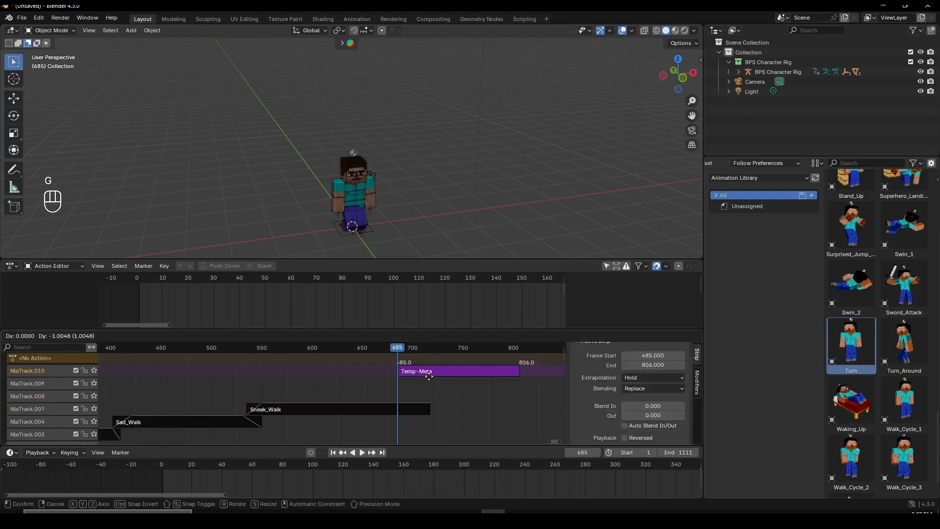
left_click(437, 406)
- Set the Turn strip's extrapolation to Nothing and enable Auto Blend In/Out for it
key("space")
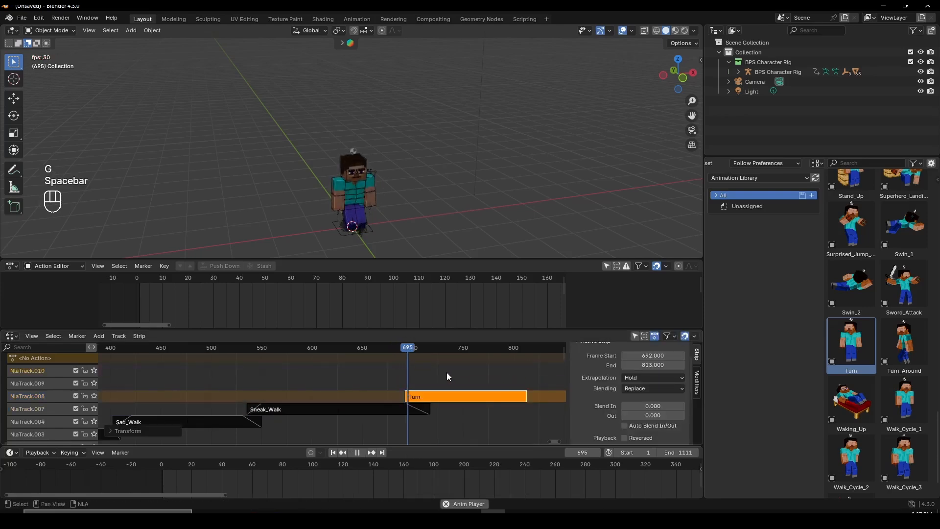
key("space")
left_click(645, 378)
left_click(646, 394)
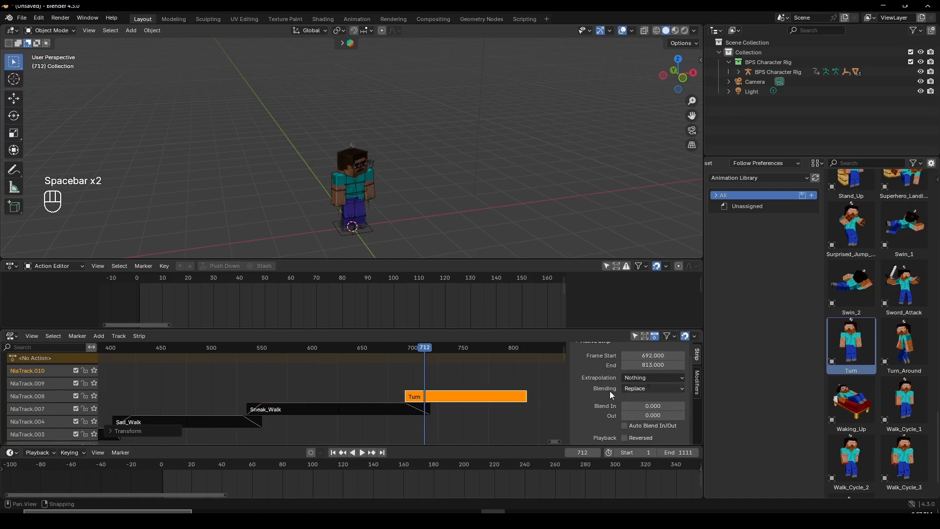
left_click(392, 348)
left_click(625, 426)
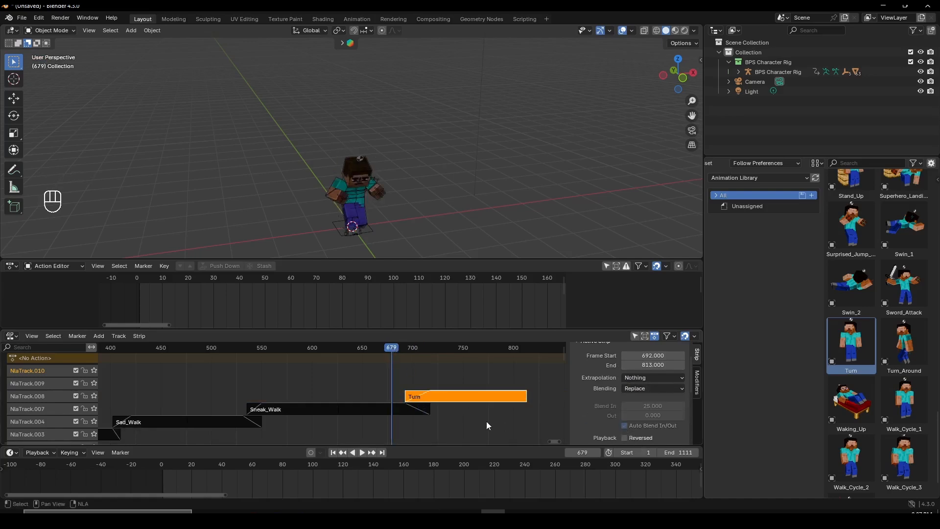
- Play the transition from Sneak_Walk into Turn through to the end of the Turn strip
key("space")
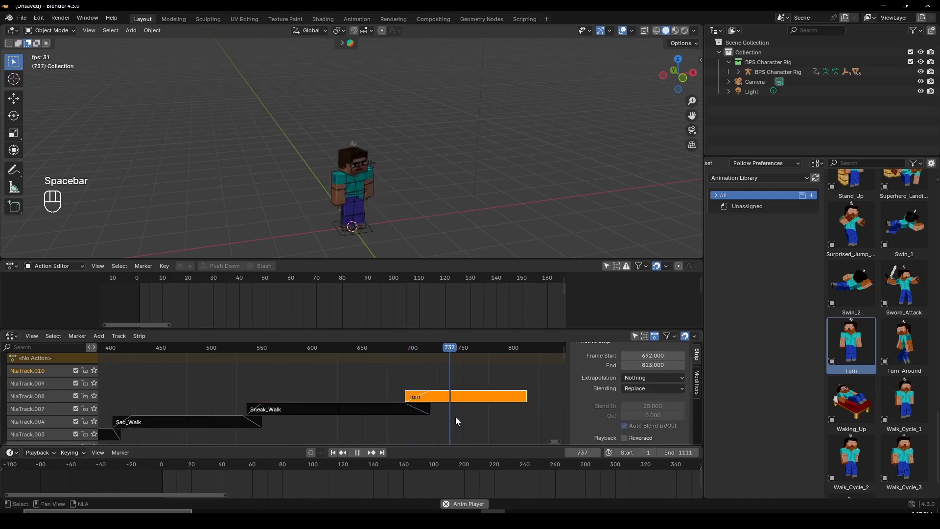
scroll(512, 405, "up", 1)
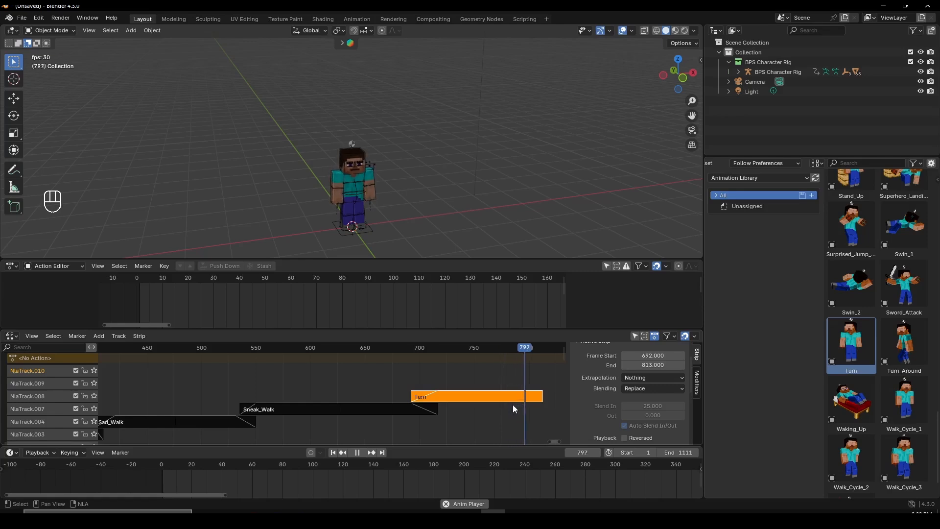
key("space")
- Enlarge the NLA editor vertically so that more of the rig's tracks fit in it
scroll(417, 404, "down", 10)
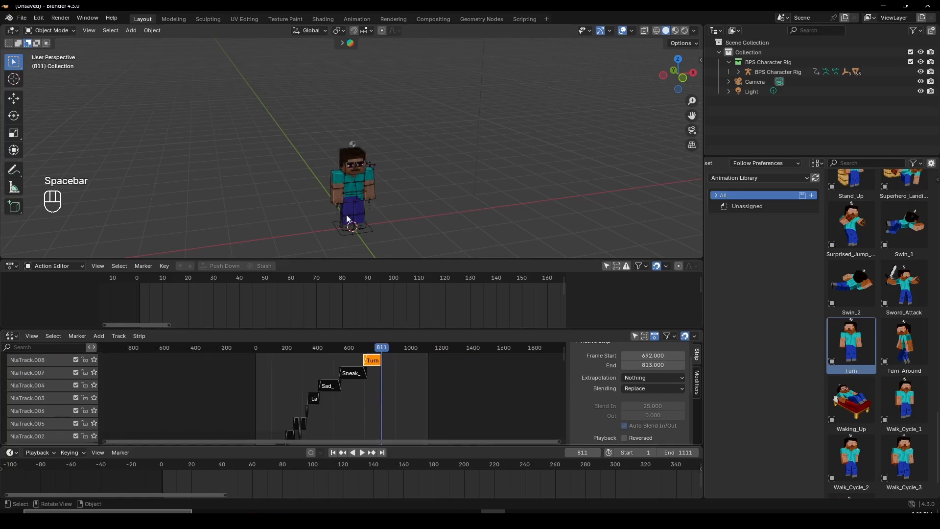
scroll(369, 374, "up", 2)
left_click_drag(352, 331, 352, 283)
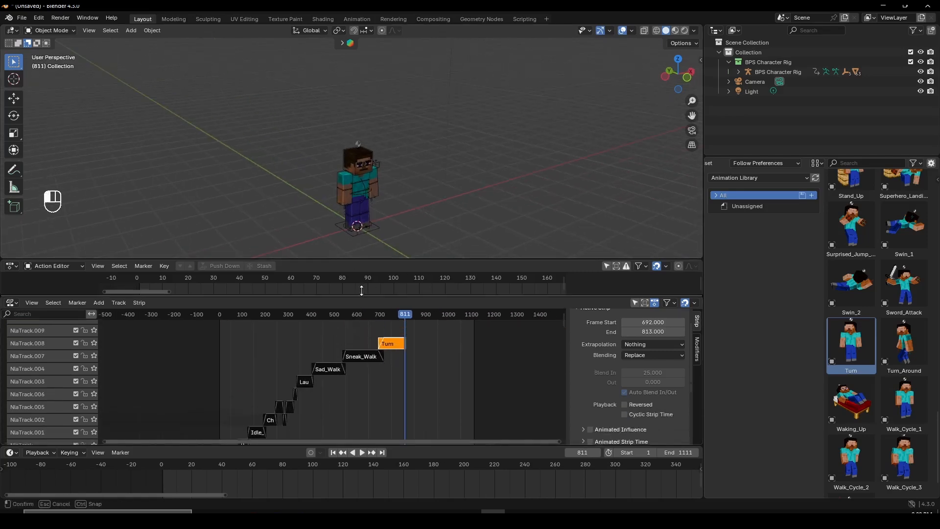
scroll(339, 354, "up", 2)
scroll(372, 360, "up", 3, "shift")
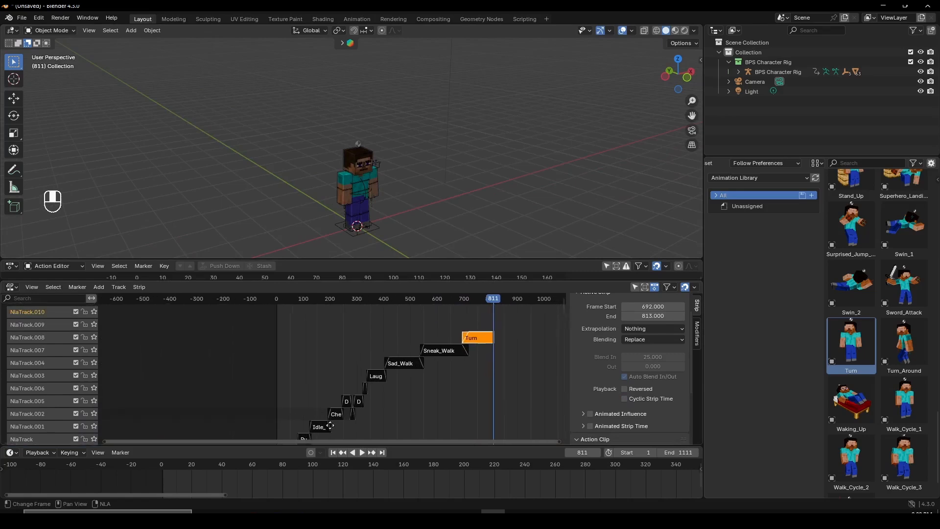
scroll(351, 348, "up", 3)
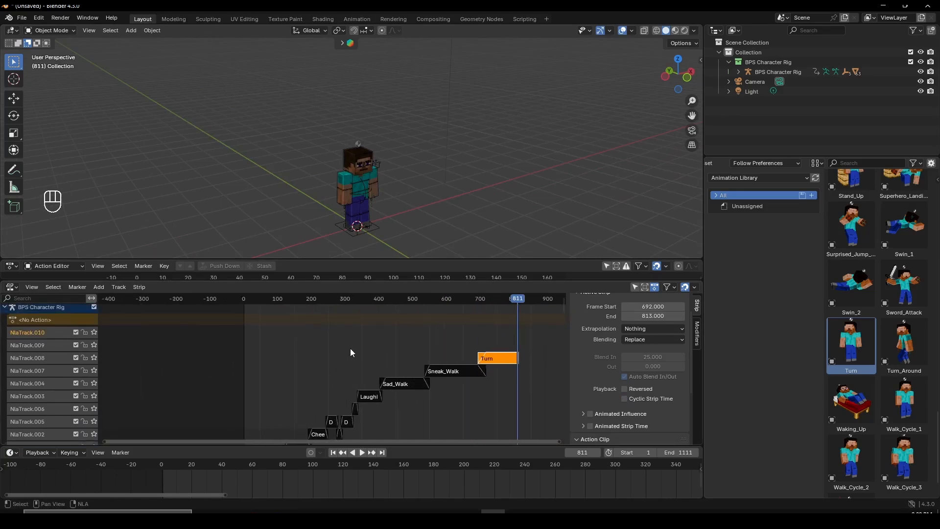
- Return to frame 0 and examine the early NLA strips, selecting the Run_Cycle_2 strip
left_click(157, 296)
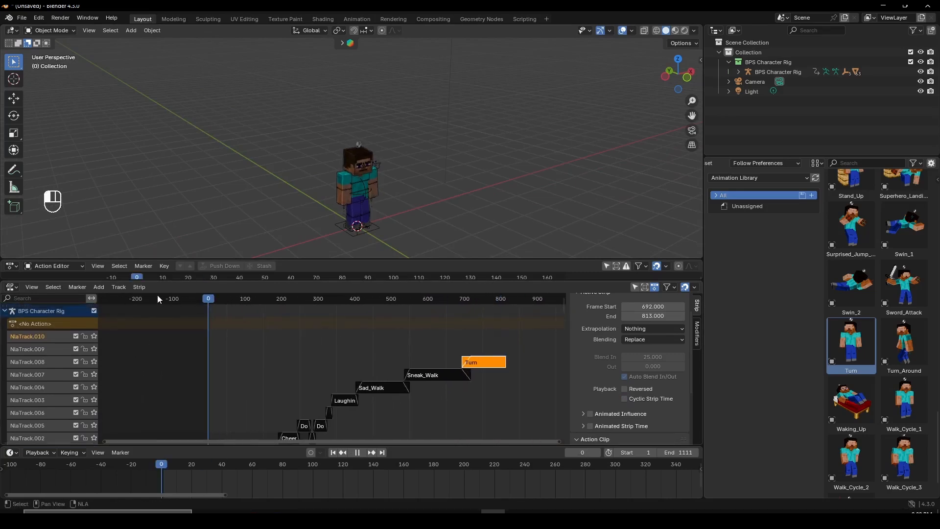
middle_click_drag(416, 154, 427, 163)
middle_click_drag(287, 366, 329, 348)
scroll(329, 348, "up", 3)
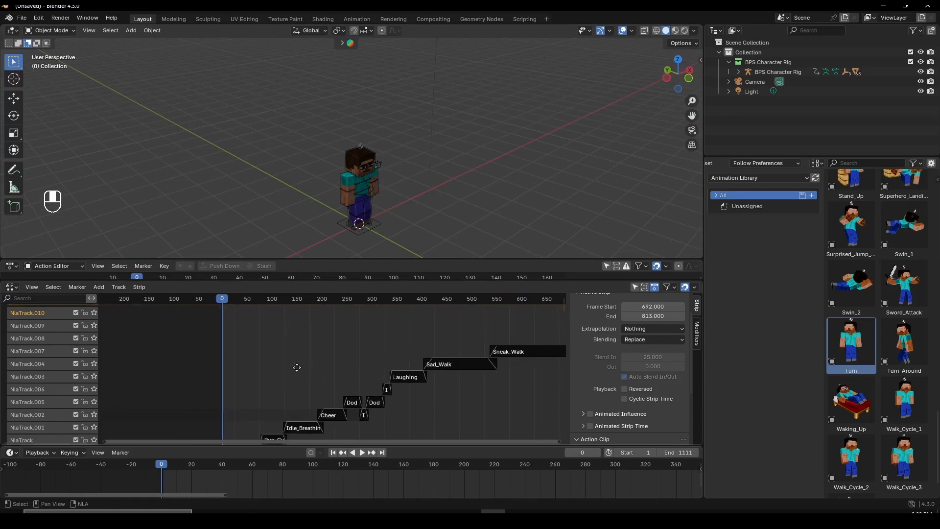
scroll(248, 336, "down", 4, "shift")
scroll(261, 365, "up", 5)
left_click(228, 362)
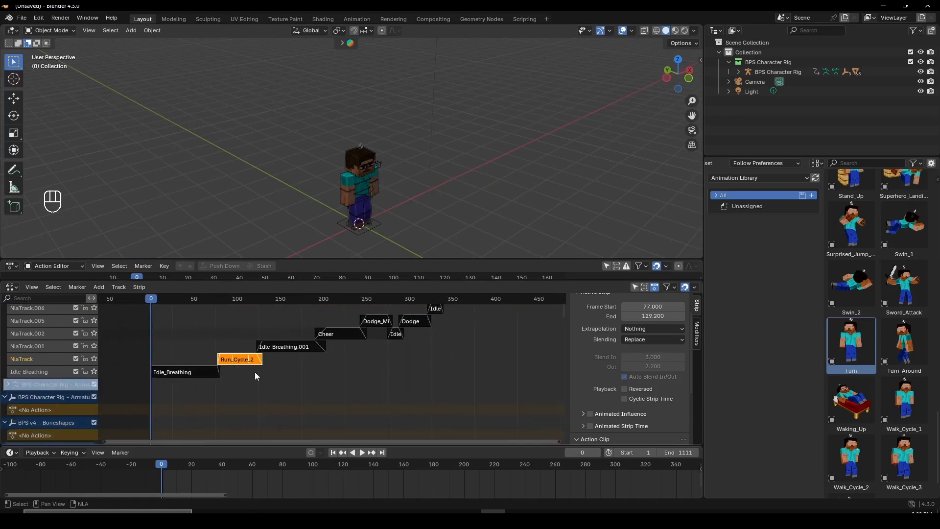
scroll(257, 363, "up", 2)
middle_click_drag(257, 356, 226, 378)
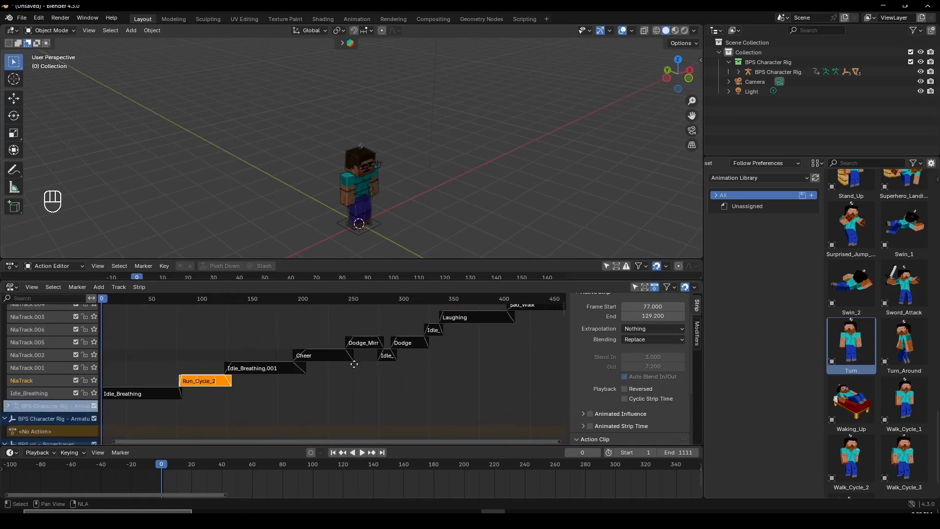
- Examine the remaining NLA strips and their overlaps, from the dodges through Laughing, Sad_Walk and Sneak_Walk to Turn
scroll(288, 382, "up", 4)
middle_click_drag(353, 364, 177, 397)
scroll(354, 368, "up", 1)
scroll(334, 352, "down", 3)
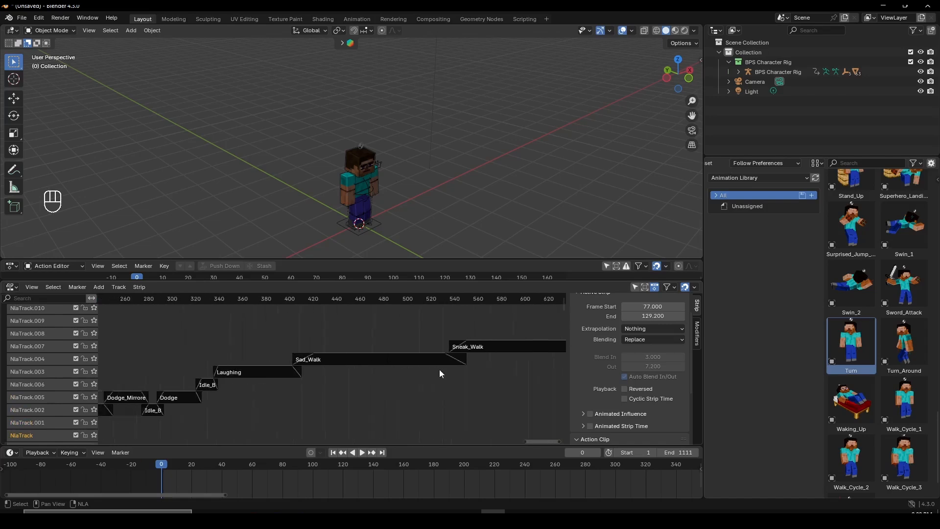
middle_click_drag(439, 369, 260, 394)
middle_click_drag(372, 391, 415, 396)
scroll(360, 375, "down", 4)
scroll(360, 375, "up", 1)
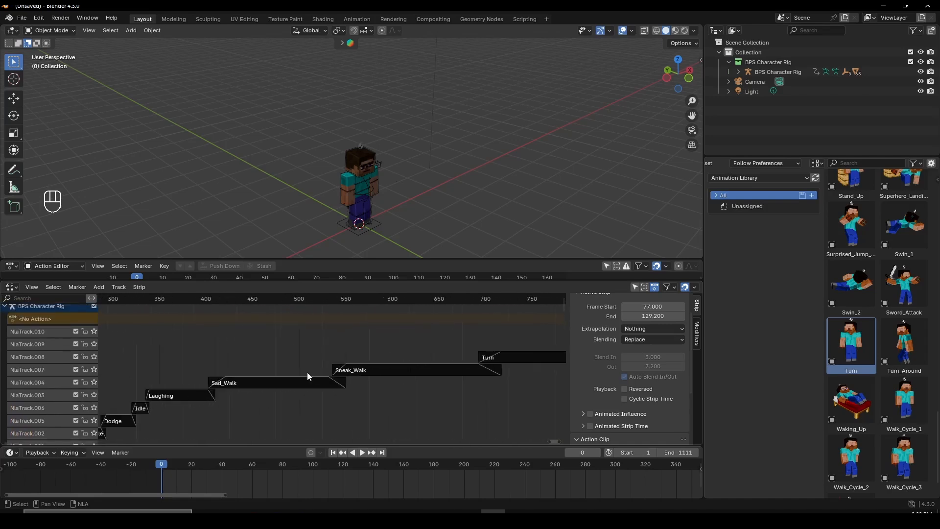
scroll(232, 378, "down", 12)
middle_click_drag(230, 386, 262, 361)
middle_click_drag(375, 227, 368, 225)
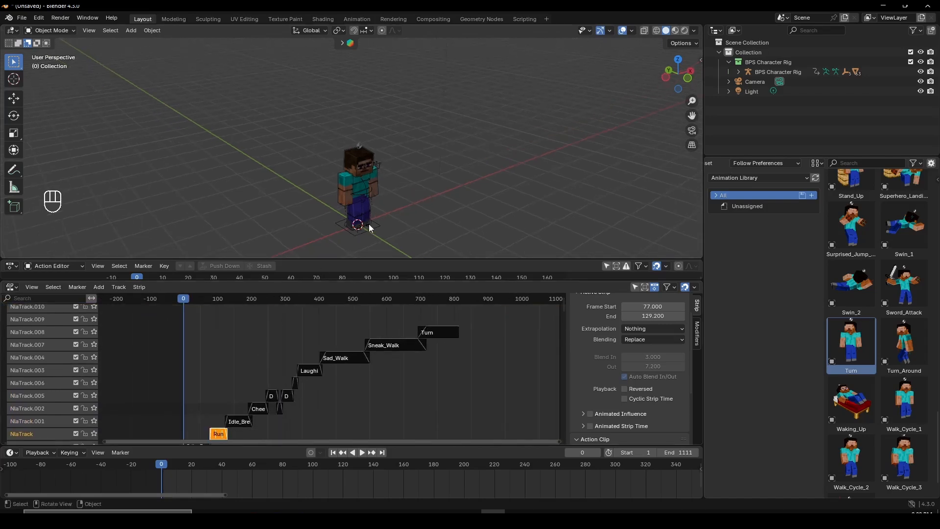
scroll(221, 380, "up", 3)
middle_click_drag(243, 374, 328, 413)
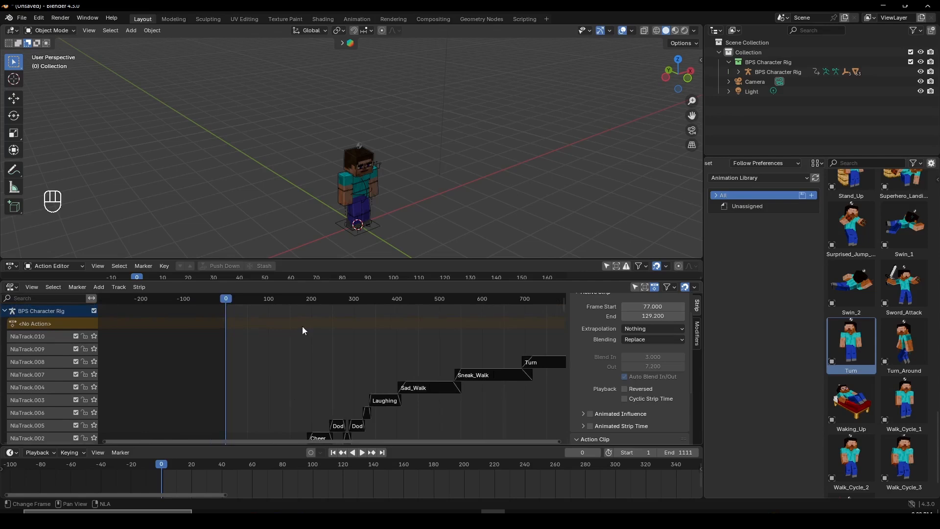
- Select the BPS Character Rig in the viewport and hide the NLA editor's sidebar
left_click(375, 228)
middle_click_drag(393, 234, 374, 260)
key("n")
scroll(318, 386, "down", 2)
middle_click_drag(284, 431, 238, 360)
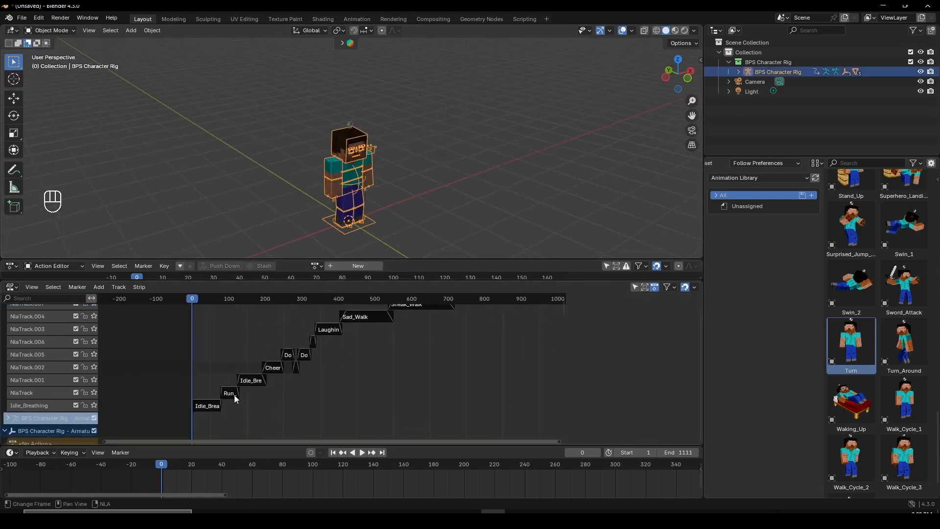
middle_click_drag(303, 362, 274, 386)
left_click(375, 330)
middle_click_drag(419, 392, 352, 418)
left_click(529, 354)
scroll(329, 376, "down", 3)
middle_click_drag(323, 376, 375, 374)
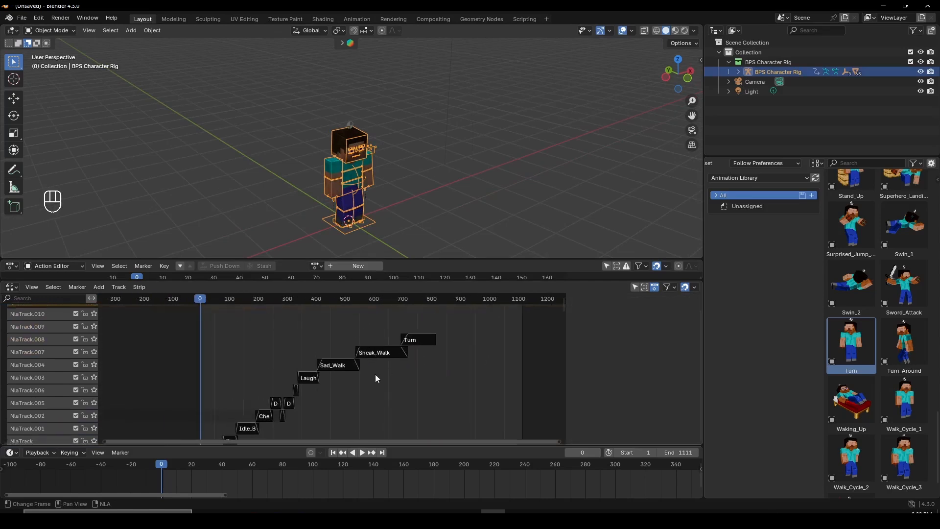
- Switch the character rig to Pose Mode, select its Root bone and try moving it freely
left_click(425, 212)
left_click(357, 215)
key("ctrl+Tab")
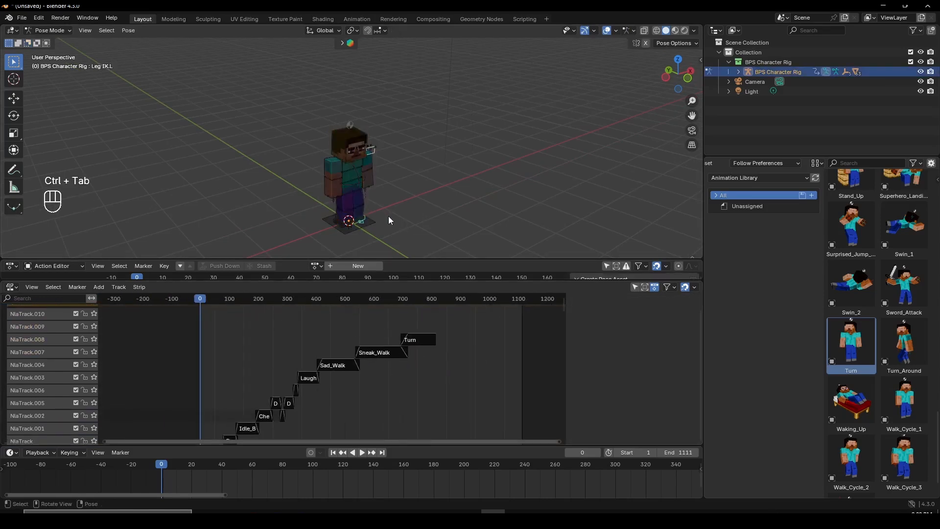
left_click(376, 222)
key("g")
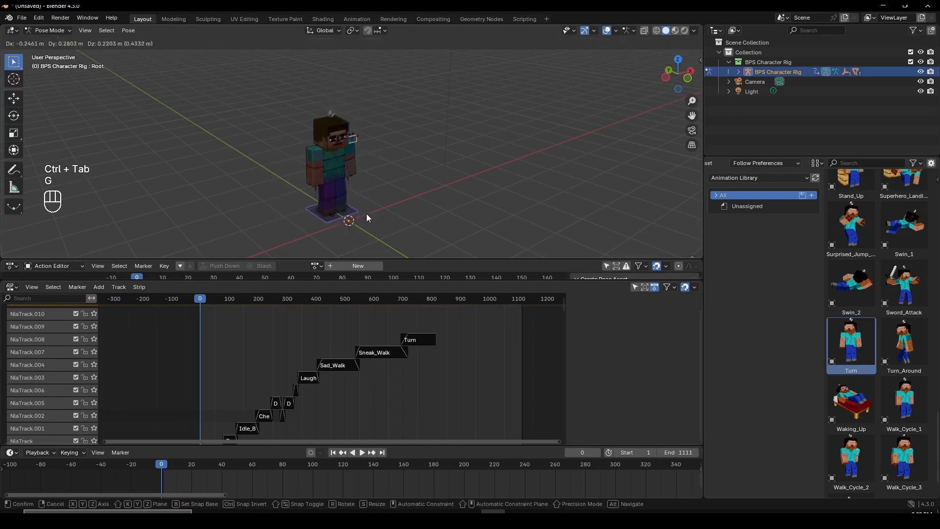
right_click(366, 214)
- Insert a keyframe on the Root bone at frame 0 to start the rig's own action above the NLA strips
left_click_drag(174, 299, 172, 300)
middle_click_drag(214, 343, 242, 368)
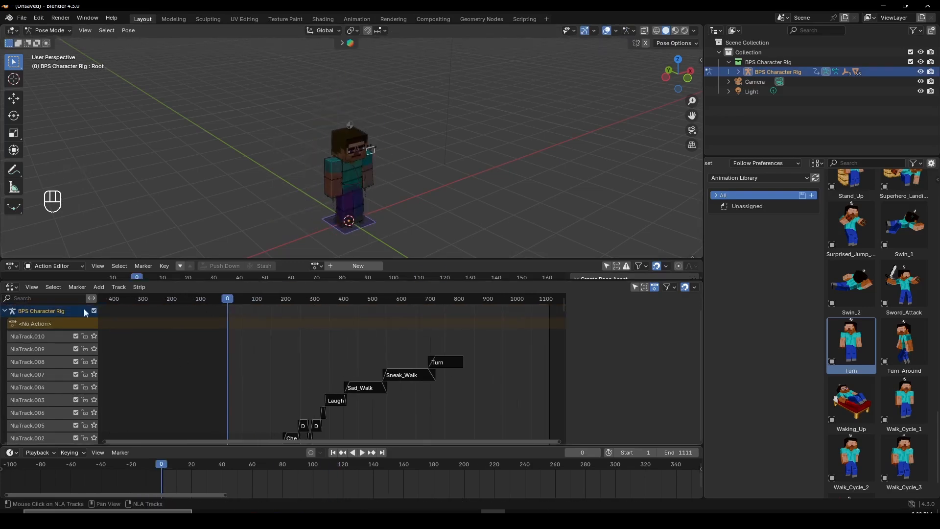
key("i")
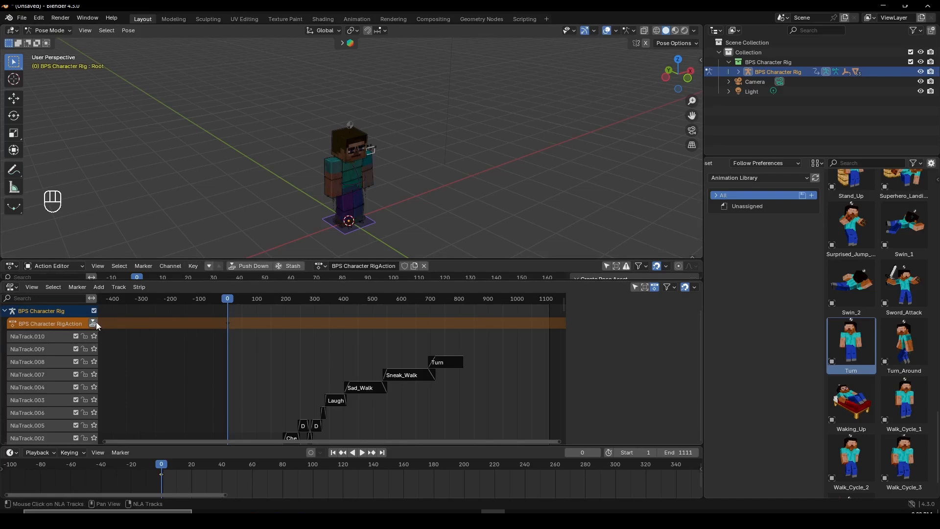
middle_click_drag(295, 311, 284, 311)
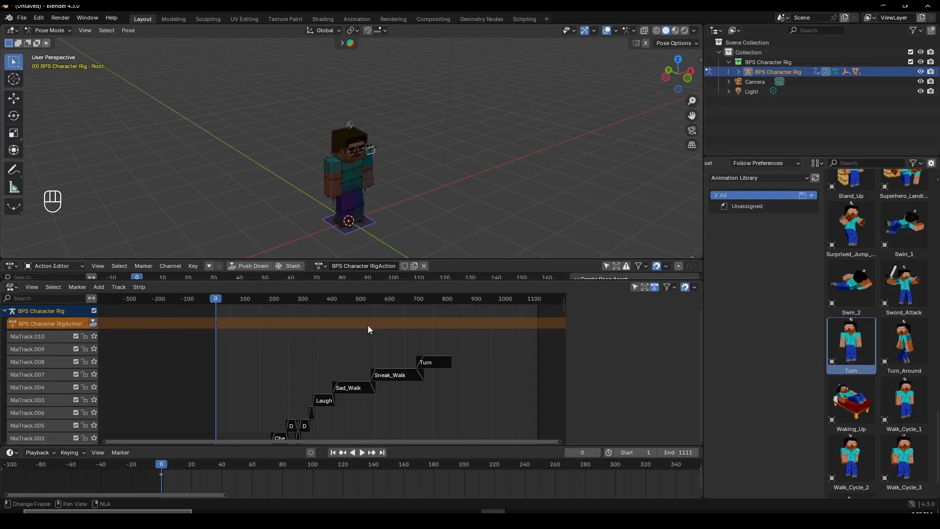
- Enable auto keying and insert a Root bone keyframe at frame 80, near the start of the Run_Cycle_2 strip
scroll(201, 313, "up", 5)
scroll(348, 394, "down", 7, "shift")
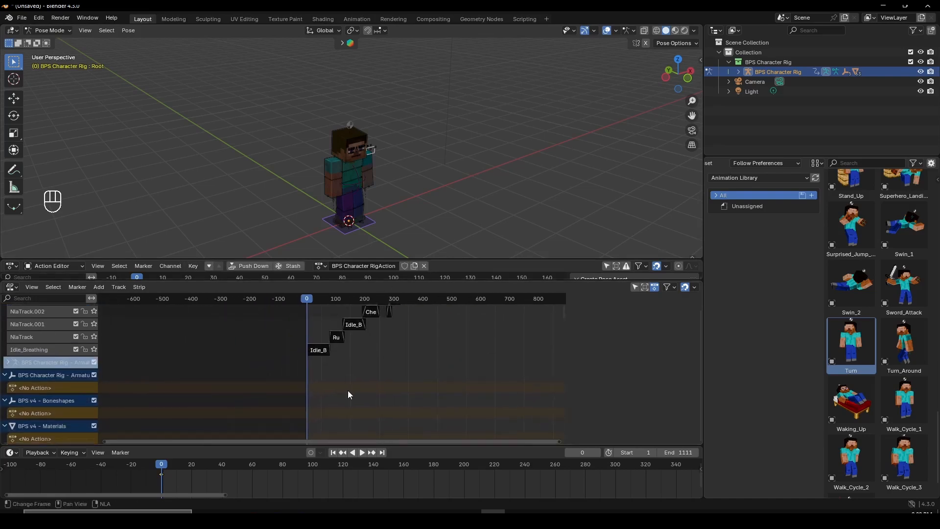
scroll(330, 388, "up", 4)
scroll(218, 343, "up", 2, "shift")
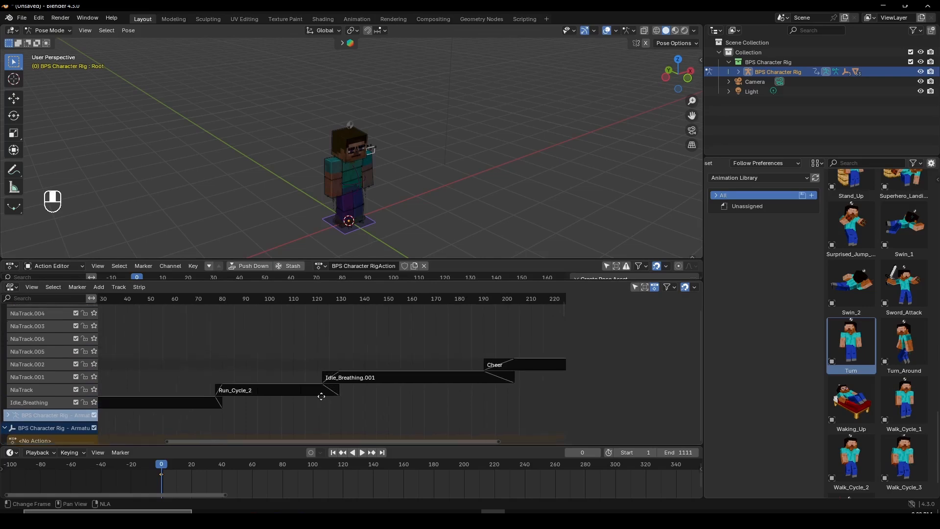
left_click_drag(203, 300, 232, 303)
key("Right")
key("Right")
key("Right")
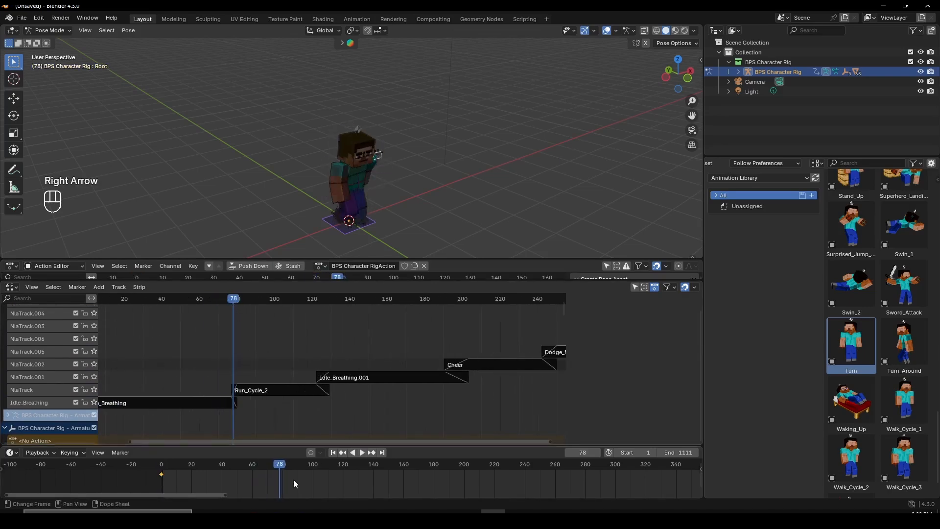
scroll(289, 476, "up", 4)
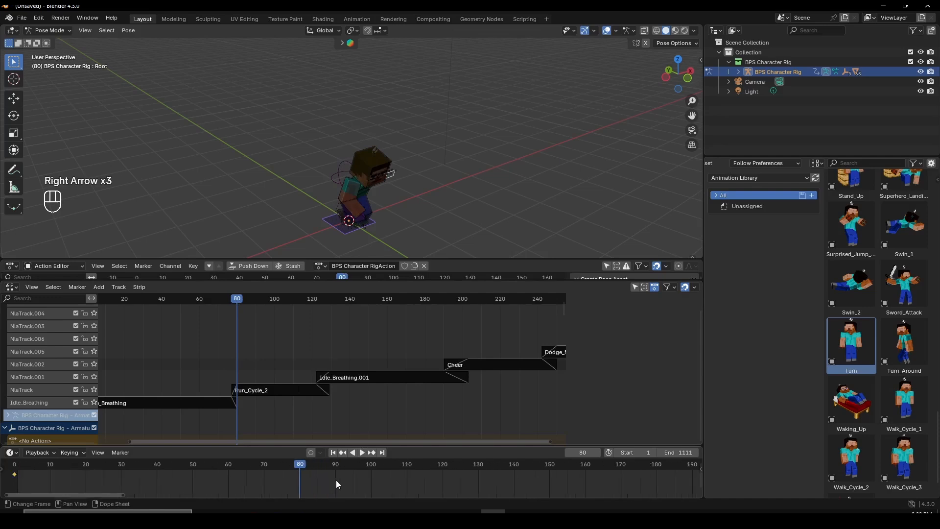
left_click(310, 452)
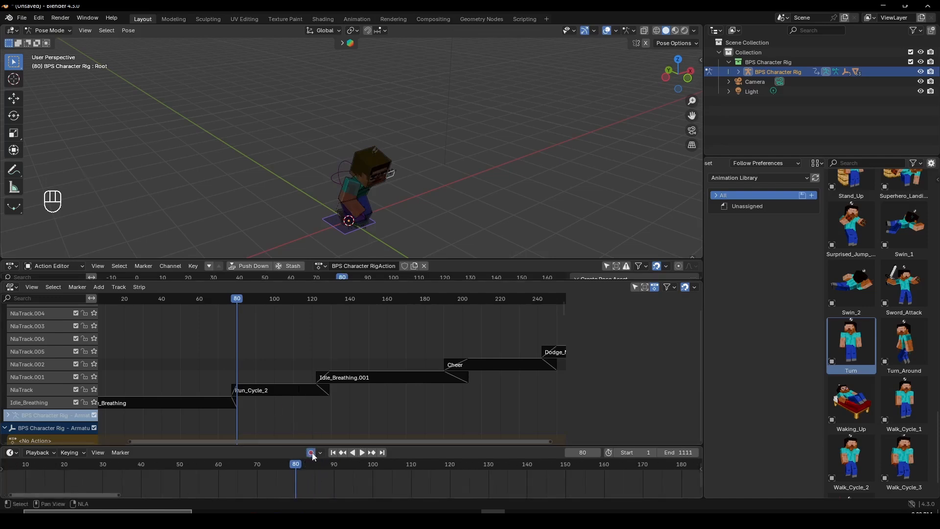
key("i")
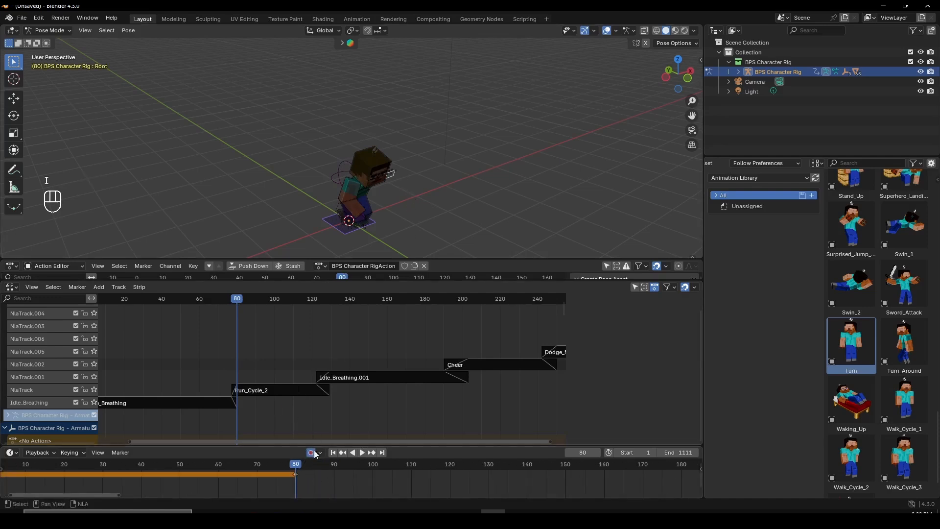
- Move the Root bone forward along the global Y axis at frame 123, where Run_Cycle_2 blends into Idle_Breathing.001
scroll(361, 493, "down", 6)
middle_click_drag(338, 479, 290, 473)
scroll(285, 366, "up", 5)
scroll(285, 368, "up", 2)
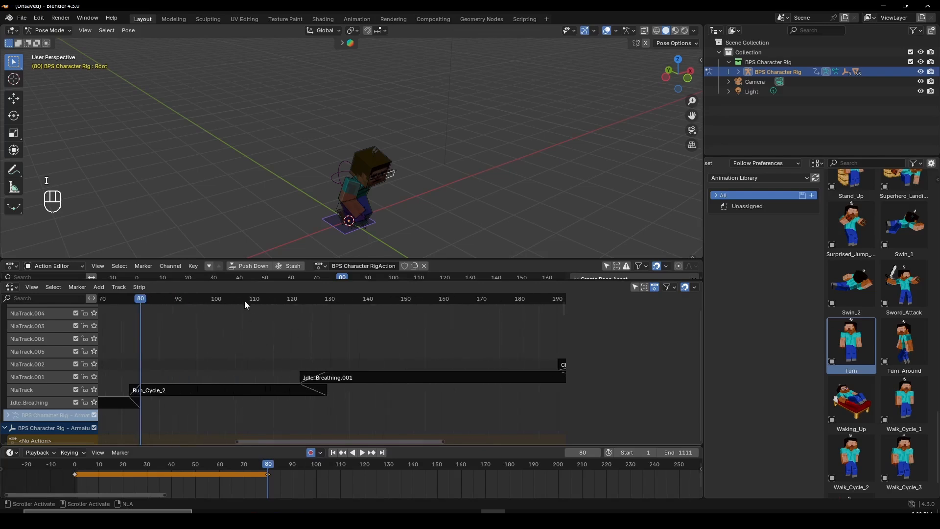
left_click_drag(278, 299, 303, 305)
middle_click_drag(390, 193, 352, 190)
key("g")
key("y")
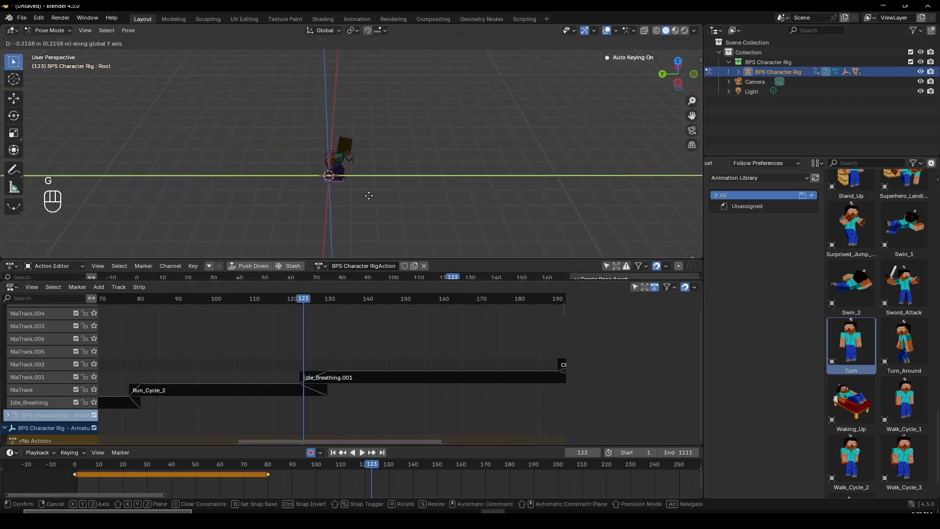
left_click(421, 211)
- Select all of the Root bone's keyframes and set their interpolation to Linear
key("space")
left_click(265, 464)
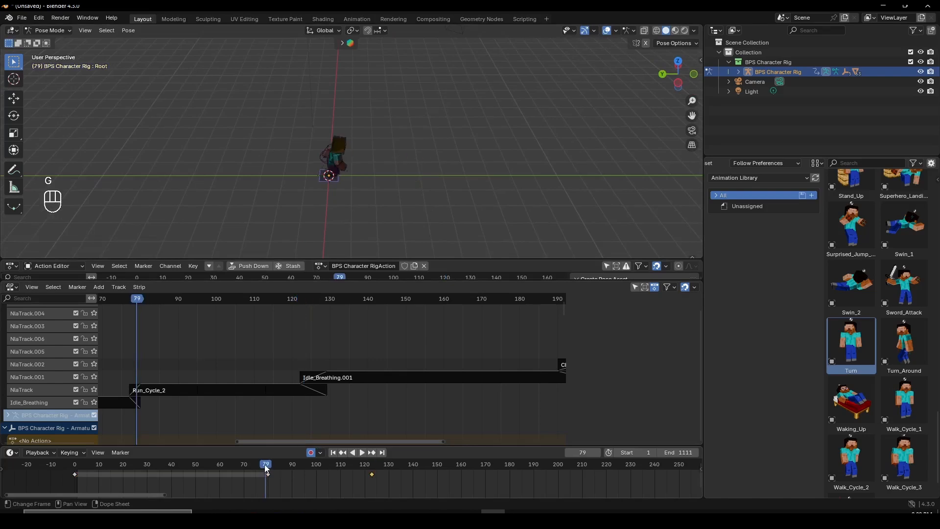
key("space")
left_click_drag(264, 464, 290, 471)
key("a")
key("t")
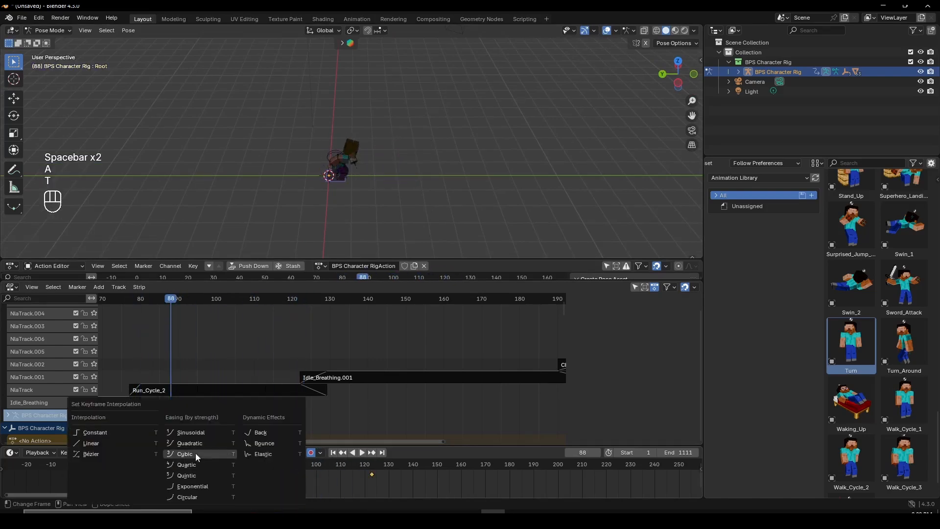
left_click(114, 440)
- Play the run from frame 80 and check how far the character travels during the Run_Cycle_2 strip
left_click(268, 467)
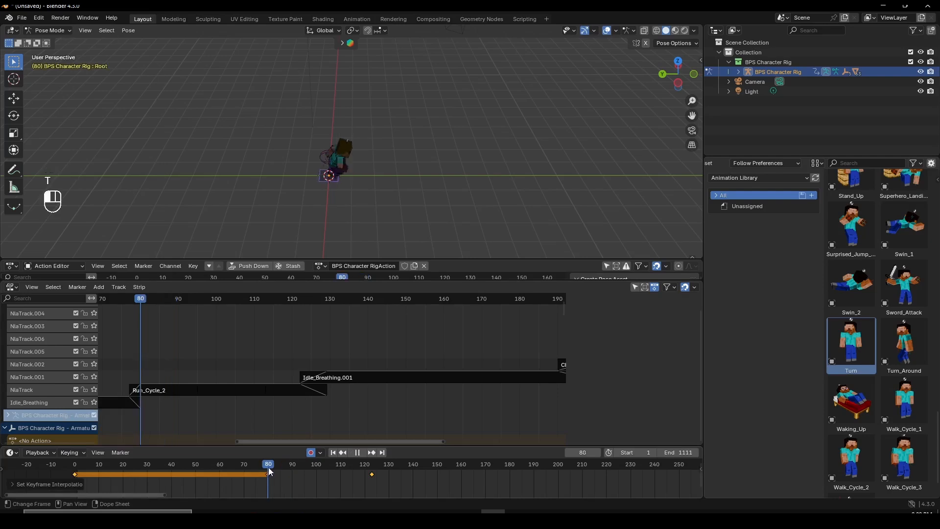
key("f")
middle_click_drag(386, 154, 427, 186)
key("space")
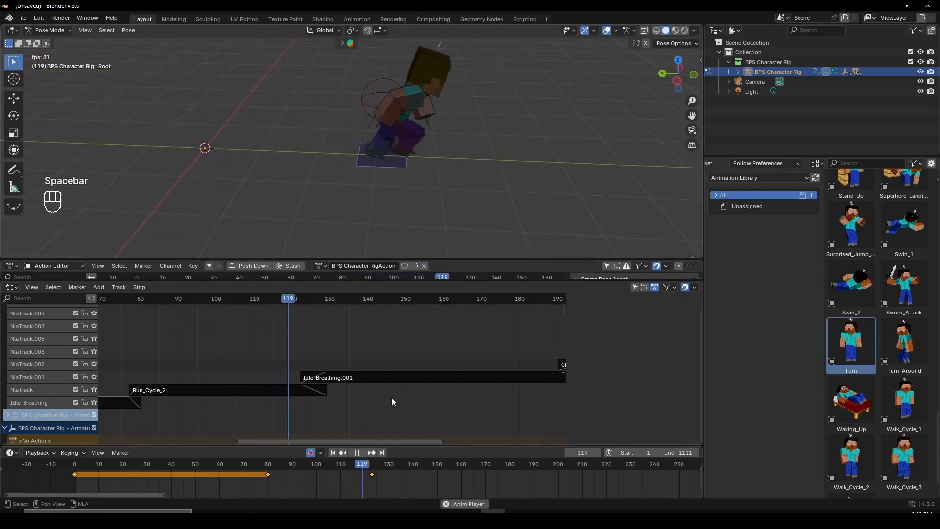
key("space")
- At the frame 123 keyframe, move the Root bone farther forward along the Y axis to lengthen the run
left_click(372, 468)
key("Up")
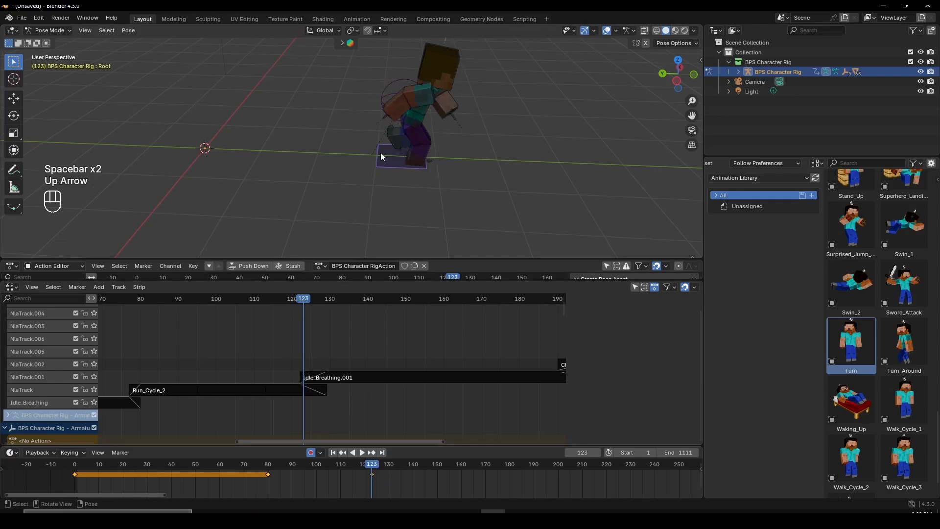
middle_click_drag(380, 152, 397, 189)
key("g")
left_click(462, 199)
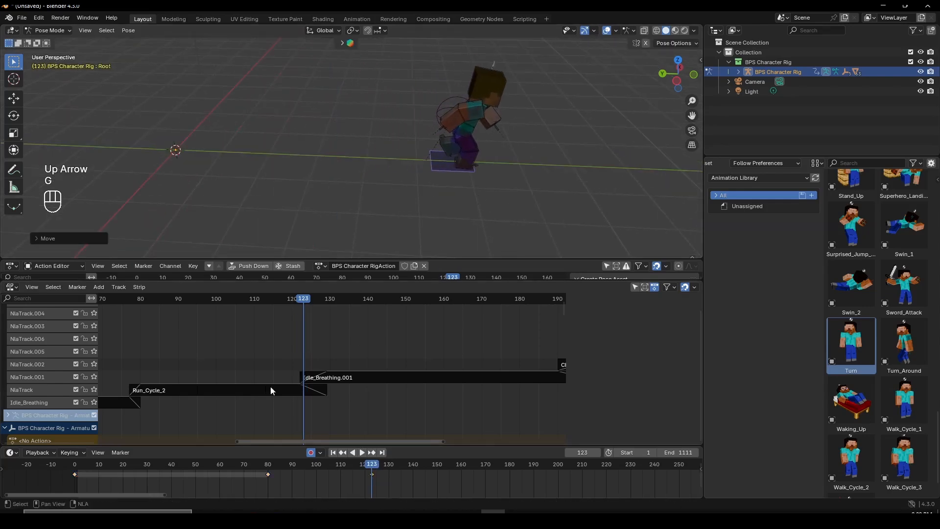
- Replay the lengthened run from its start and check the transition into the idle from another angle
left_click(266, 468)
key("space")
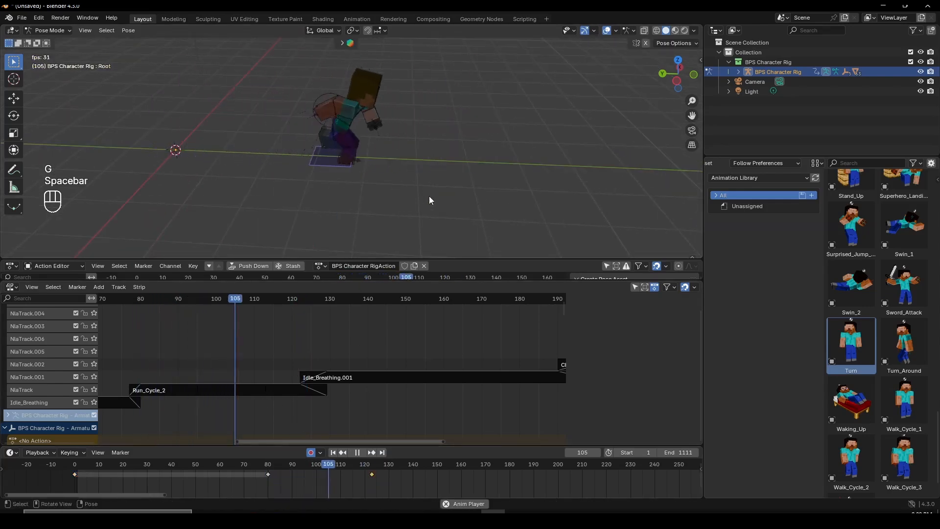
key("space")
middle_click_drag(448, 239, 467, 196)
key("space")
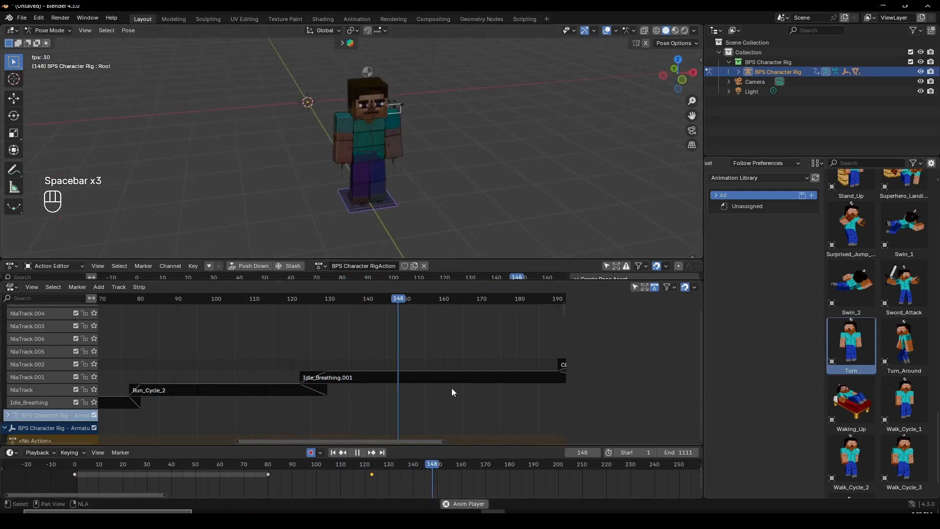
key("Home")
key("space")
- Examine the rig action's keyframes against the NLA strips, from the run up to Sad_Walk
middle_click_drag(334, 425, 301, 424)
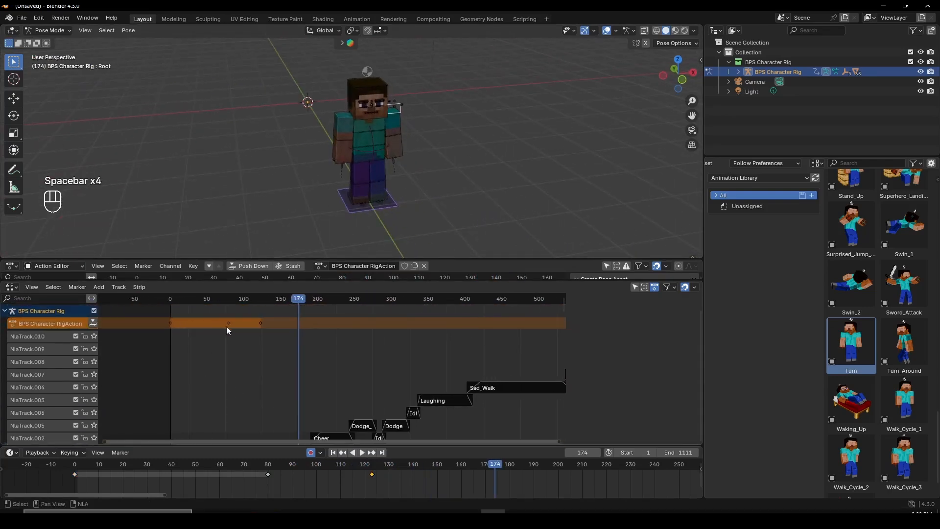
scroll(125, 360, "down", 4)
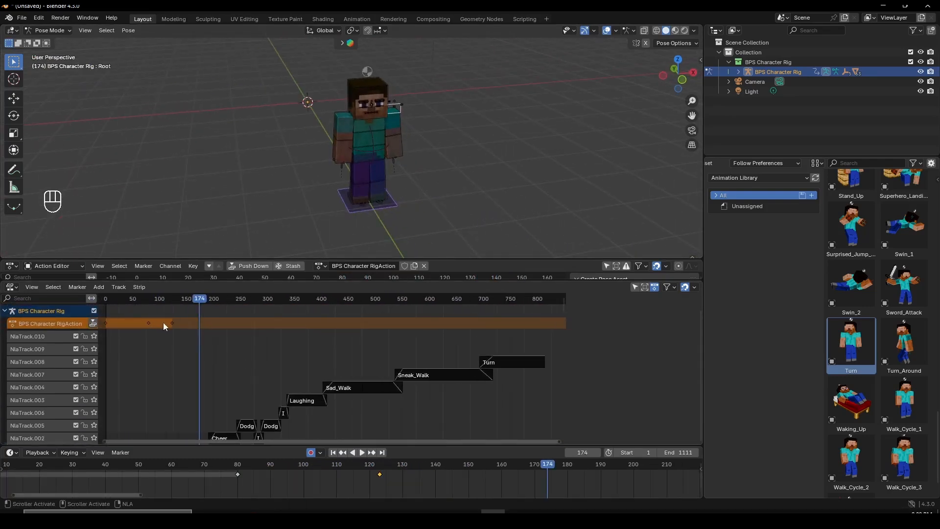
scroll(184, 333, "down", 2)
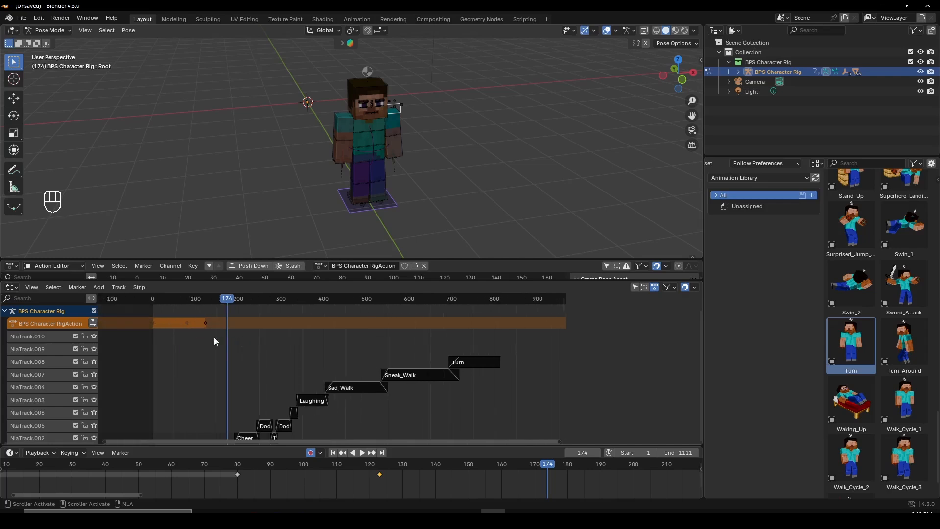
scroll(393, 477, "down", 2)
scroll(318, 380, "up", 4)
scroll(310, 350, "down", 2, "shift")
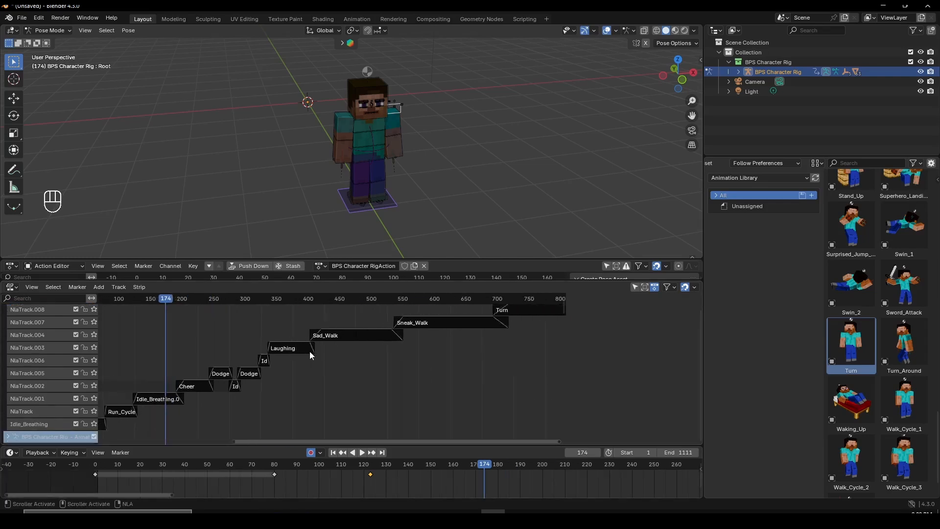
middle_click_drag(178, 382, 345, 384)
scroll(210, 313, "up", 3)
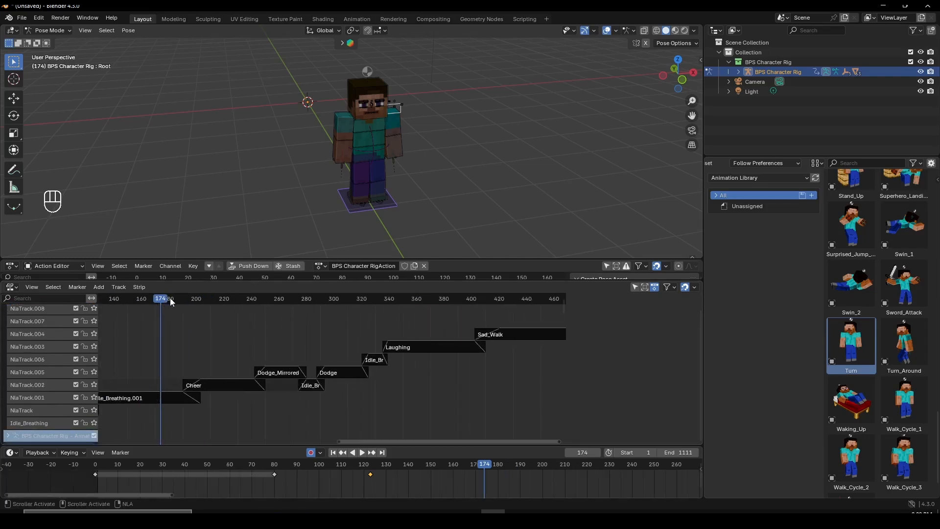
- Insert a Root bone keyframe at frame 405, where Laughing blends into Sad_Walk, to hold the character's position
left_click_drag(170, 297, 441, 361)
middle_click_drag(441, 361, 264, 369)
scroll(265, 369, "up", 2)
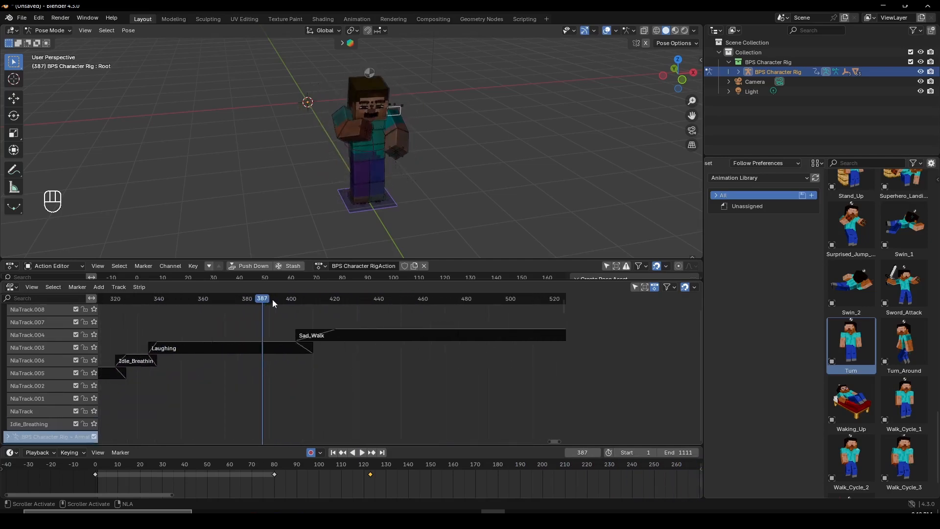
left_click_drag(272, 299, 303, 308)
middle_click_drag(421, 483, 313, 489, "ctrl")
middle_click_drag(348, 216, 407, 222)
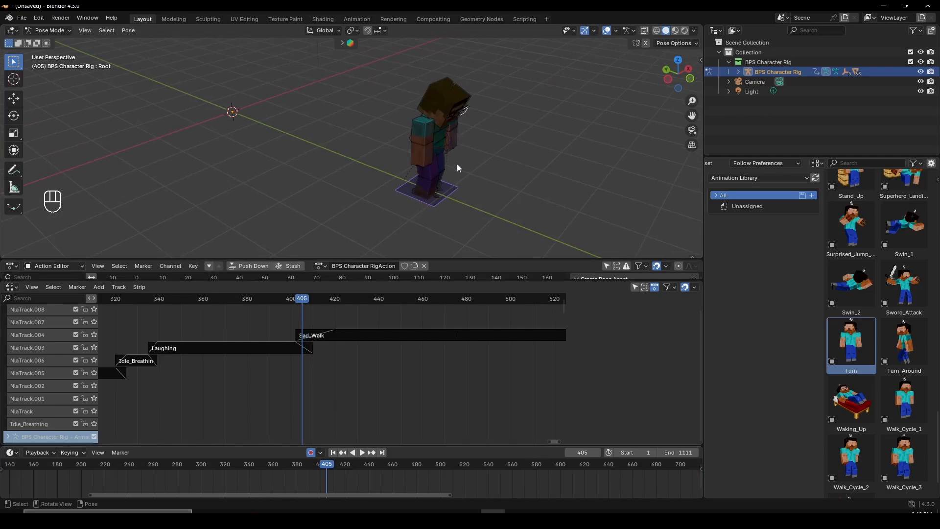
middle_click_drag(243, 497, 281, 468, "ctrl")
left_click(278, 465)
left_click_drag(285, 464, 306, 473)
key("Up")
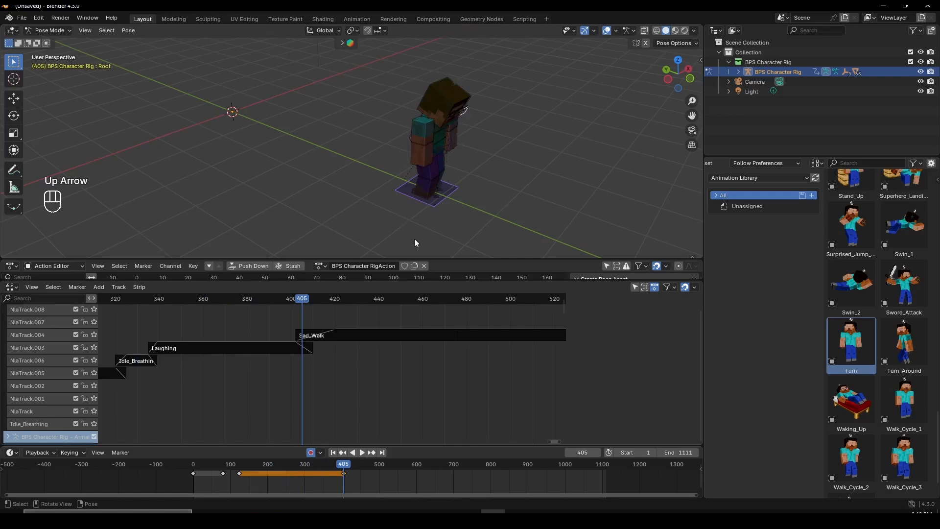
- Move the Root bone forward along the global Y axis at frame 541, where Sad_Walk blends into Sneak_Walk
scroll(372, 470, "up", 3)
scroll(425, 322, "down", 5, "ctrl")
scroll(386, 304, "up", 1)
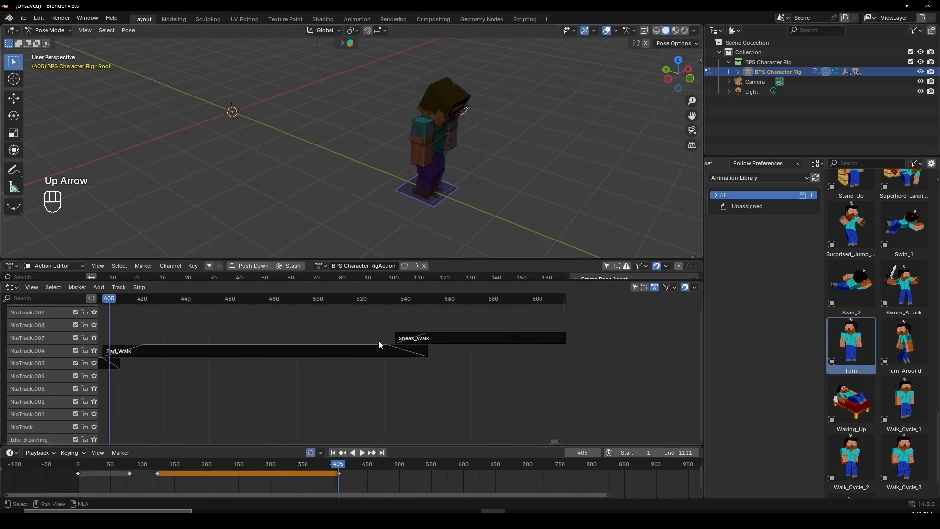
left_click_drag(371, 299, 408, 309)
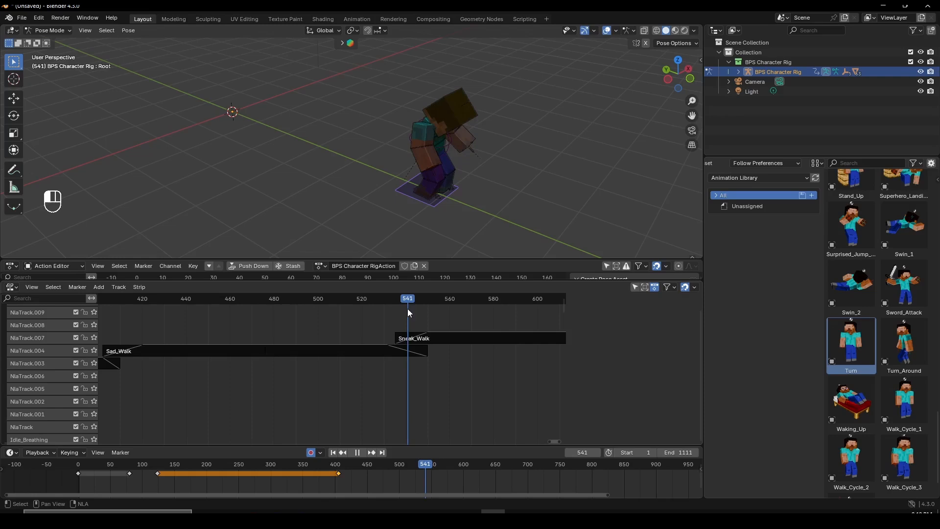
mouse_move(385, 168)
middle_mouse_down()
mouse_move(440, 184)
mouse_move(393, 168)
middle_mouse_up()
key("g")
middle_click(415, 175)
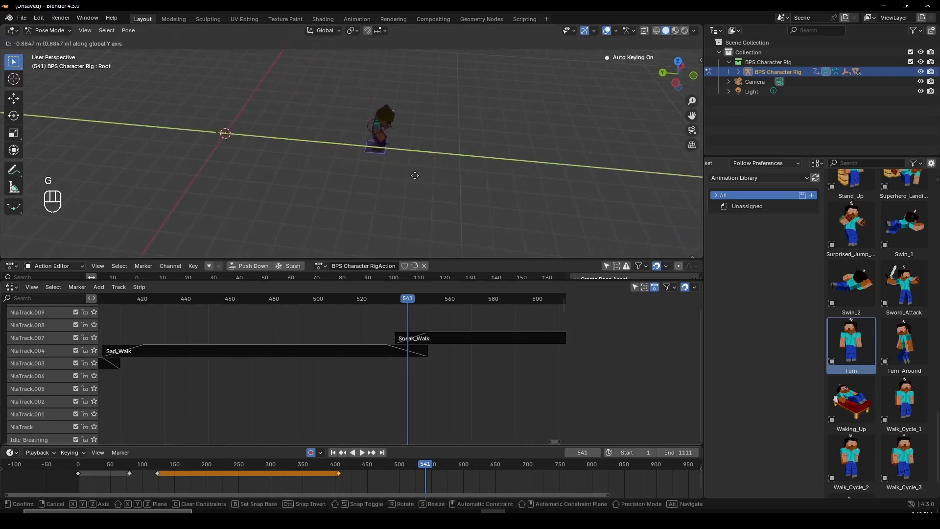
left_click(449, 193)
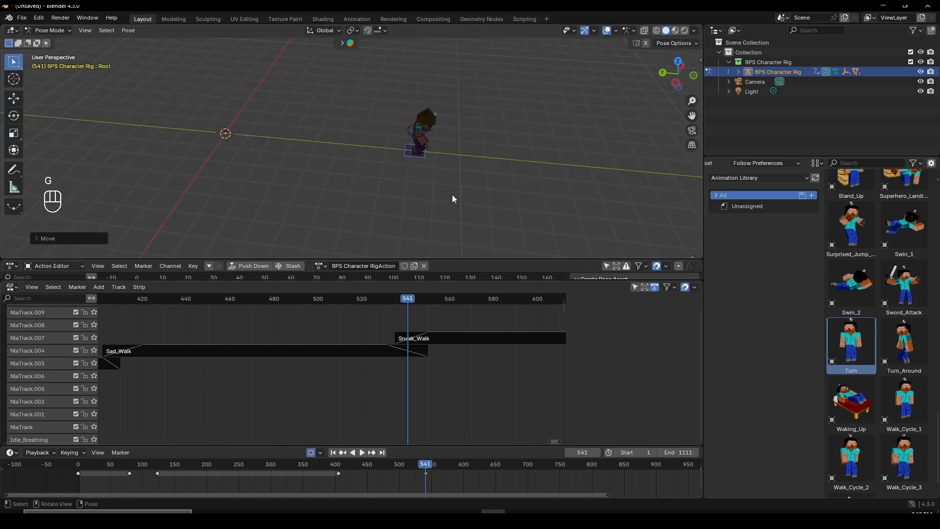
- Play the sad walk from frame 405 and check its forward travel from several angles
left_click(338, 473)
key("space")
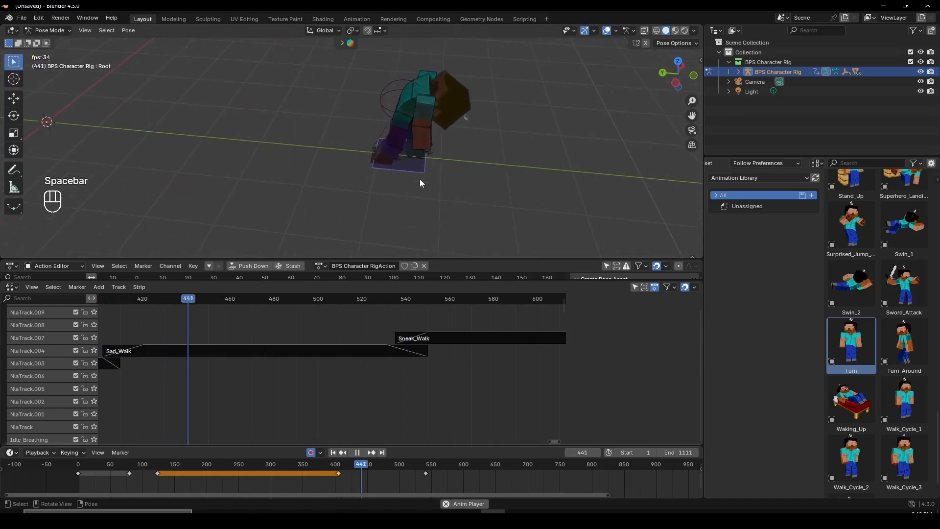
middle_click_drag(463, 177, 424, 191)
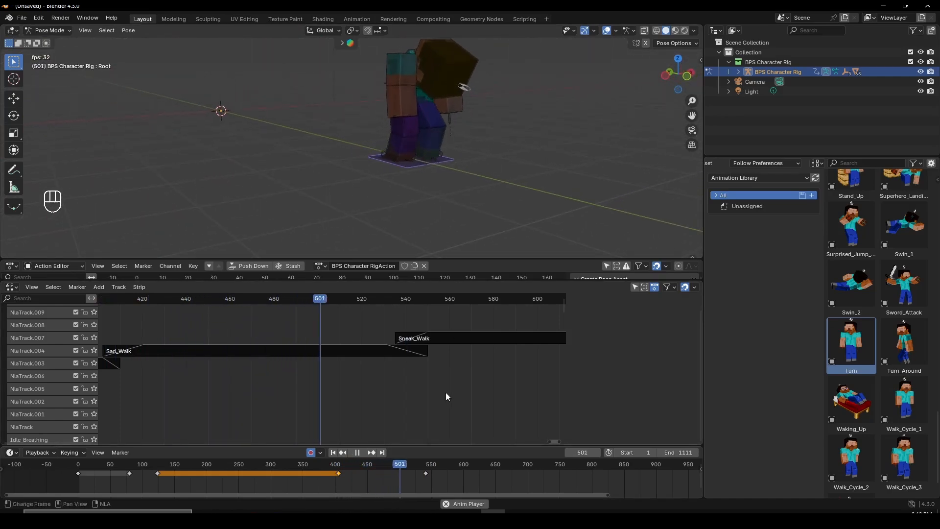
middle_click_drag(431, 152, 444, 154)
- Move the Root bone forward along the Y axis at frame 705, where Sneak_Walk blends into Turn
scroll(474, 335, "down", 5)
middle_click_drag(480, 359, 316, 360)
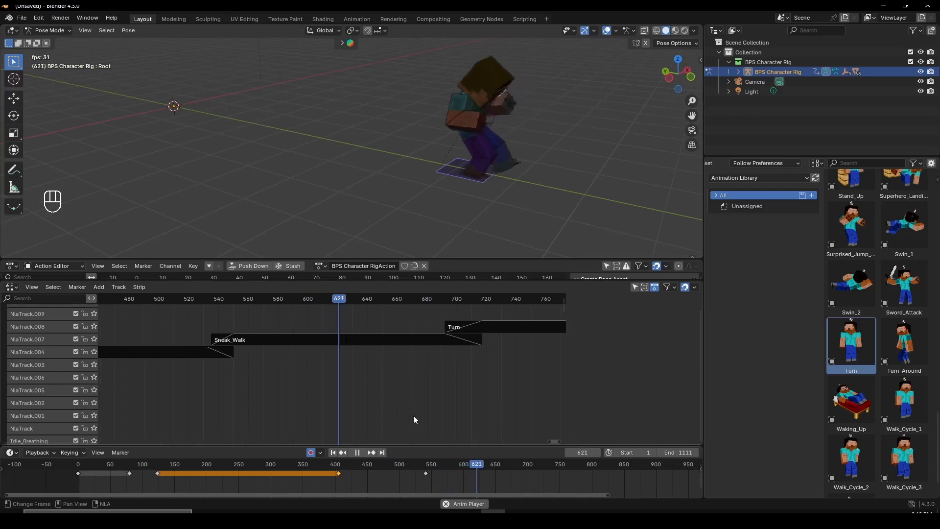
scroll(514, 480, "up", 2)
middle_click_drag(521, 481, 375, 463)
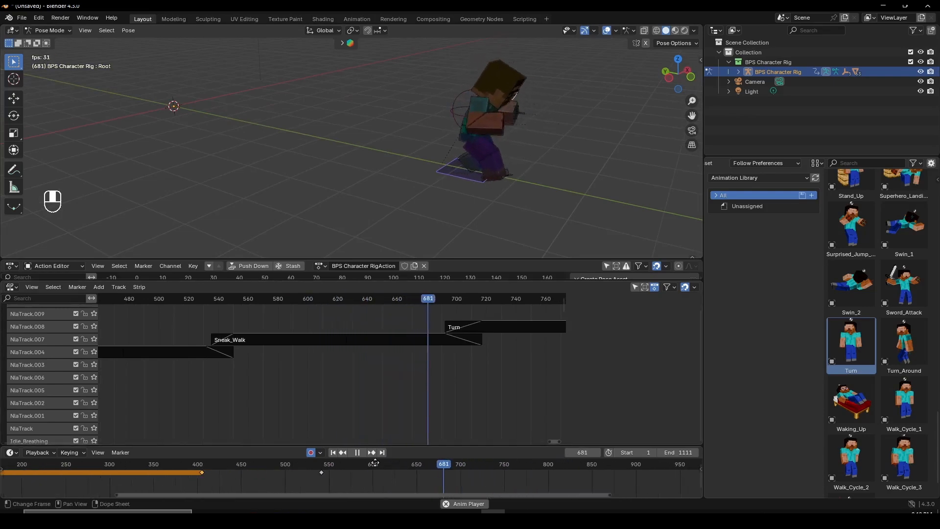
key("space")
mouse_move(469, 301)
left_mouse_down()
mouse_move(435, 301)
mouse_move(463, 304)
left_mouse_up()
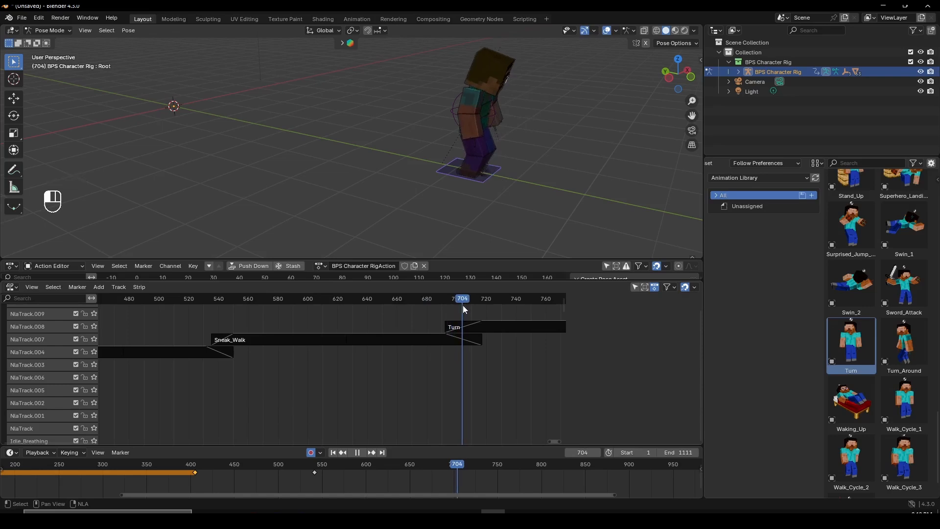
left_click(463, 306)
middle_click_drag(461, 221, 372, 158)
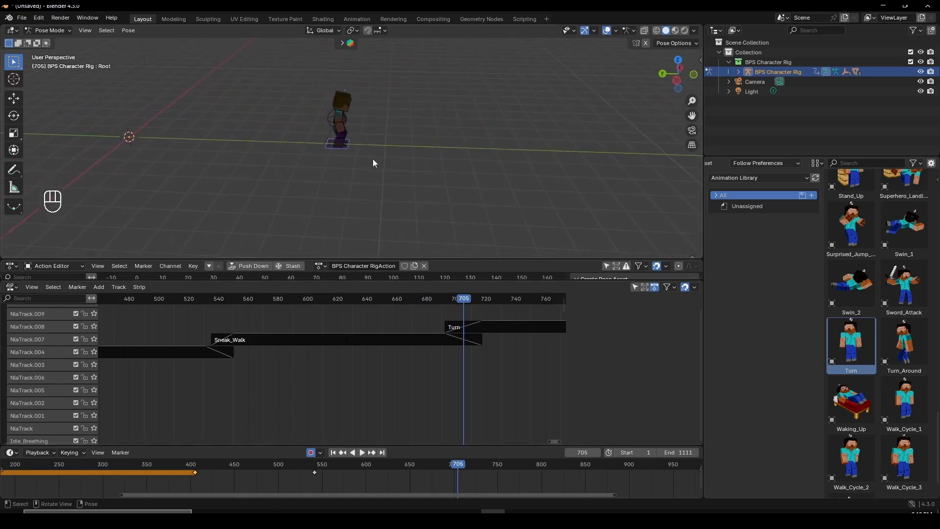
key("g")
left_click(412, 164)
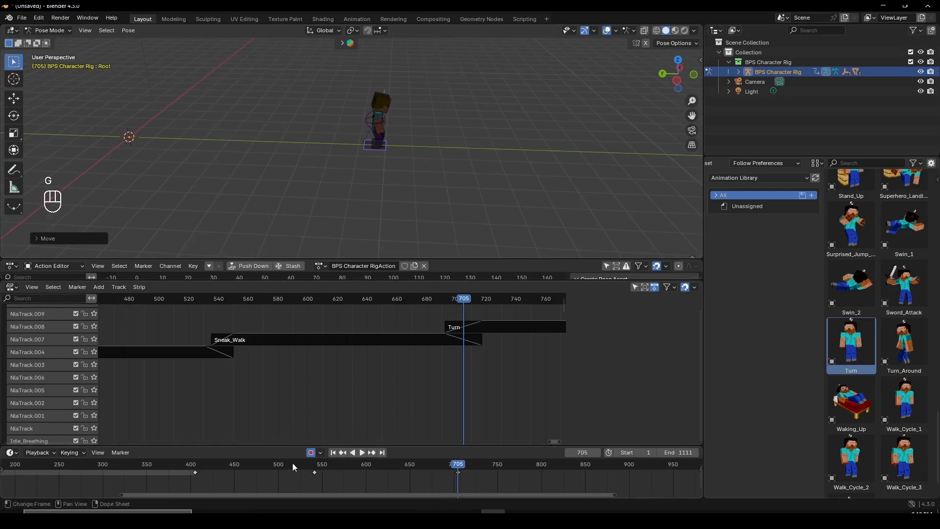
- Play back the Sneak_Walk section and check how the character's forward travel matches its steps
left_click_drag(294, 467, 204, 468)
key("space")
middle_click_drag(304, 176, 330, 168)
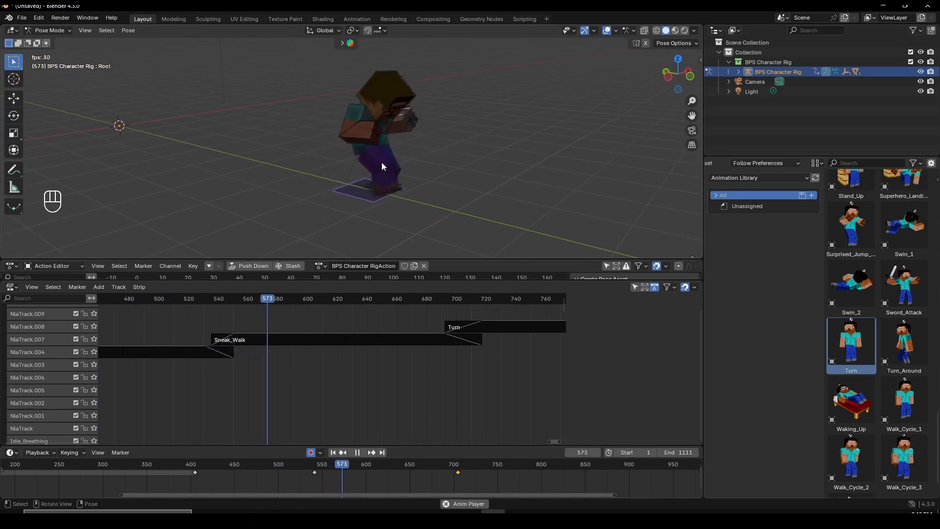
middle_click_drag(463, 247, 393, 180)
key("space")
- Move the Root bone a little farther forward at frame 704, at the end of the sneak walk
key("g")
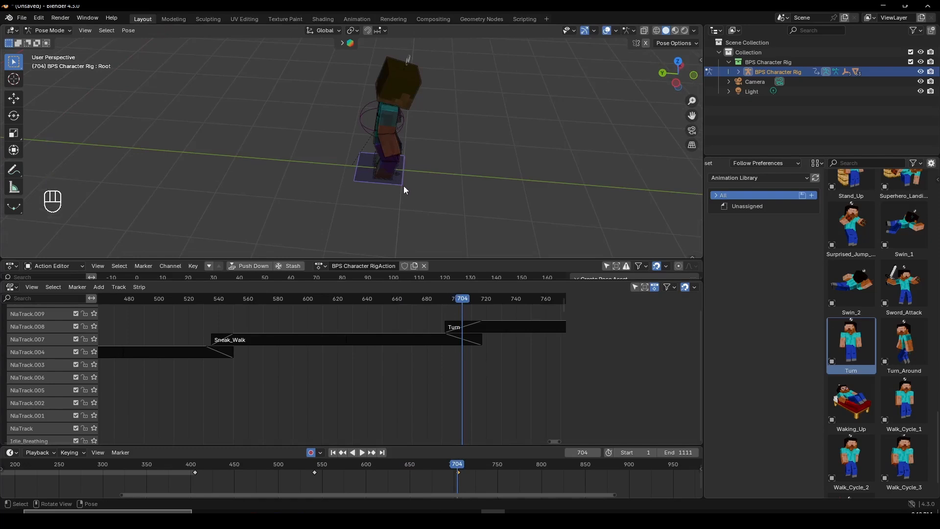
left_click(434, 193)
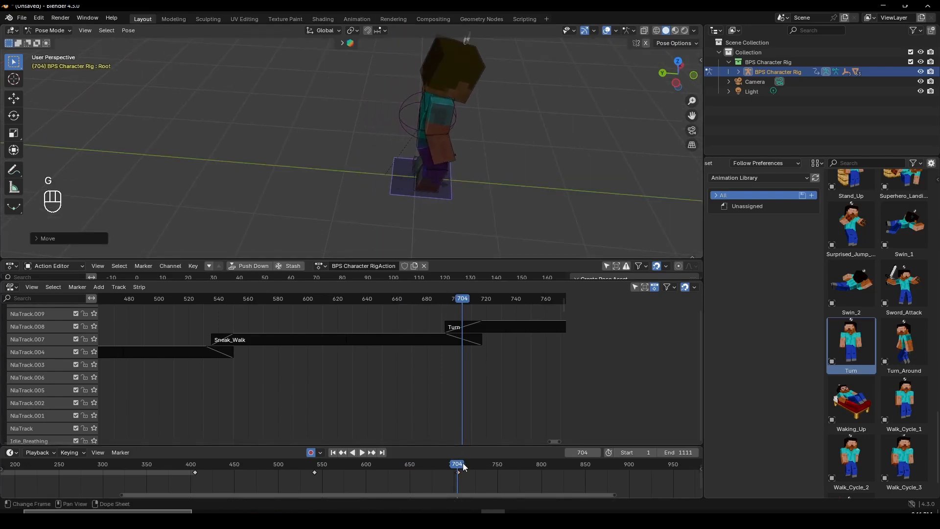
key("g")
- Replay the adjusted sneak walk from its beginning and inspect the travel from the front
left_click(327, 459)
key("space")
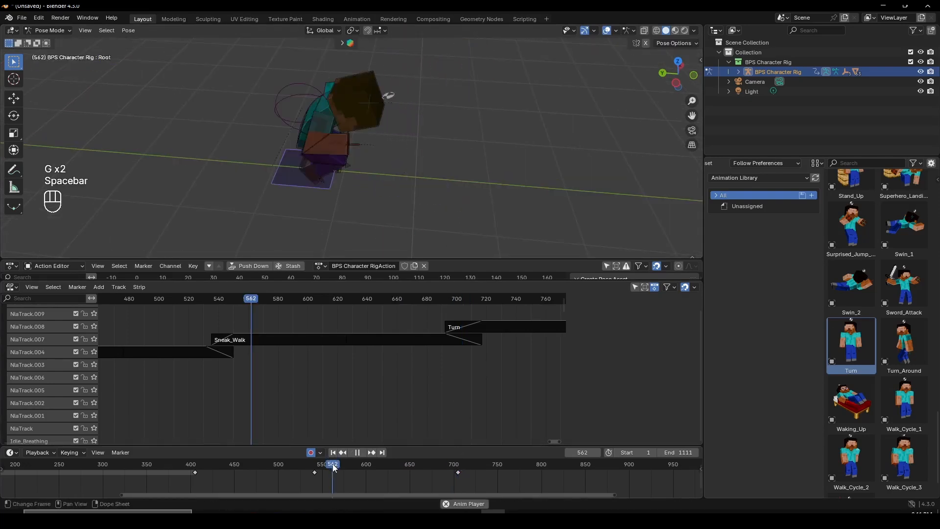
middle_click_drag(405, 147, 310, 189)
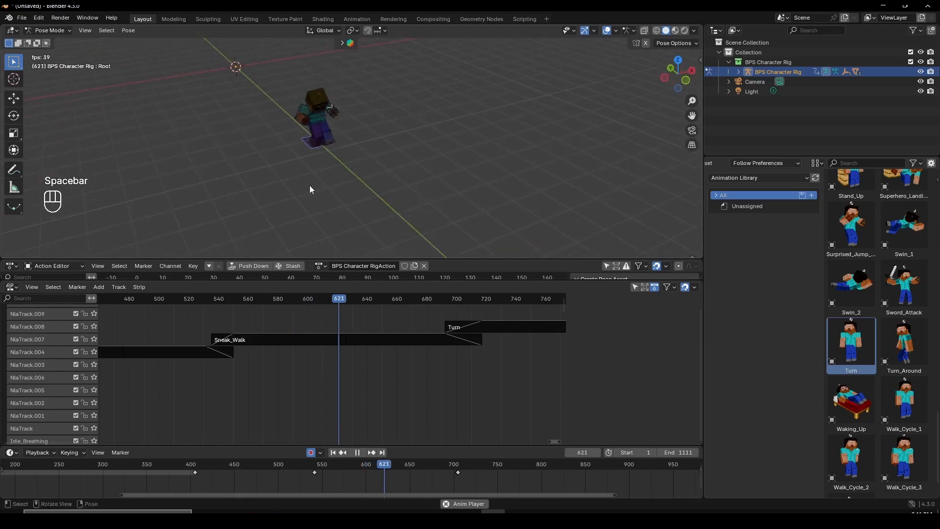
scroll(456, 476, "up", 2)
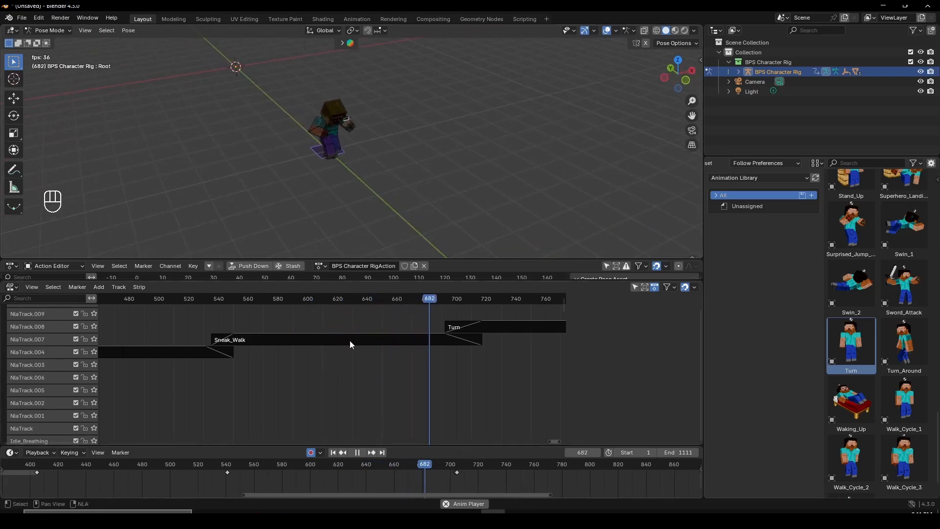
- Stop playback and set the scene's end frame to 705, where the sneak walk's Root travel ends
key("space")
left_click(458, 466)
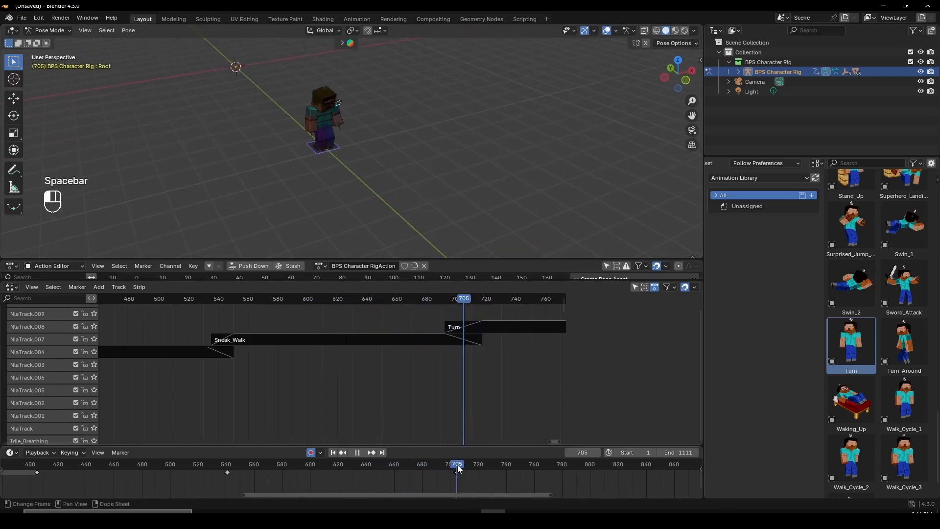
key("ctrl+End")
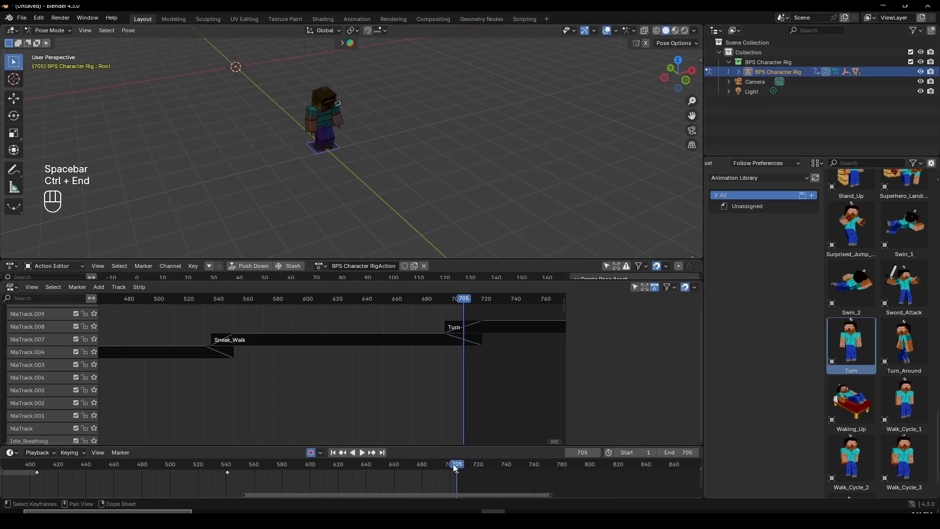
scroll(453, 463, "down", 5)
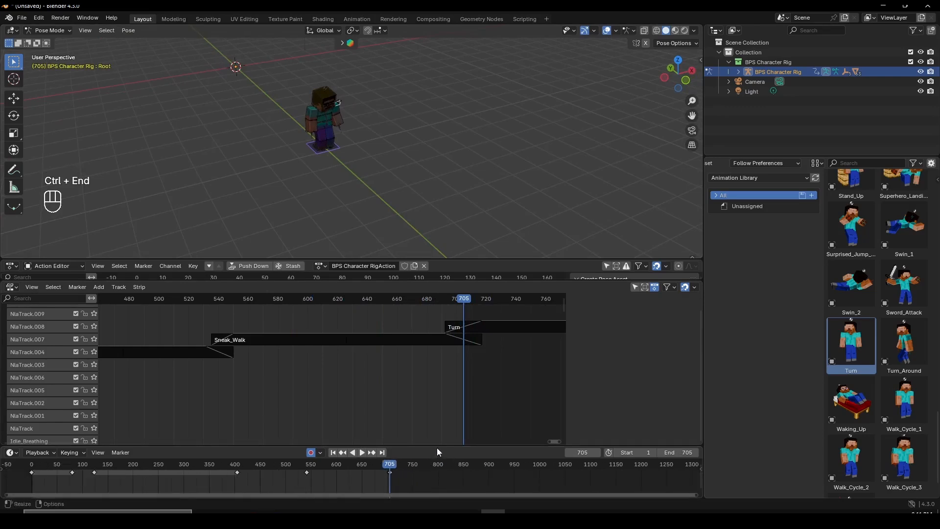
left_click_drag(435, 445, 435, 415)
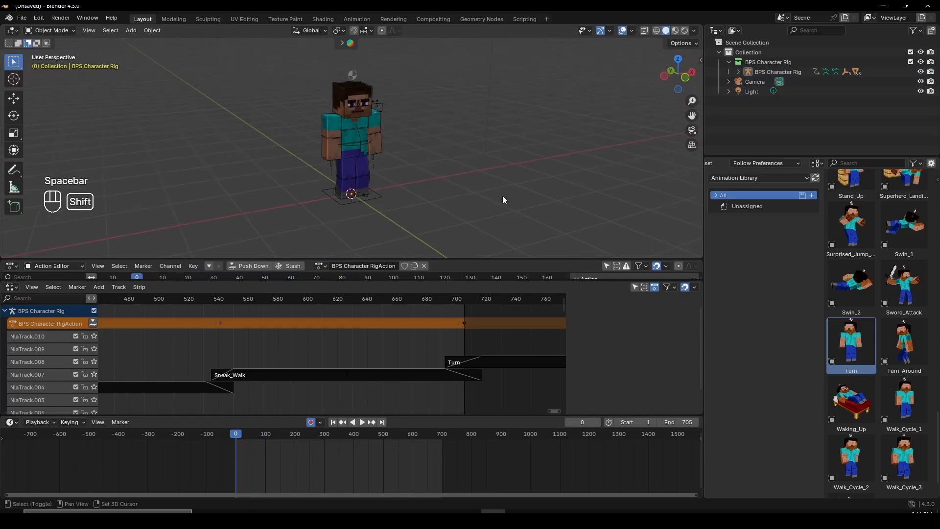
- Play back the complete animation, then stop it during the run and frame the selected character rig
key("ctrl+space")
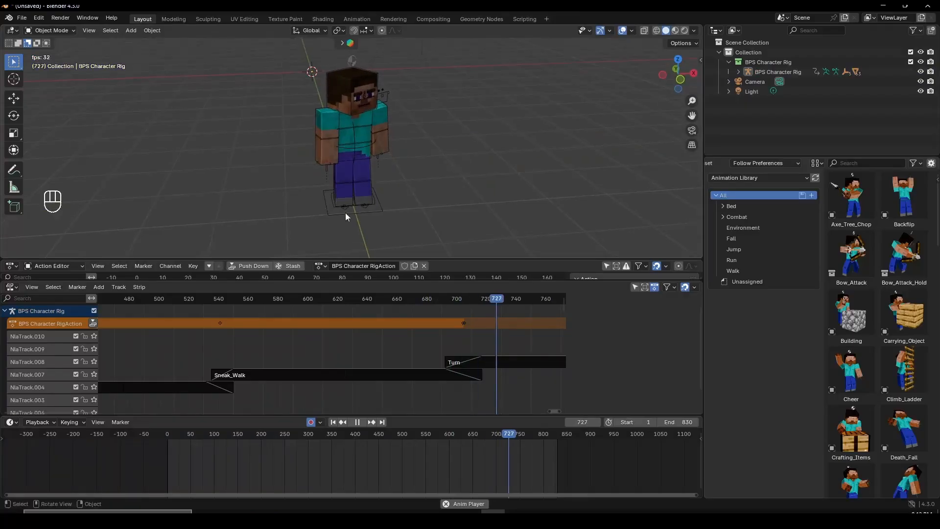
middle_click_drag(459, 363, 301, 360)
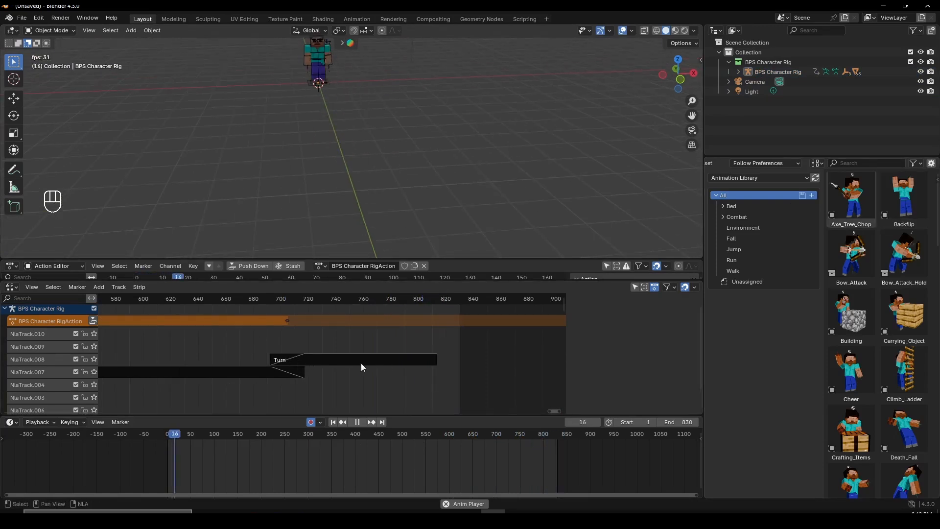
mouse_move(361, 367)
middle_mouse_down("ctrl")
mouse_move(243, 363)
mouse_move(502, 334)
mouse_move(468, 345)
middle_mouse_up("ctrl")
left_click(325, 75)
key("f")
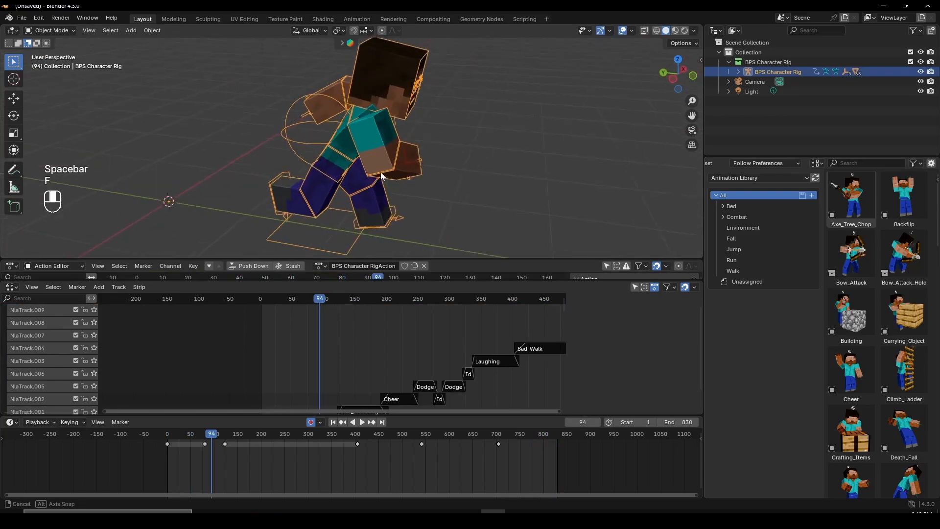
middle_click_drag(296, 363, 323, 384, "ctrl")
key("g")
right_click(312, 179)
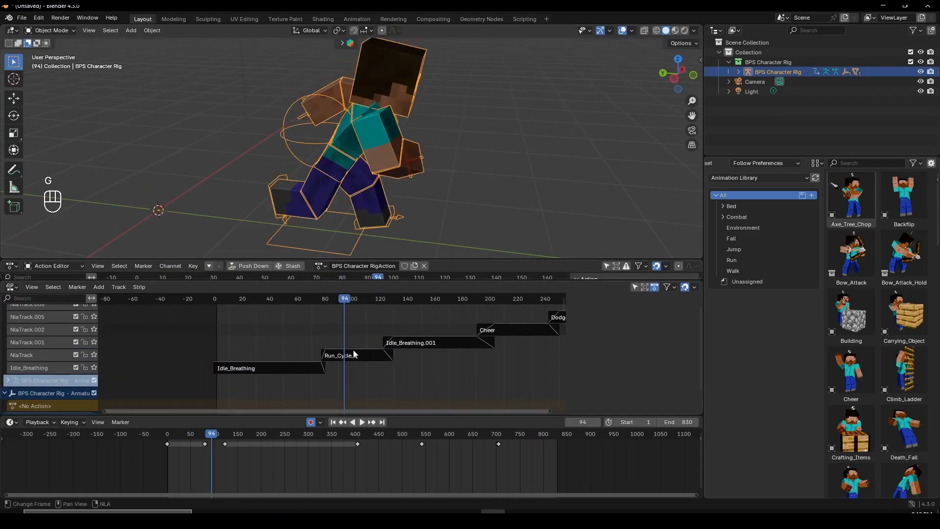
- Enter tweak mode on the Run_Cycle_2 strip with the rig in Pose Mode, and enlarge the Action Editor to show its keyframes
left_click(354, 353)
key("ctrl+Tab")
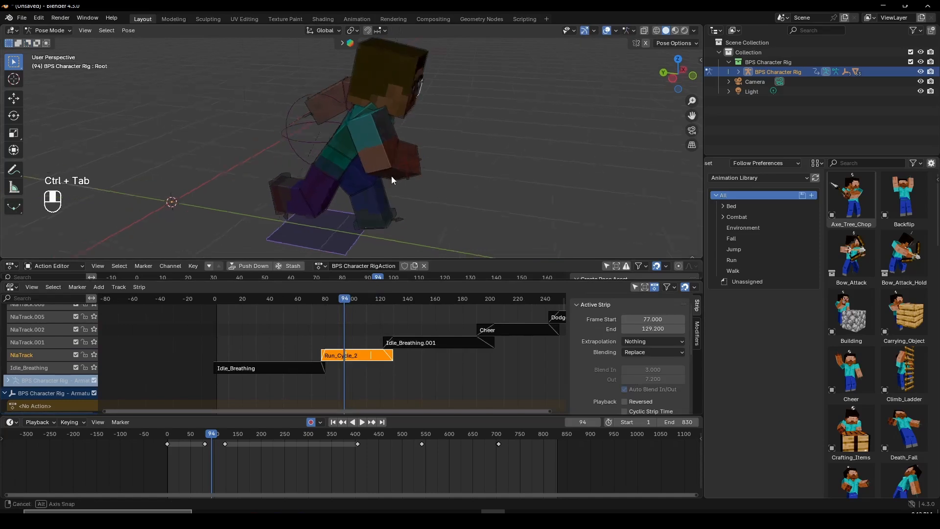
middle_click_drag(391, 180, 341, 169)
key("ctrl+Tab")
key("ctrl+Tab")
scroll(350, 366, "up", 3)
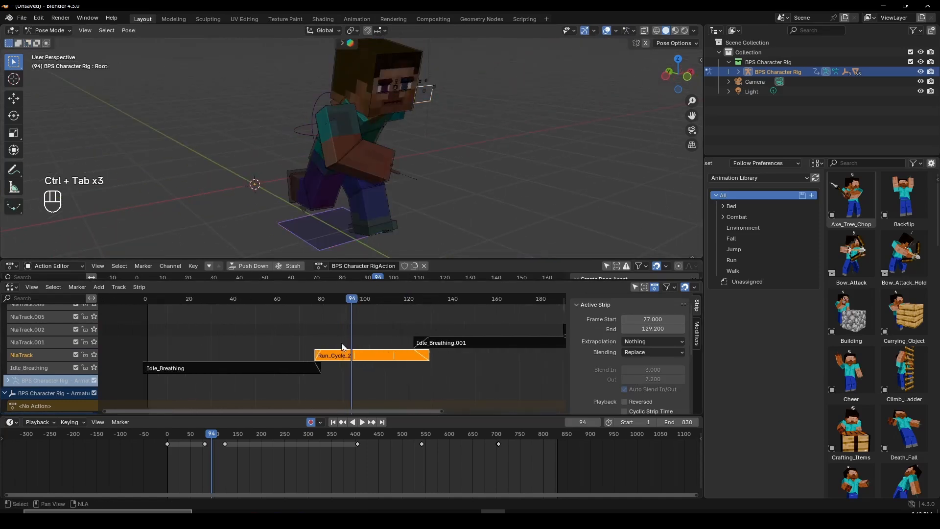
key("Tab")
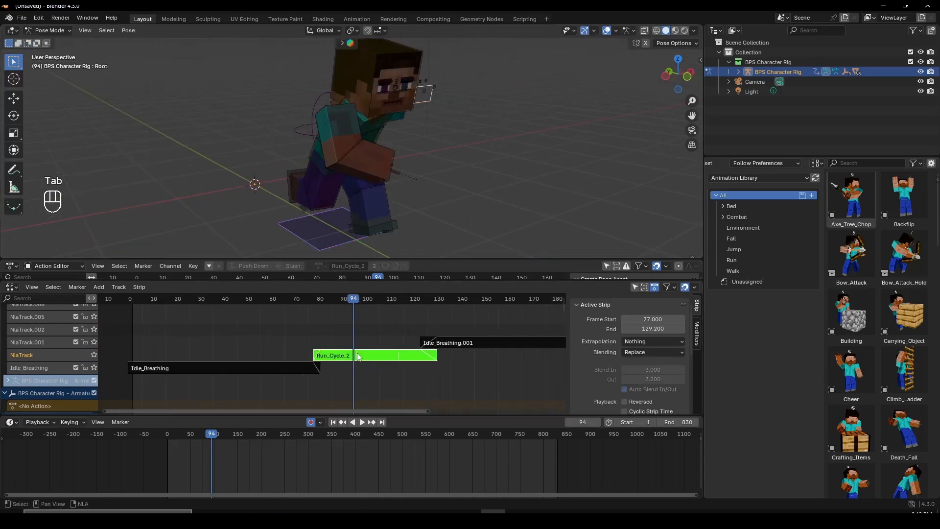
left_click_drag(327, 256, 357, 175)
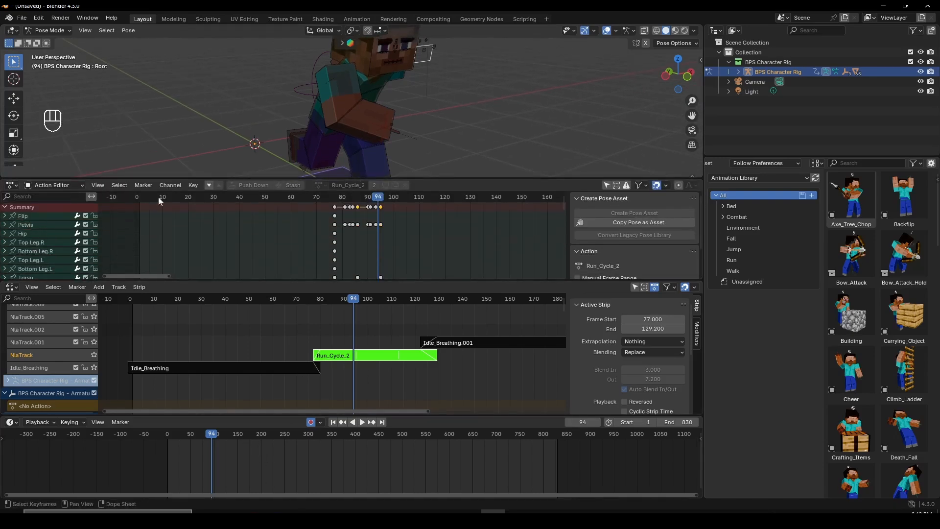
- Try rotating the Pelvis bone at frame 94 and moving keyframes of the Run_Cycle_2 action in time
middle_click_drag(313, 156, 377, 137)
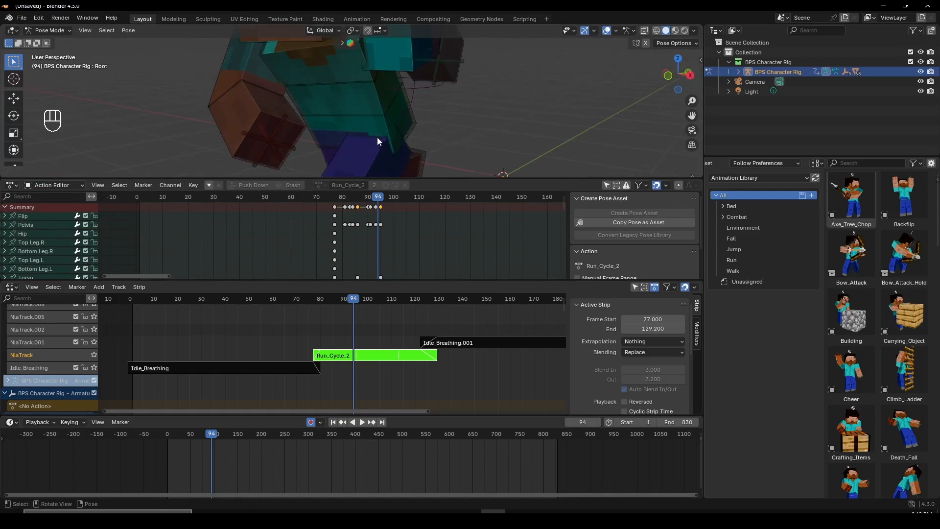
left_click(383, 130)
key("r")
left_click(431, 104)
scroll(402, 471, "up", 3)
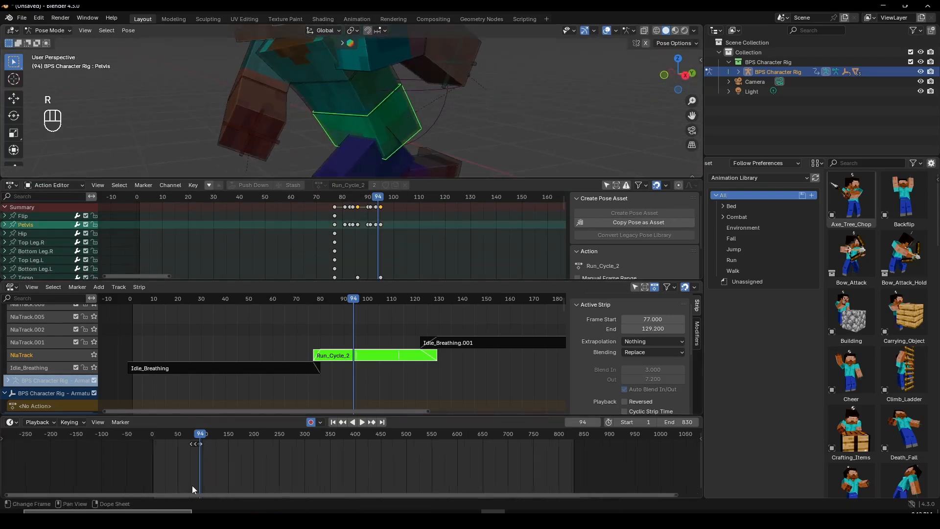
scroll(277, 460, "up", 5)
key("r")
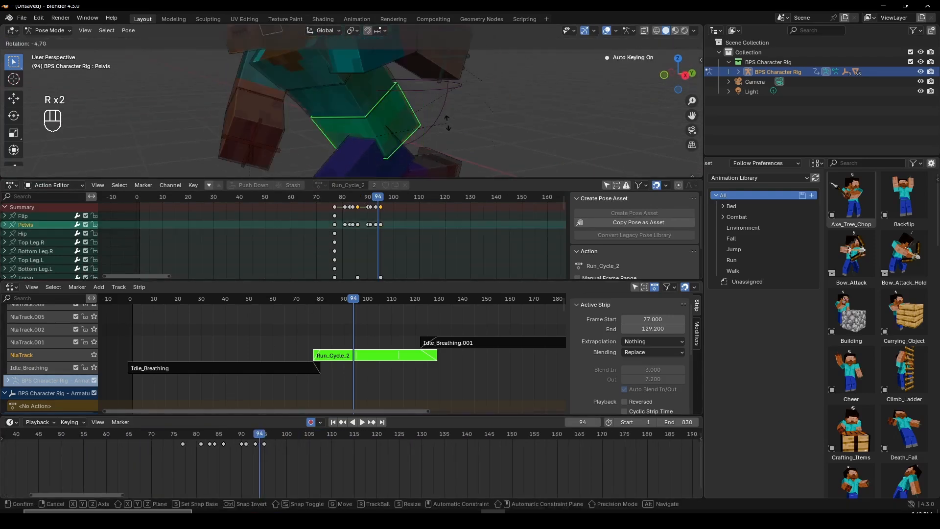
left_click(250, 458)
key("g")
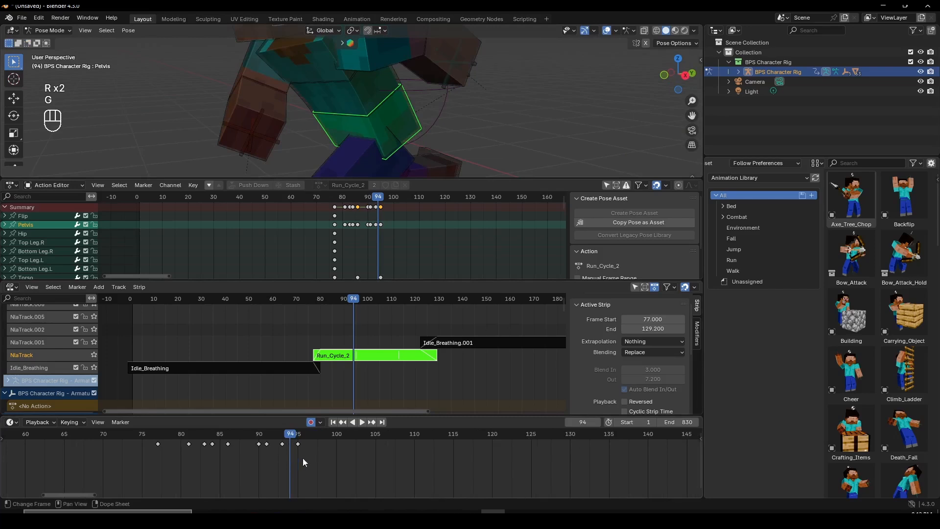
left_click(298, 447)
key("g")
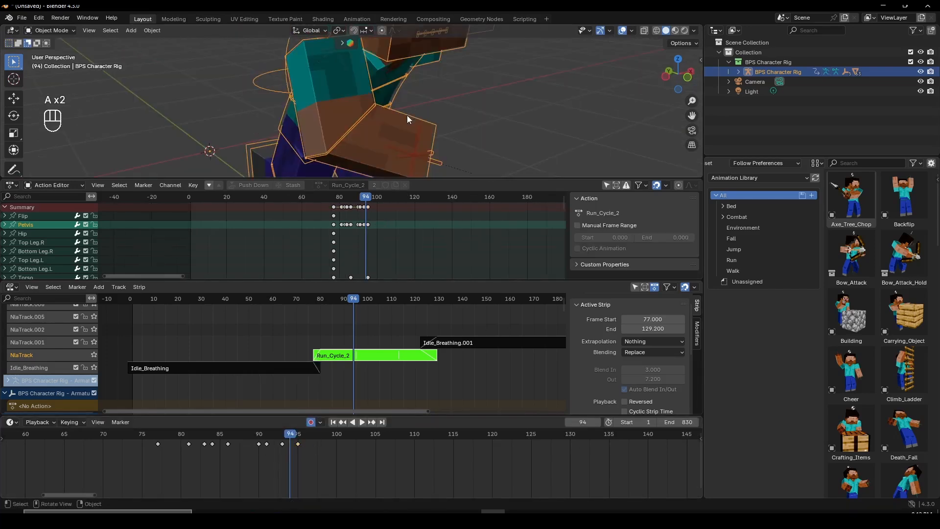
- Enlarge the 3D viewport, bring the whole character into view and deselect all objects
scroll(404, 115, "down", 4)
middle_click_drag(395, 113, 387, 125)
left_click_drag(421, 180, 401, 343)
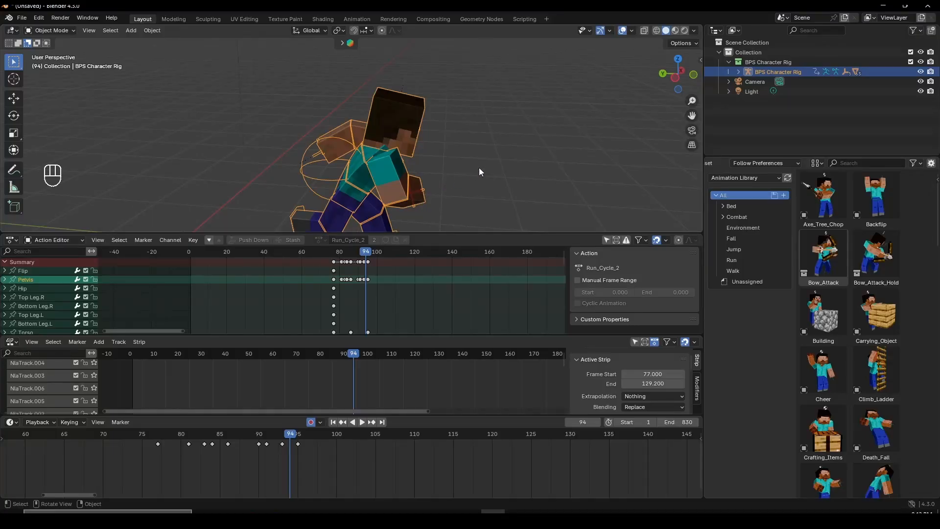
middle_click_drag(478, 168, 337, 165)
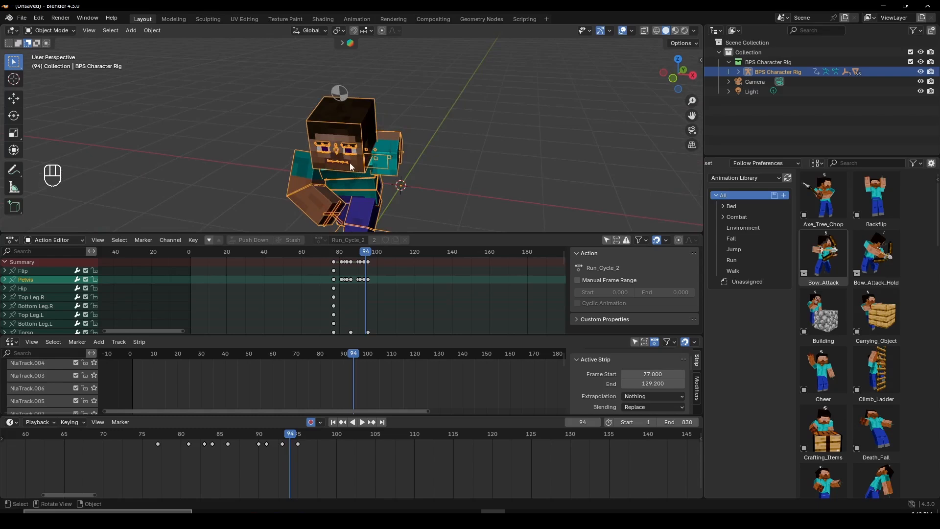
middle_click_drag(413, 154, 387, 172)
key("f")
key("a")
key("a")
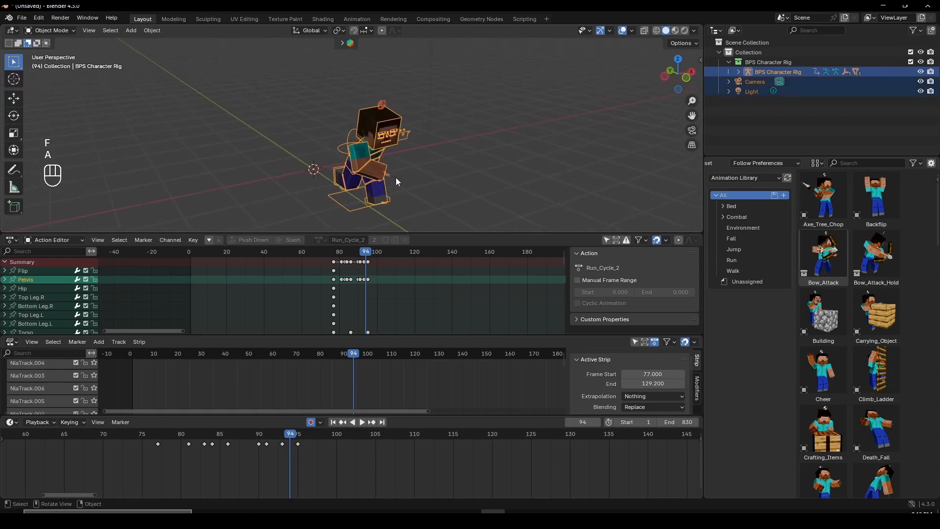
- Play back the whole animation from frame 1 and review the character's movement
scroll(231, 455, "down", 5)
left_click(217, 436)
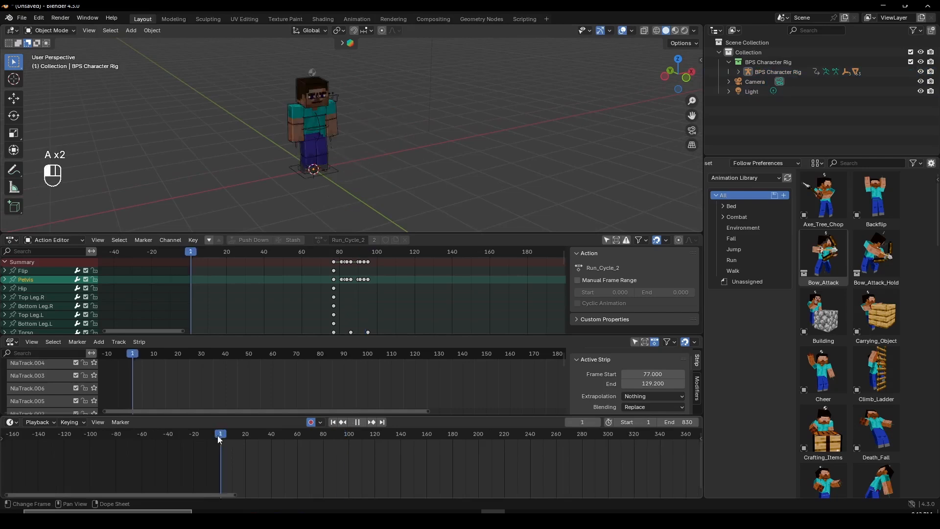
key("space")
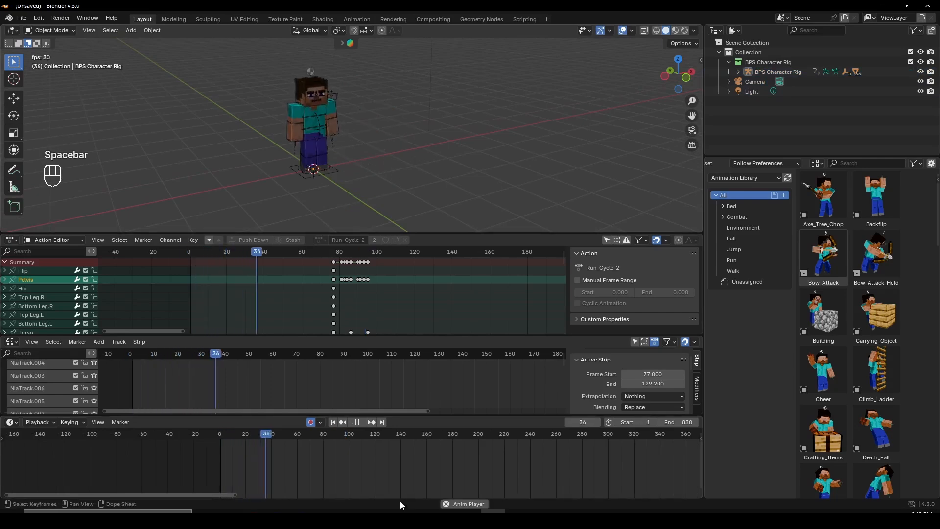
scroll(430, 463, "down", 5)
scroll(445, 462, "up", 2)
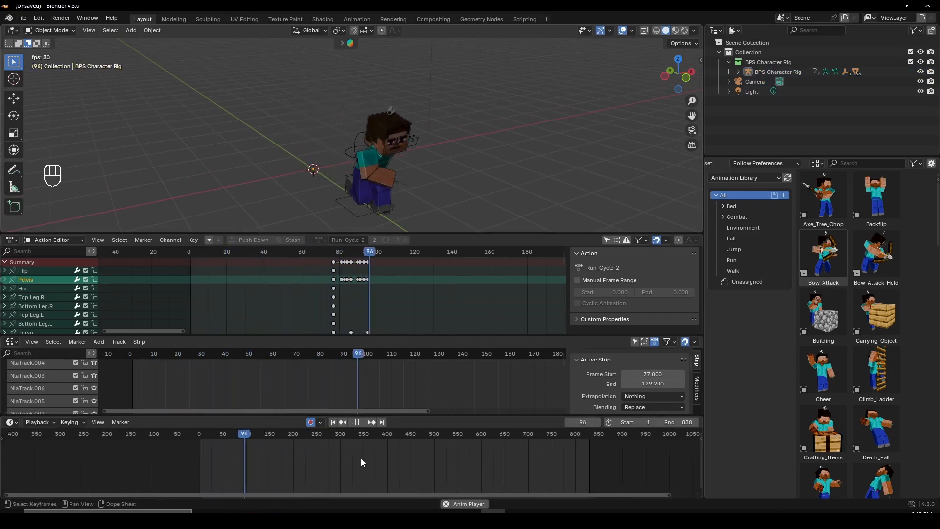
scroll(462, 155, "down", 5)
scroll(474, 167, "up", 5)
middle_click_drag(474, 169, 440, 151, "shift")
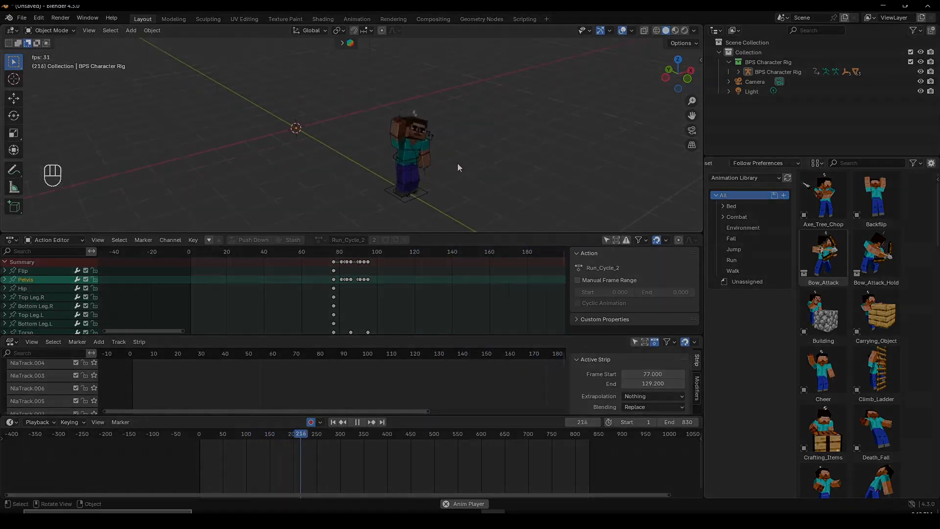